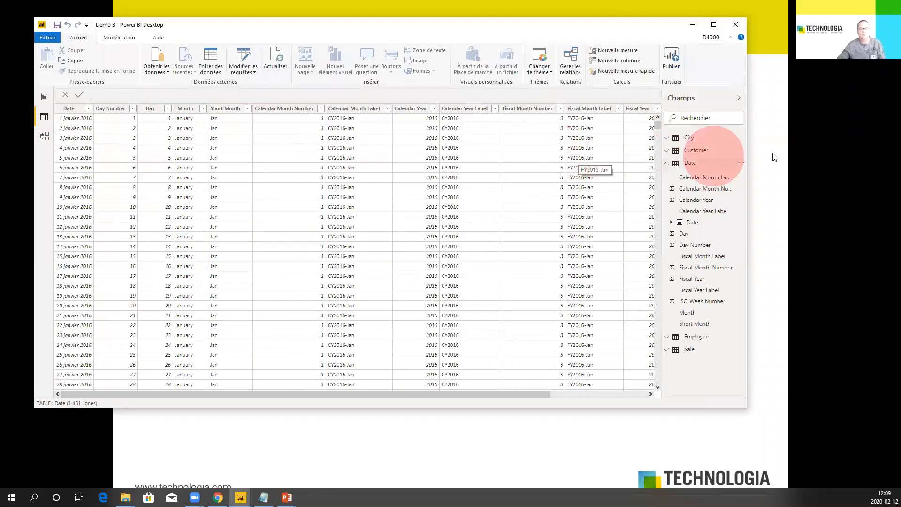
# Add a calculated column to the Date table with the formula Date plus 1 = 'Date'[Date] + 1.
pyautogui.hotkey('alt', 'Tab')
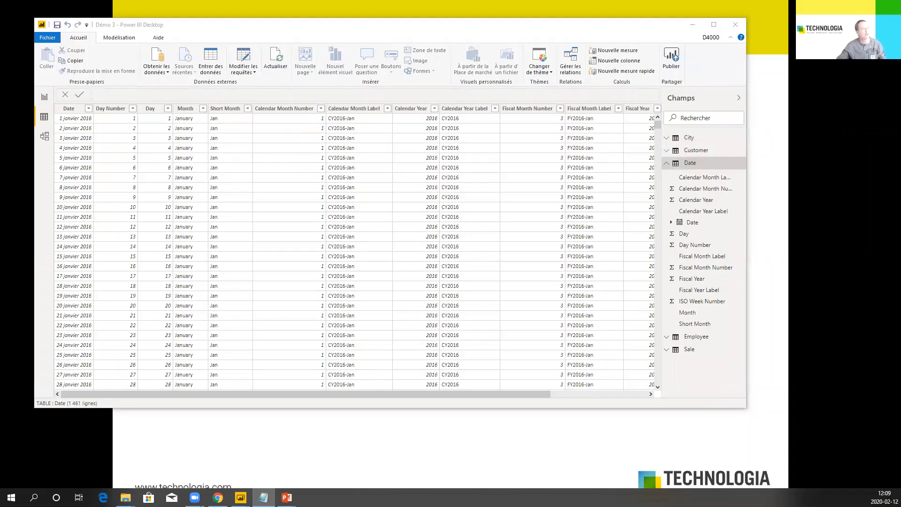
pyautogui.click(683, 165)
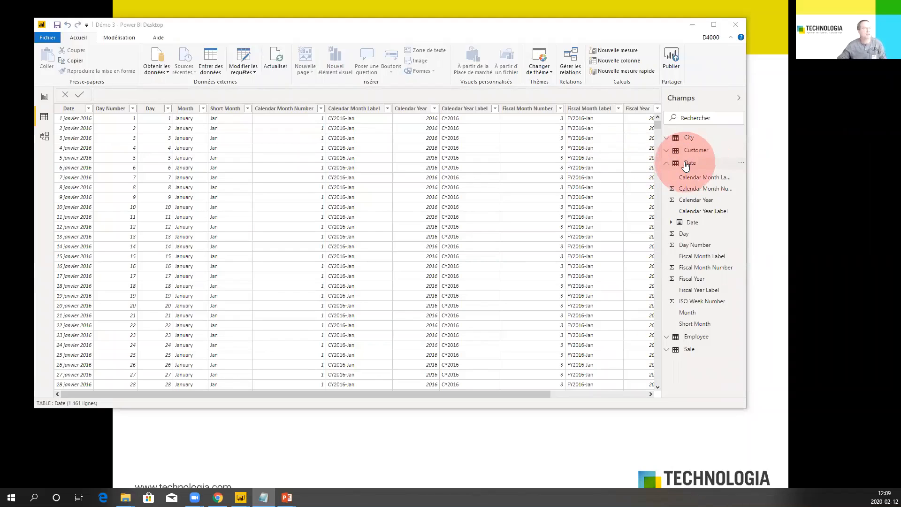
pyautogui.click(117, 39)
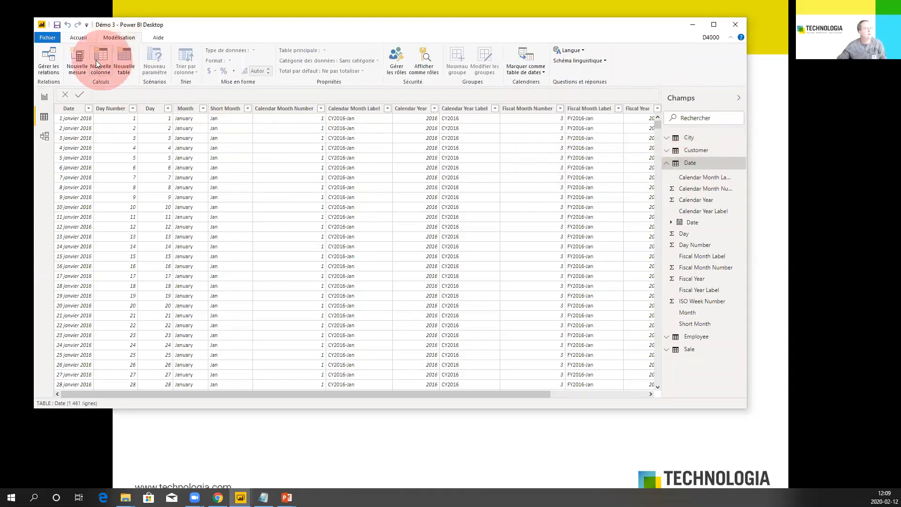
pyautogui.click(97, 56)
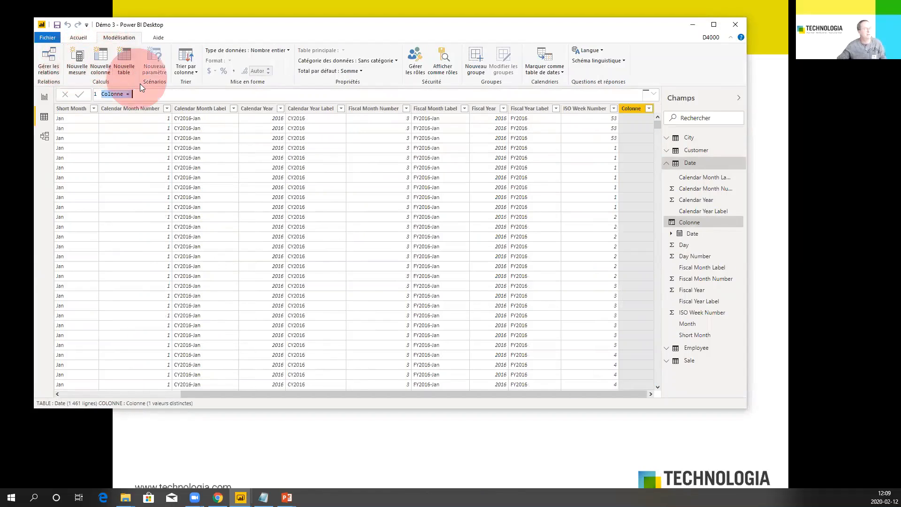
pyautogui.write("Date plus 1 = 'Date'[Date] + 1")
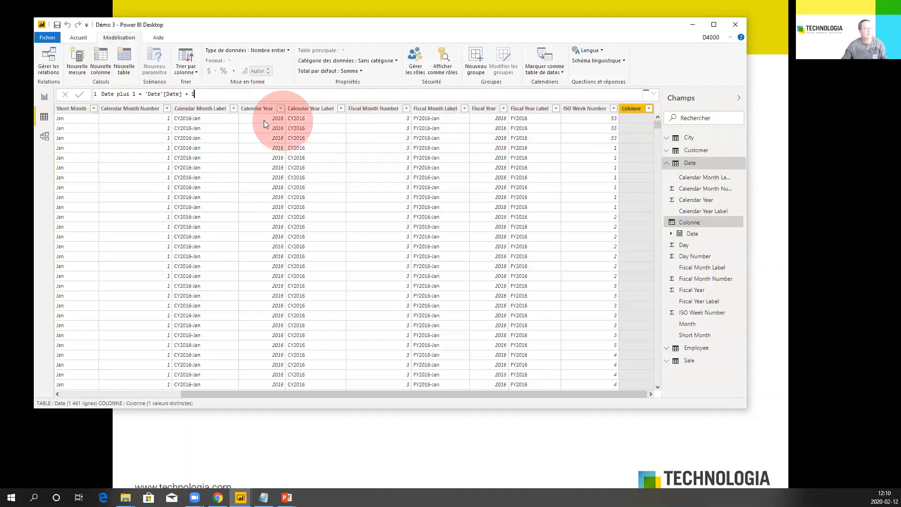
pyautogui.moveTo(142, 95); pyautogui.dragTo(199, 92)
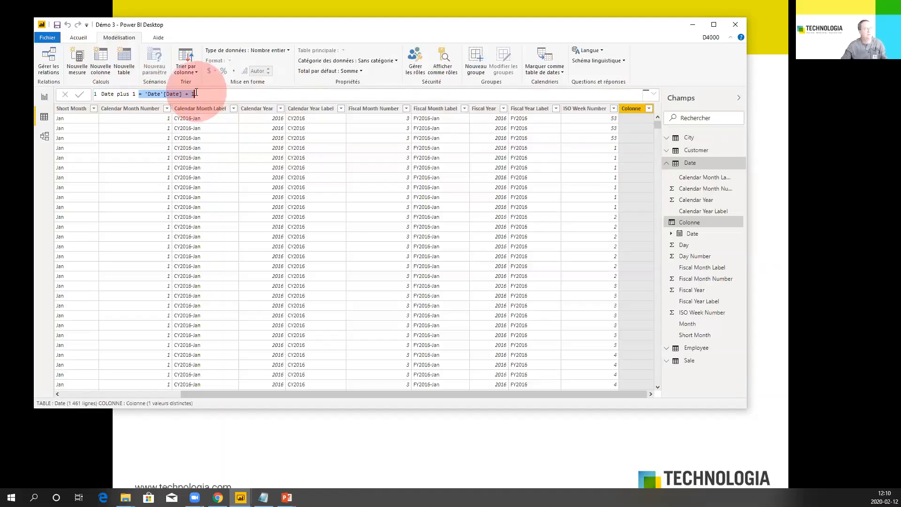
pyautogui.click(207, 94)
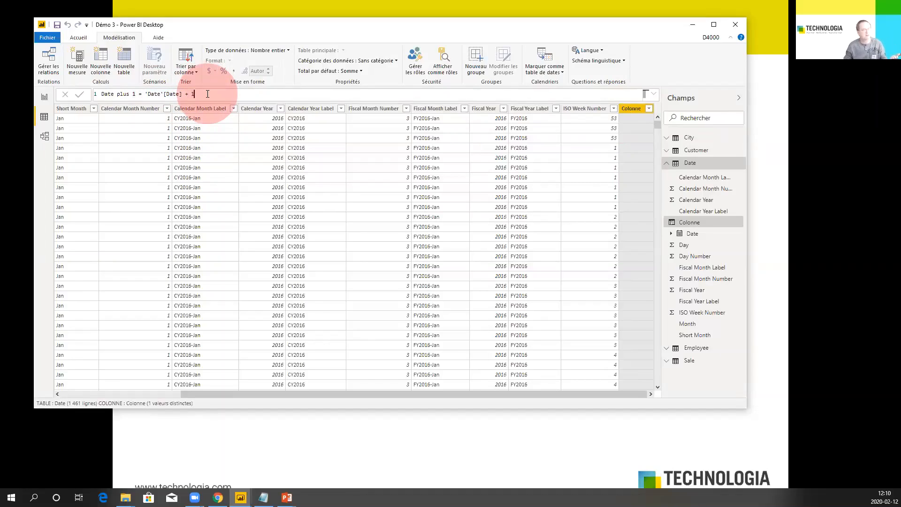
pyautogui.press('Return')
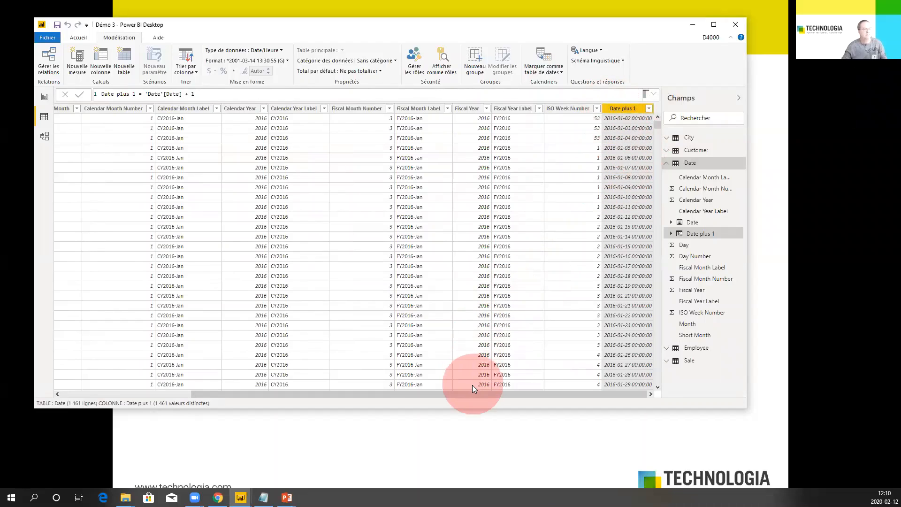
# Replace the + operator with & in the formula of the Date plus 1 column.
pyautogui.moveTo(477, 393); pyautogui.dragTo(281, 393)
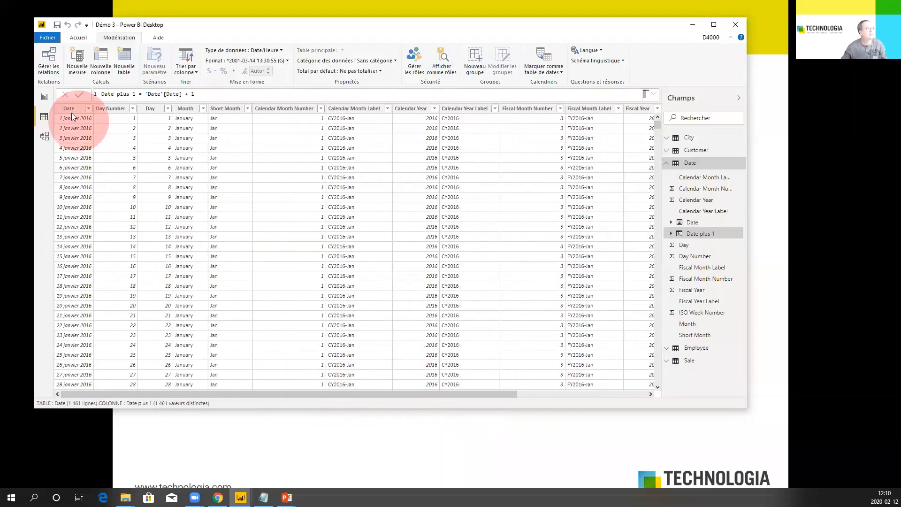
pyautogui.moveTo(271, 397); pyautogui.dragTo(414, 398)
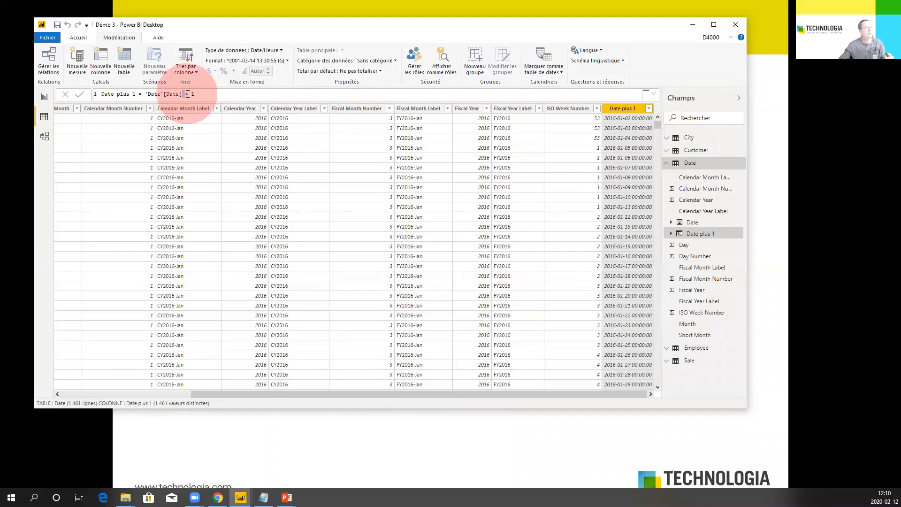
pyautogui.write('&')
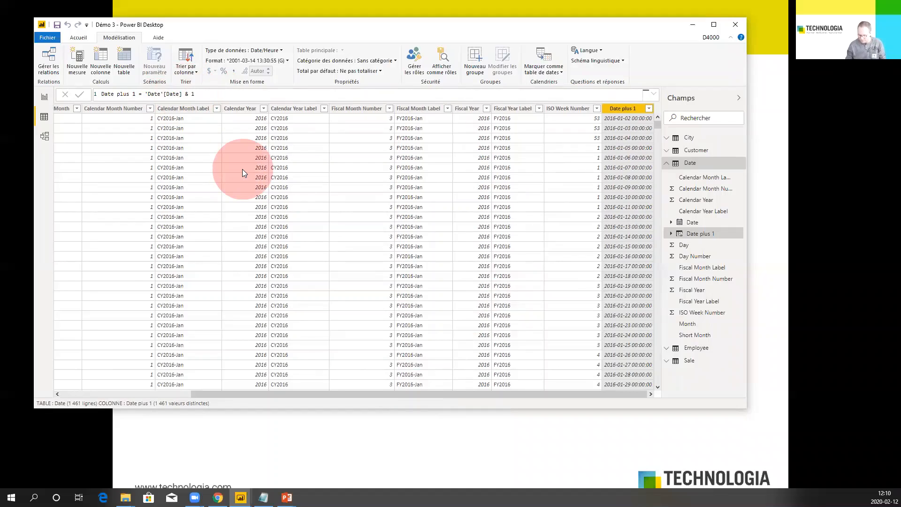
pyautogui.press('Return')
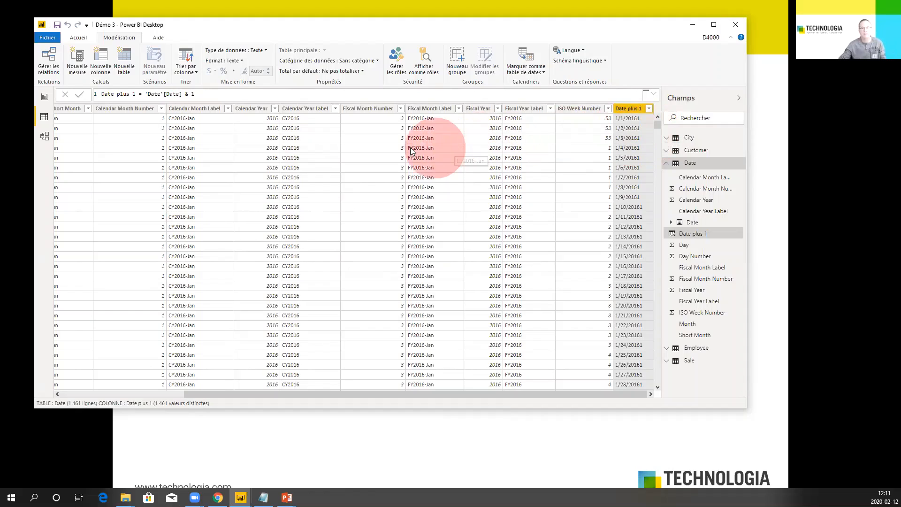
# Add a calculated column to the Date table with the formula TEST1 = 1 & "1".
pyautogui.click(99, 60)
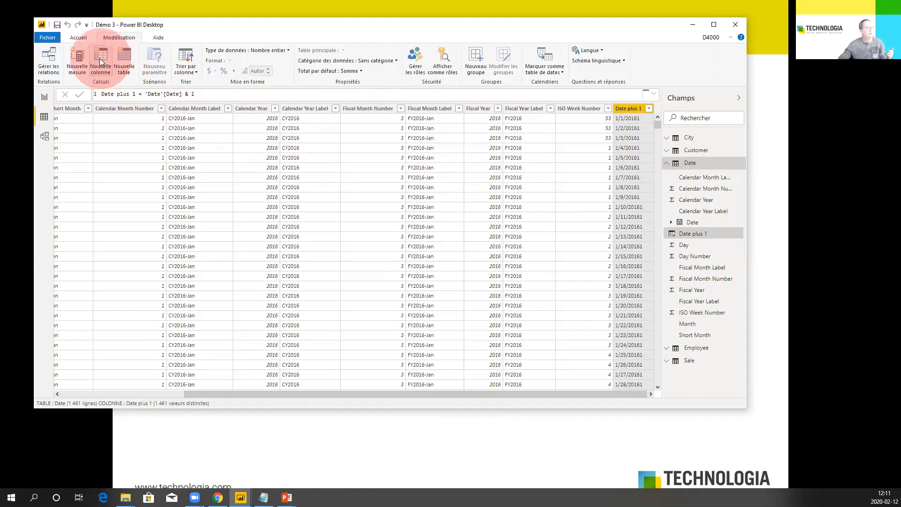
pyautogui.write('TEST1 = 1 & "1')
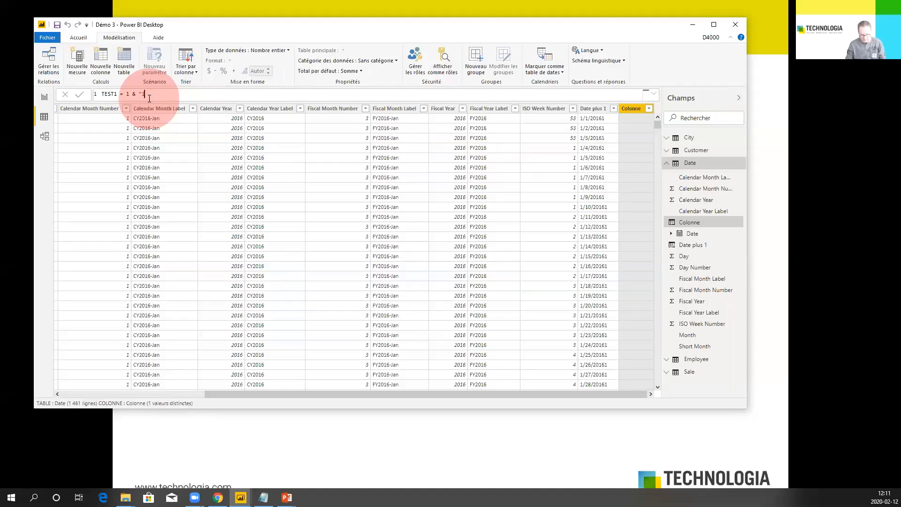
pyautogui.press('Return')
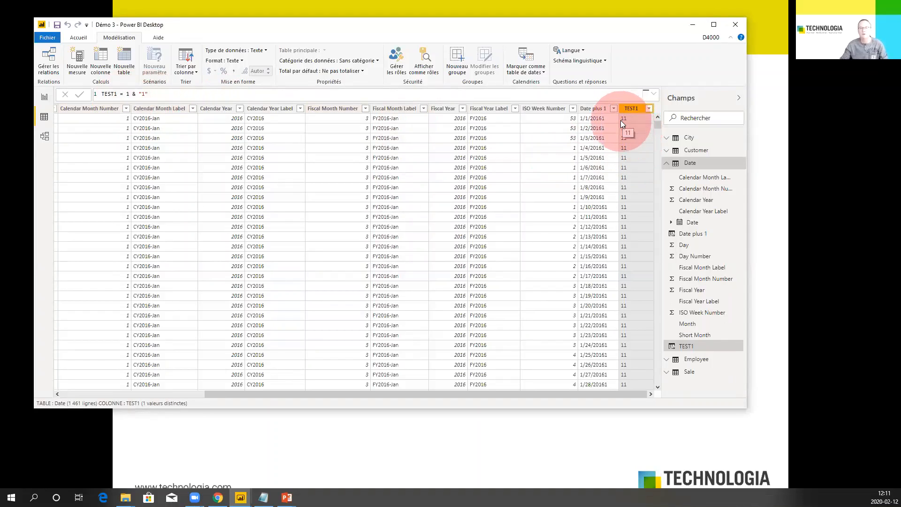
pyautogui.doubleClick(127, 94)
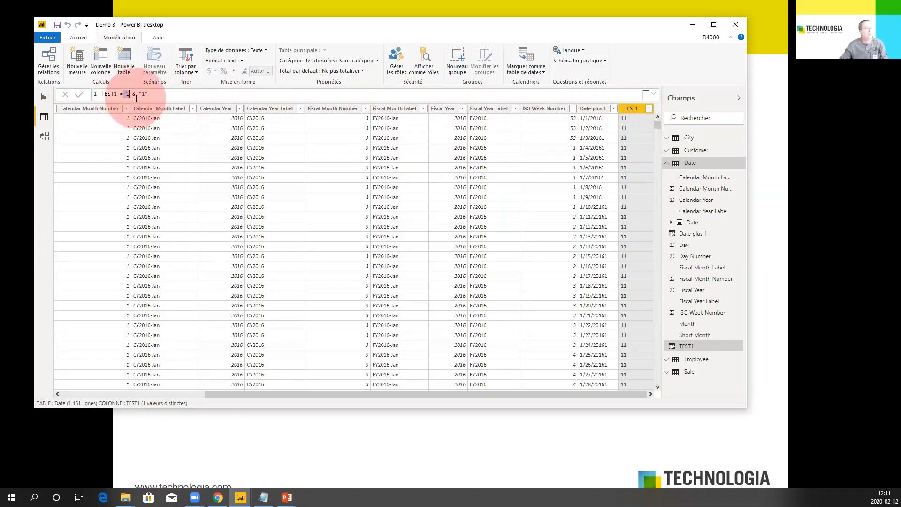
pyautogui.click(162, 93)
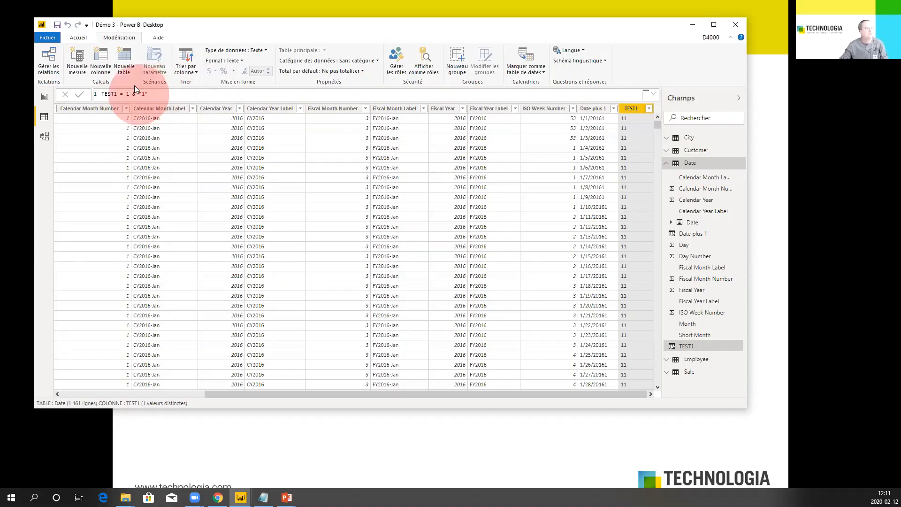
# Add a calculated column to the Date table with the formula TEST2 = "1" + 2.
pyautogui.click(103, 60)
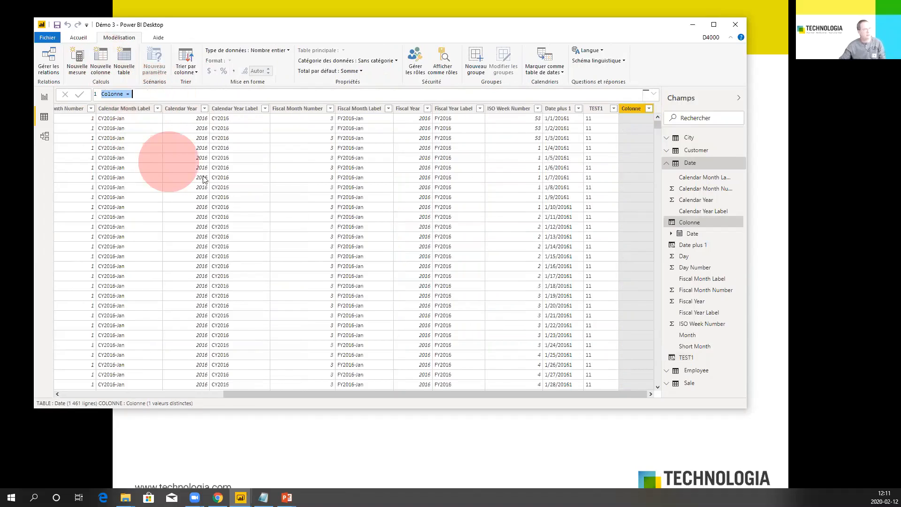
pyautogui.write('TEST2 = ')
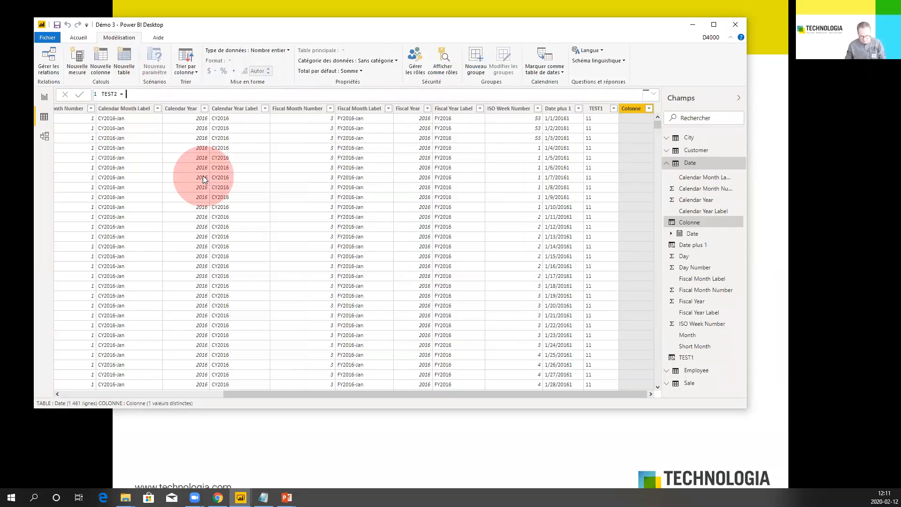
pyautogui.write('"1" + 2')
pyautogui.press('Return')
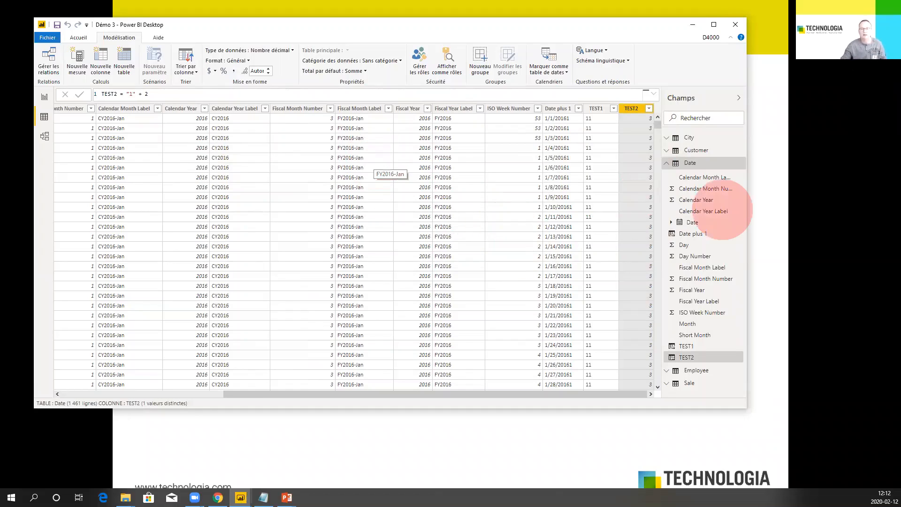
# Add a calculated column to the Date table with the formula JourMois = 'Date'[Day] + 'Date'[Month].
pyautogui.hotkey('alt', 'Tab')
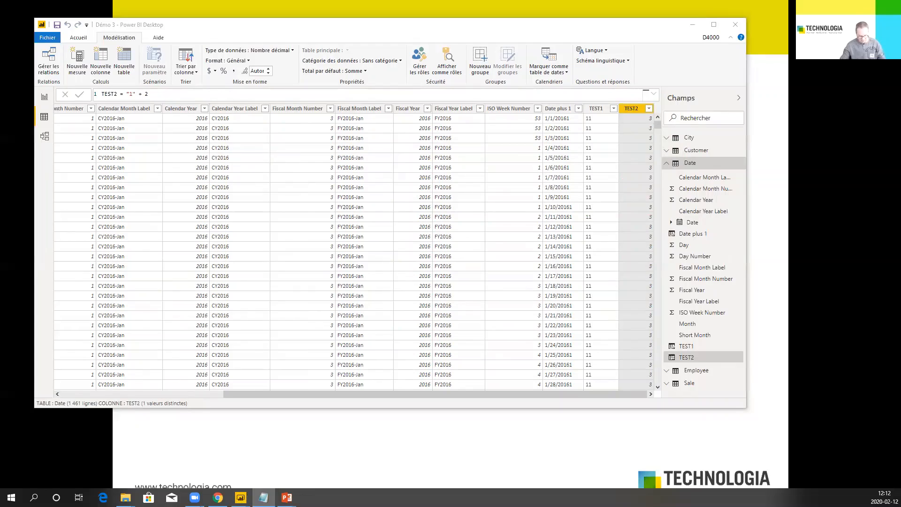
pyautogui.click(102, 58)
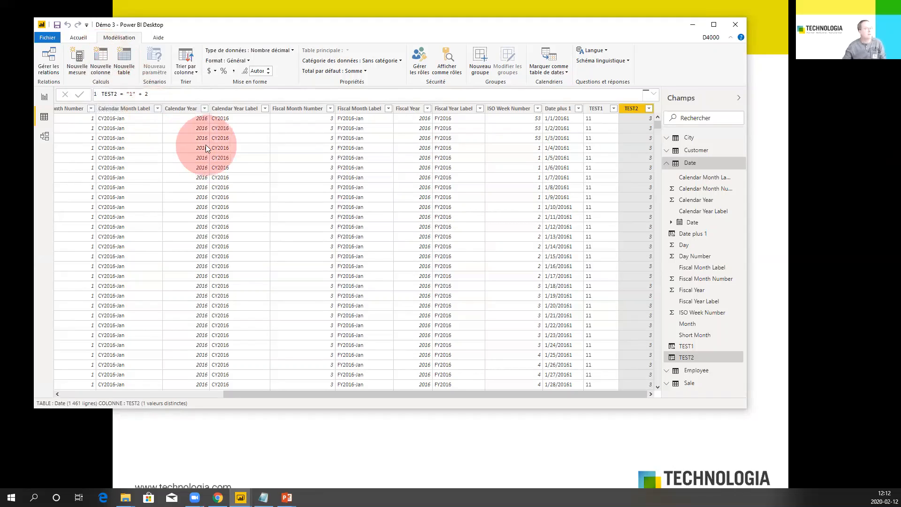
pyautogui.click(96, 56)
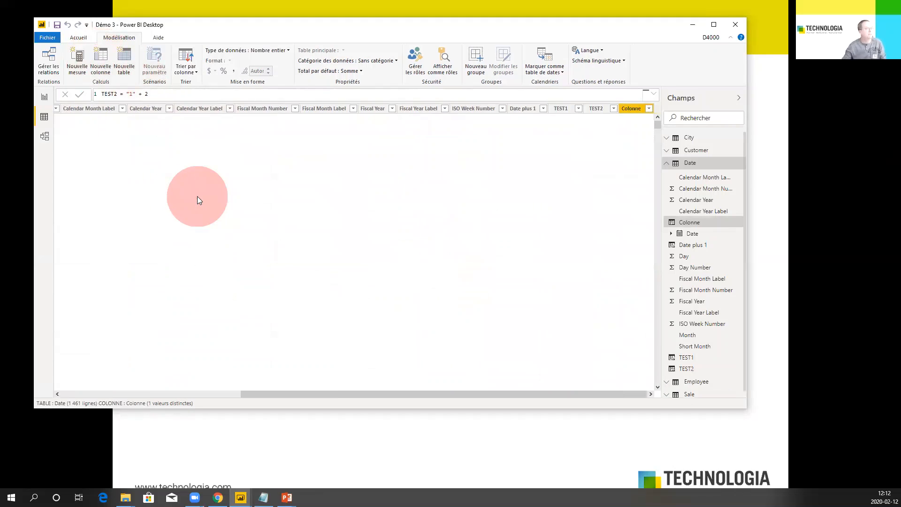
pyautogui.write("JourMois = 'Date'[Day] + 'Date'[Month]")
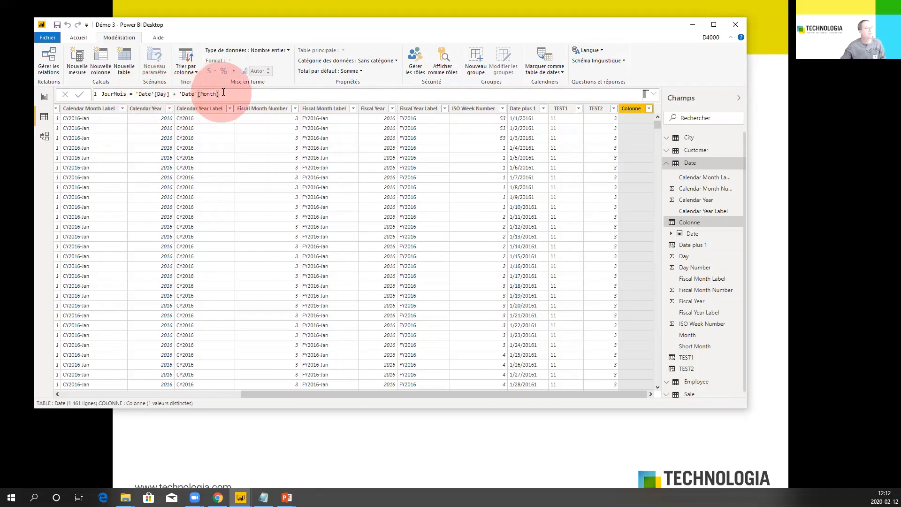
pyautogui.press('Return')
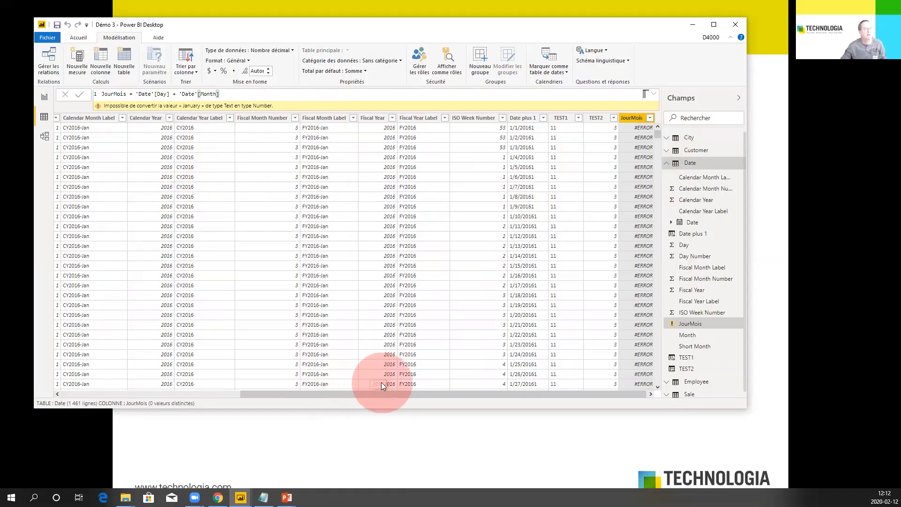
# Change the JourMois formula to concatenate day and month with & instead of +.
pyautogui.moveTo(393, 392); pyautogui.dragTo(227, 402)
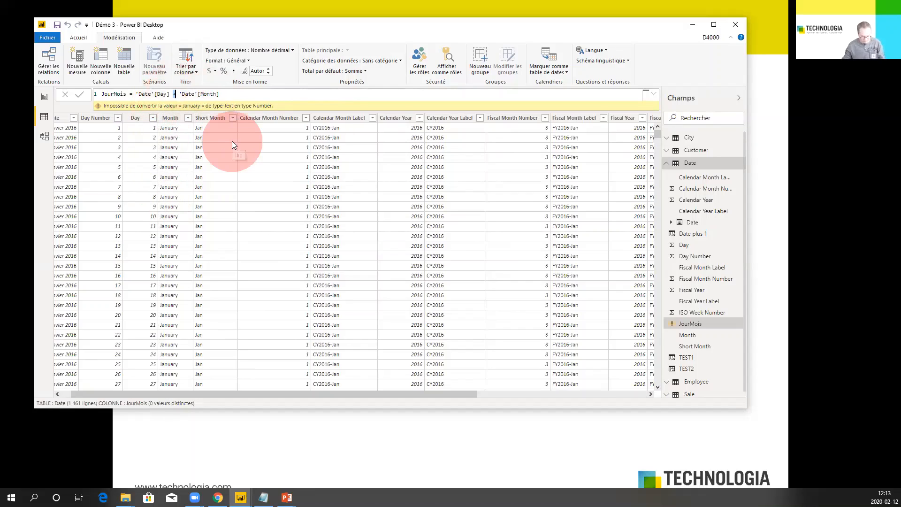
pyautogui.write('&')
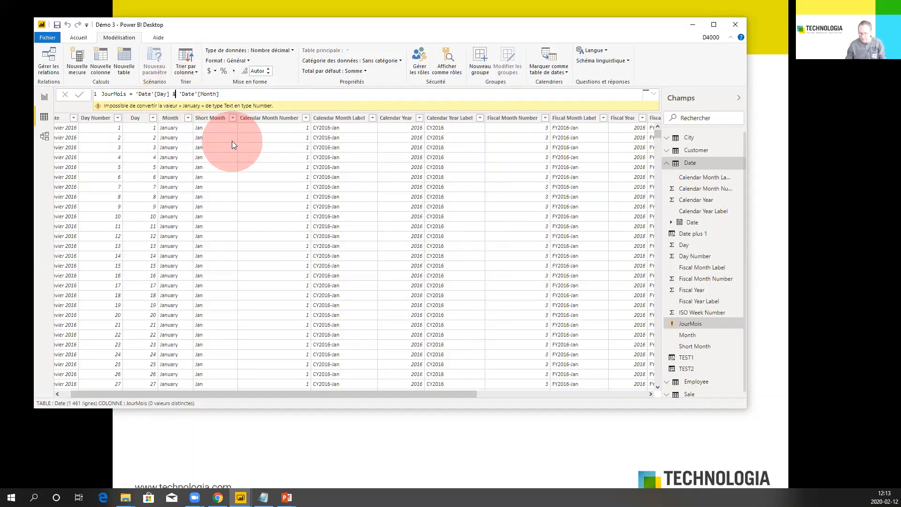
pyautogui.press('Return')
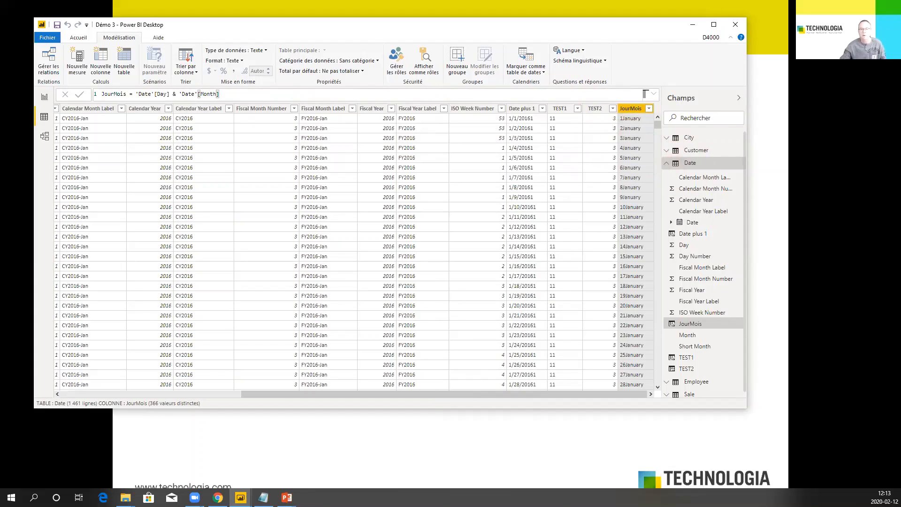
# Add a calculated column to the City table with the formula City, State = 'City'[City] & ", " & City[State Province].
pyautogui.hotkey('alt', 'Tab')
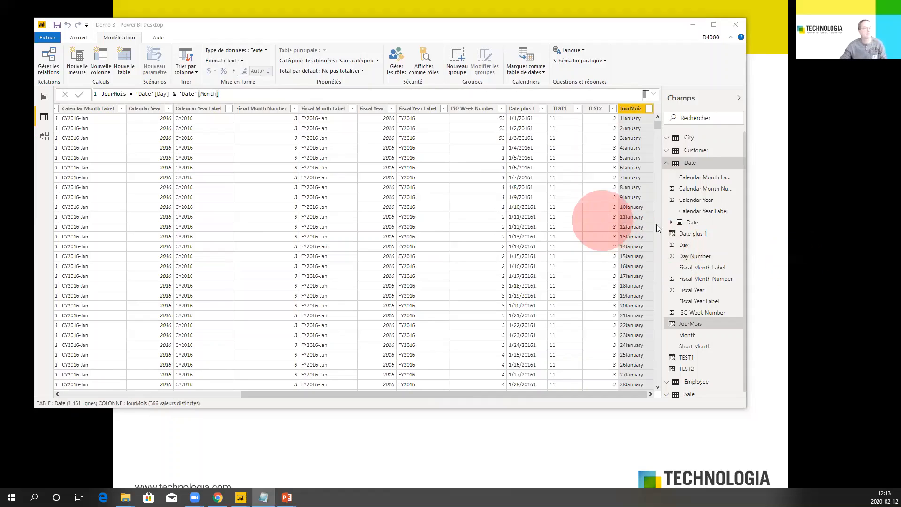
pyautogui.click(666, 163)
pyautogui.click(667, 150)
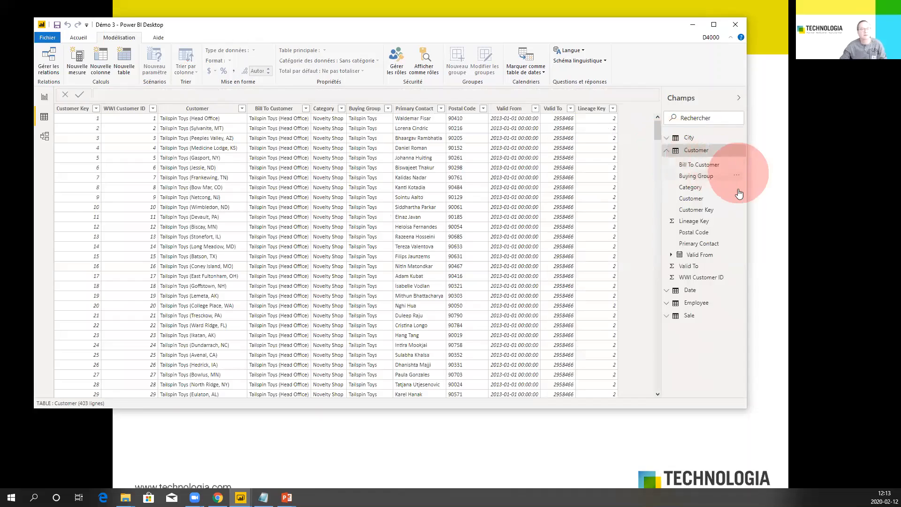
pyautogui.click(683, 138)
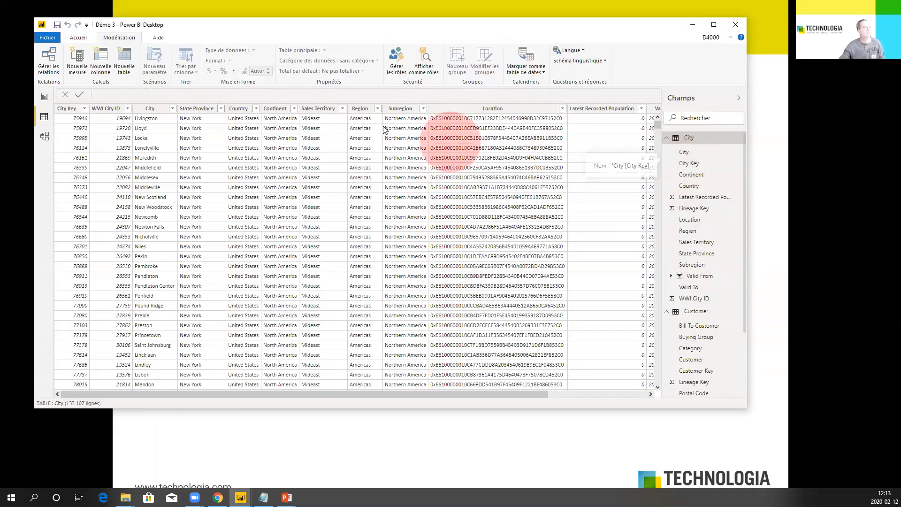
pyautogui.click(98, 59)
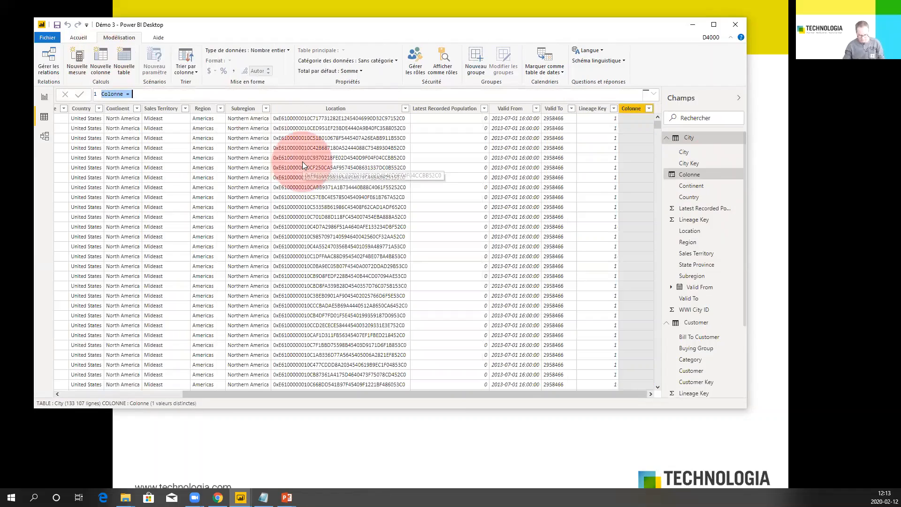
pyautogui.write('City, State = \'City\'[City] & ", " & City[State Province]')
pyautogui.moveTo(135, 94); pyautogui.dragTo(203, 94)
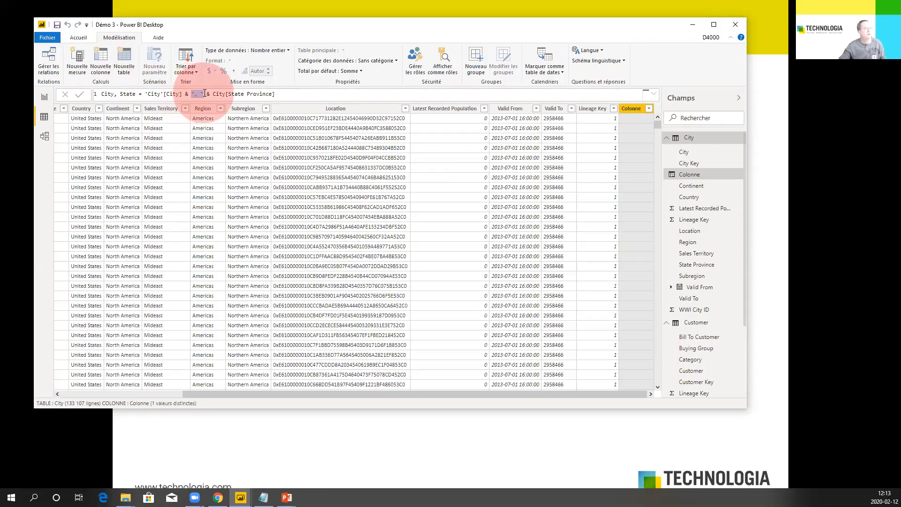
pyautogui.click(291, 96)
pyautogui.press('Return')
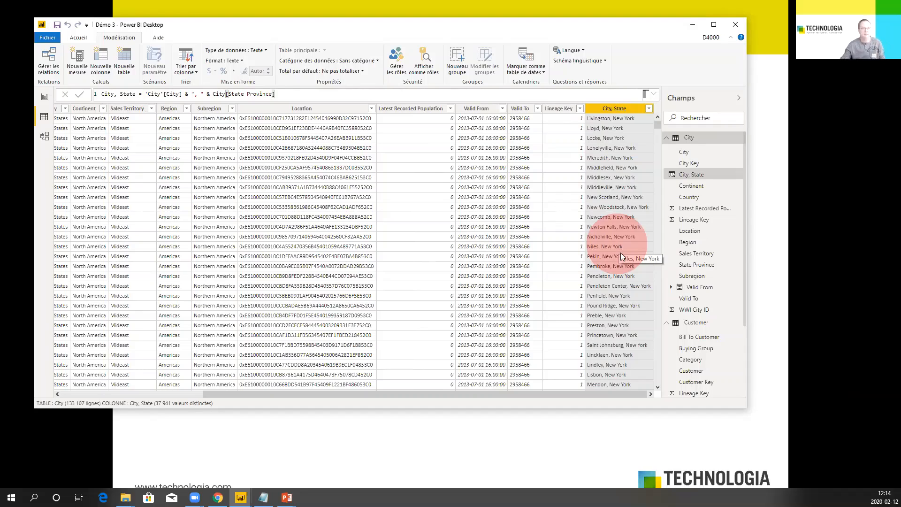
# Switch to the PowerPoint slide show and advance to the "Fonctions utiles…" slide.
pyautogui.click(583, 428)
pyautogui.click(564, 406)
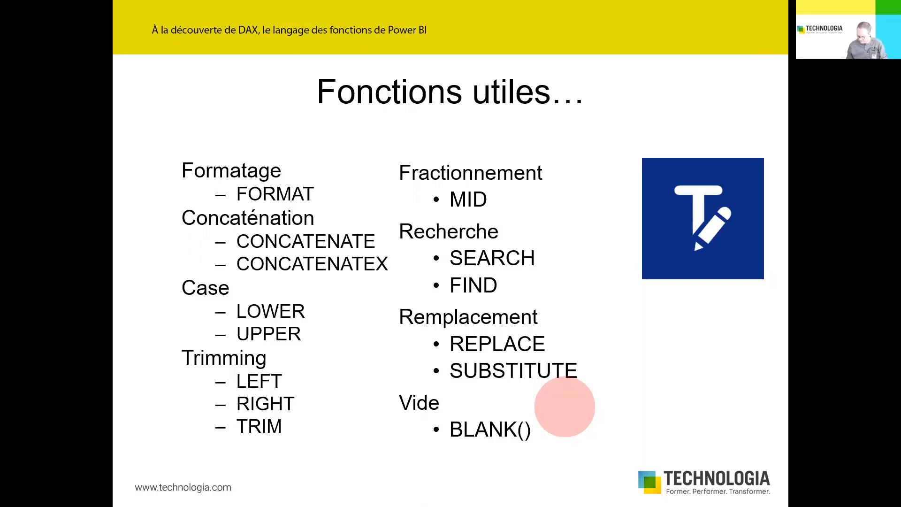
# Advance the slide show to the "FORMAT" slide, switch to Power BI Desktop and show the Date table with its fields expanded.
pyautogui.press('Right')
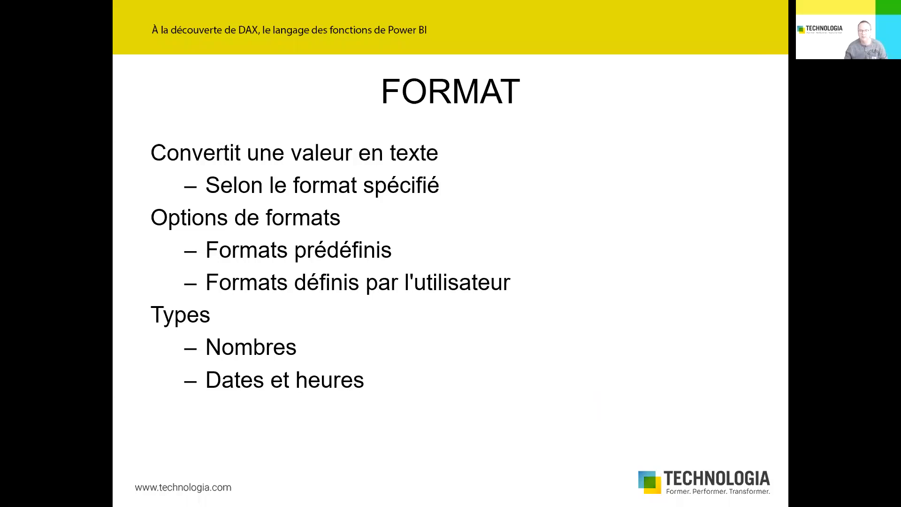
pyautogui.hotkey('alt', 'Tab')
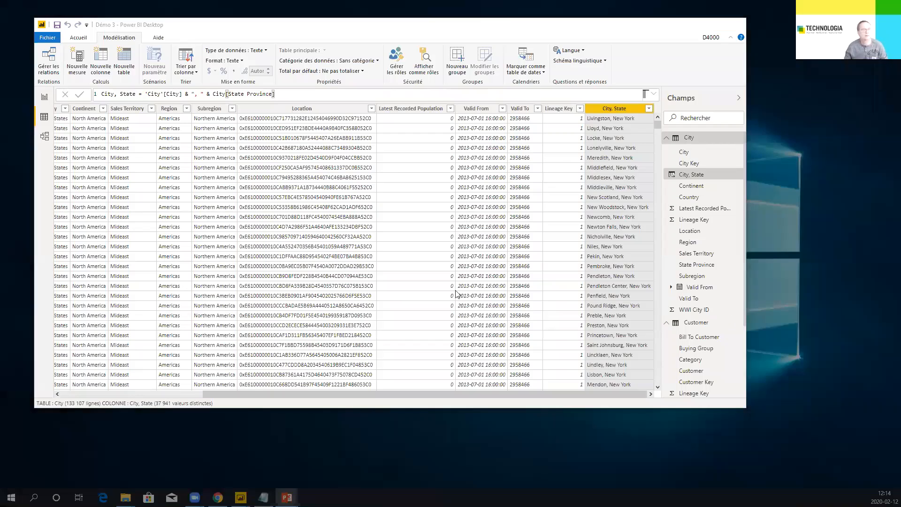
pyautogui.click(668, 140)
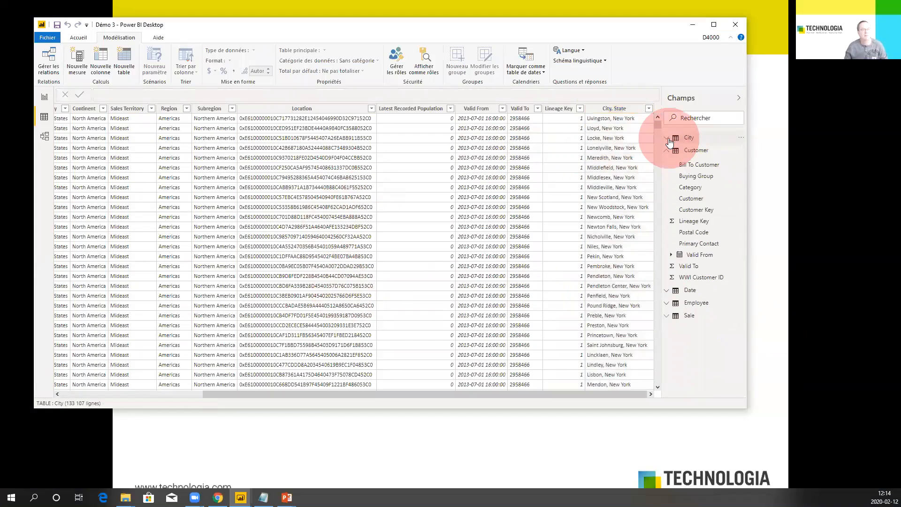
pyautogui.click(667, 150)
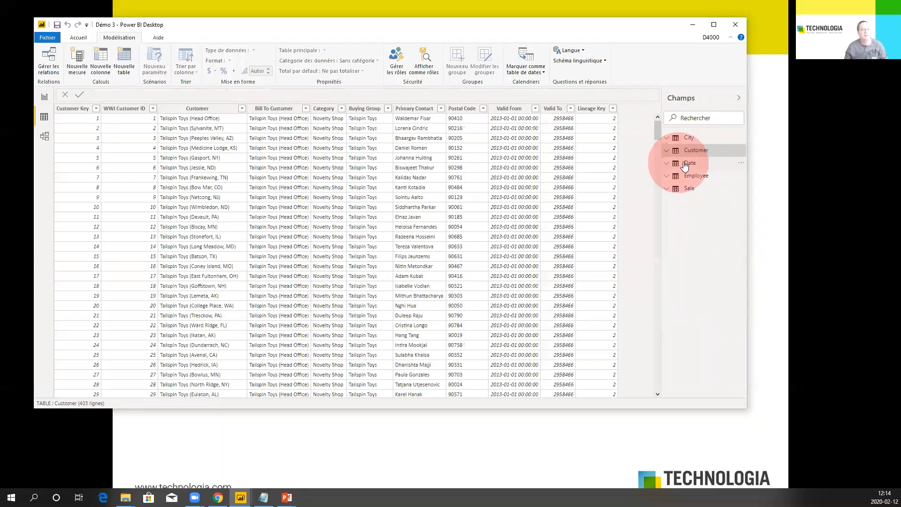
pyautogui.click(666, 163)
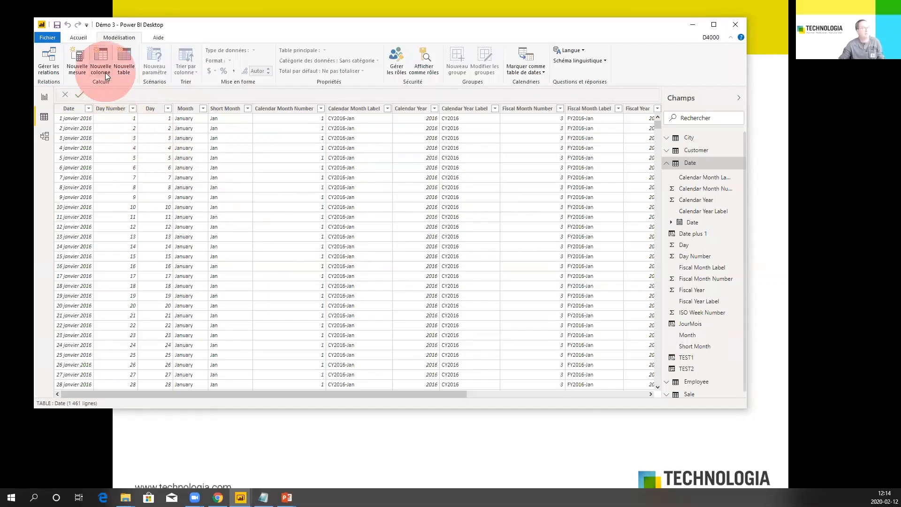
pyautogui.click(101, 59)
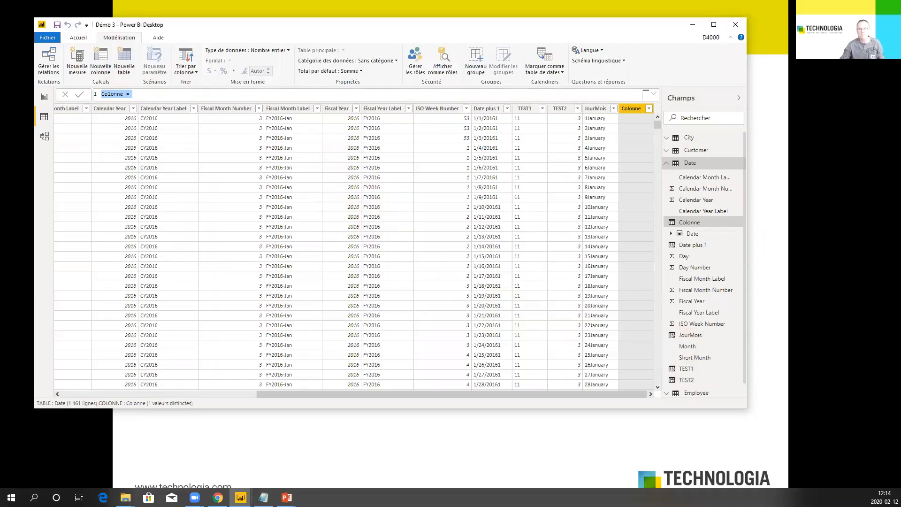
pyautogui.hotkey('alt', 'Tab')
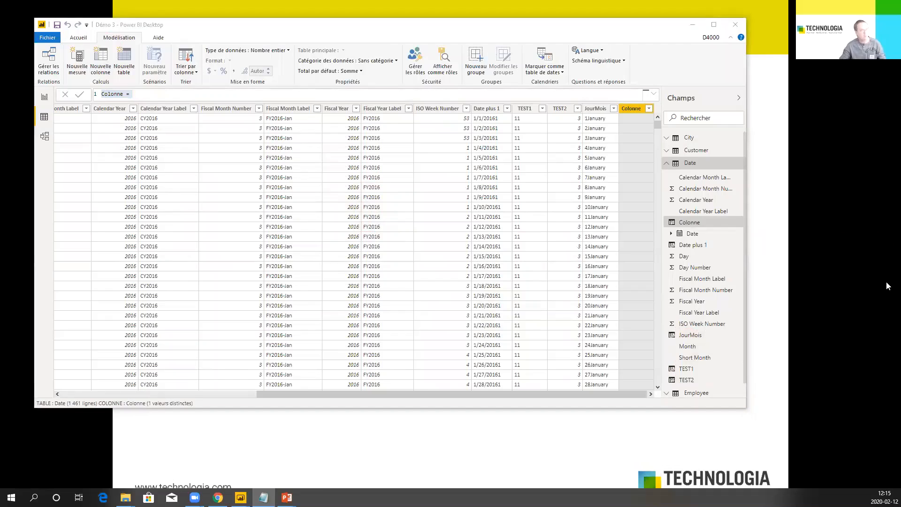
pyautogui.click(171, 94)
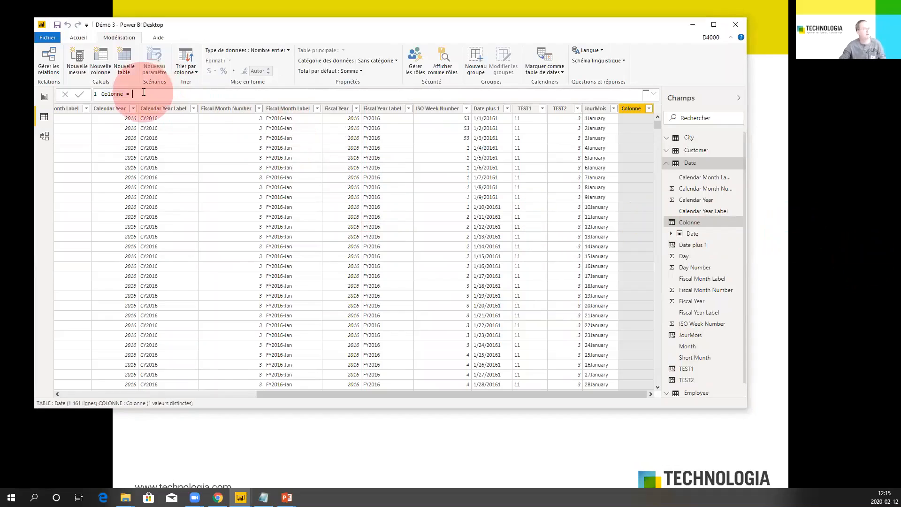
pyautogui.click(78, 92)
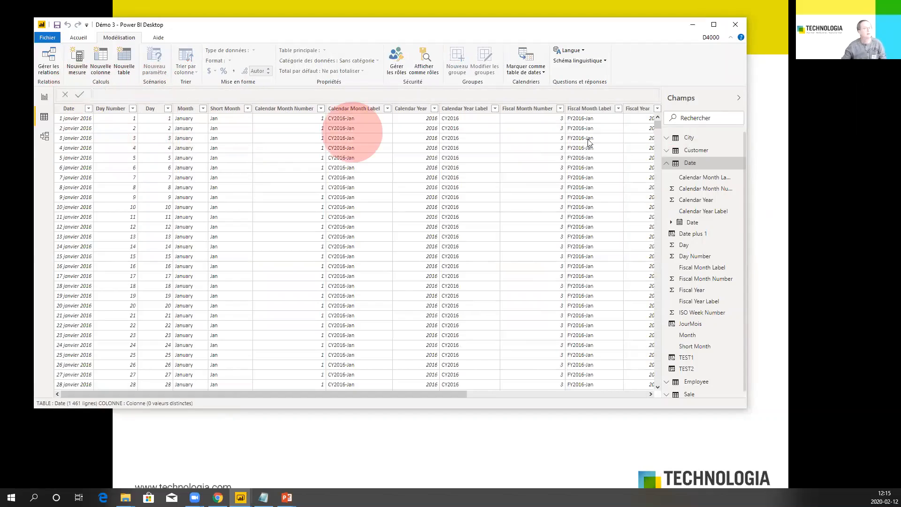
# Add a calculated column to the Date table with the formula Format1 = FORMAT('Date'[Date];"Short Date").
pyautogui.click(690, 164)
pyautogui.click(690, 164)
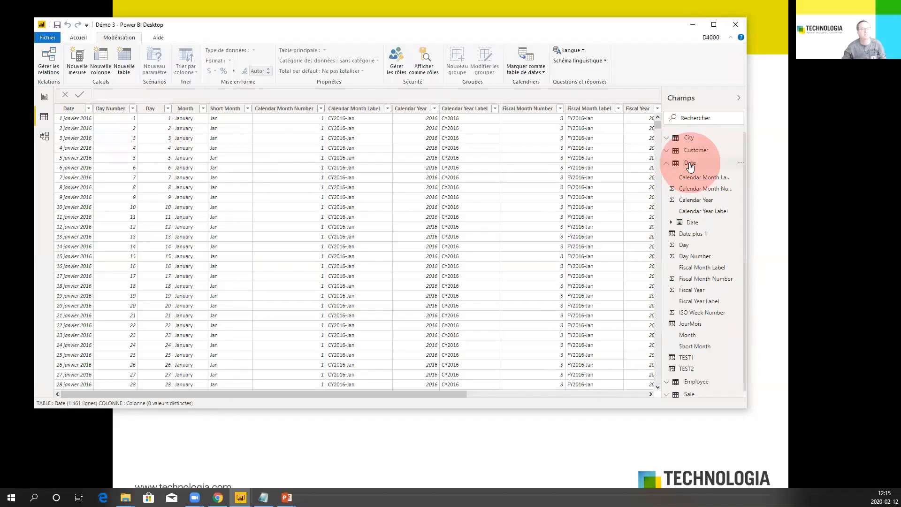
pyautogui.click(101, 59)
pyautogui.write('Format1 = FORMAT(\'Date\'[Date];"Short Date")')
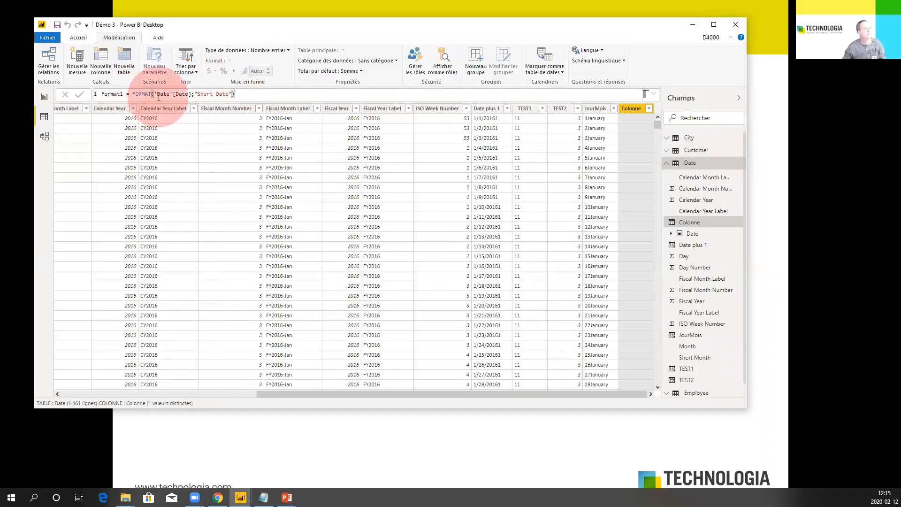
pyautogui.moveTo(197, 94); pyautogui.dragTo(229, 92)
pyautogui.click(243, 95)
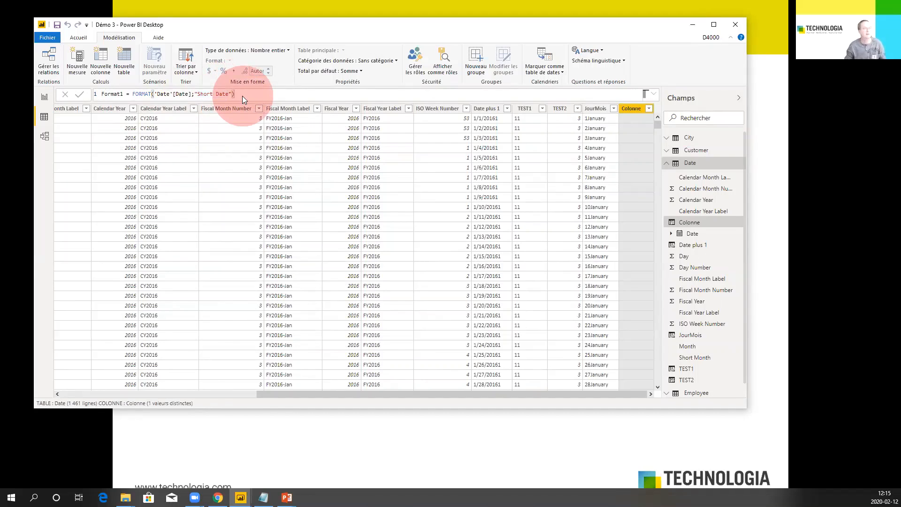
pyautogui.press('Return')
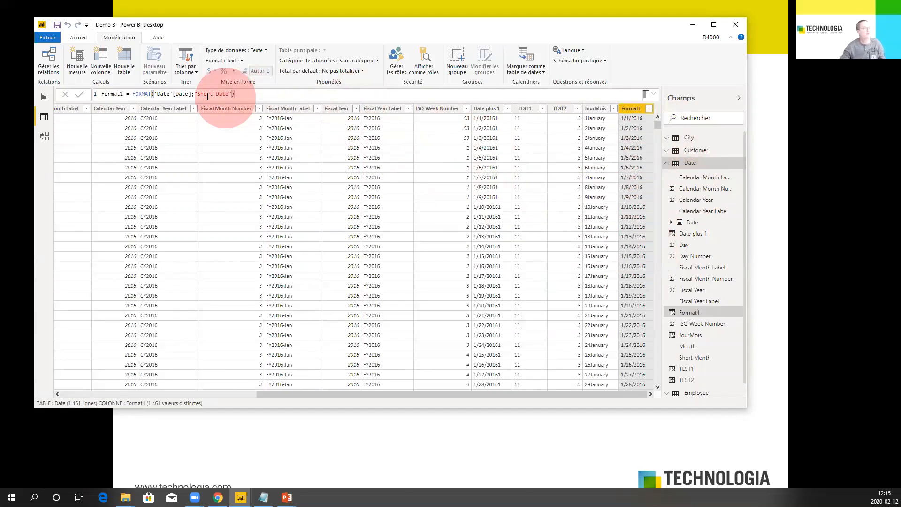
# Change the format string in the Format1 formula to "lONG Date".
pyautogui.moveTo(198, 94); pyautogui.dragTo(222, 105)
pyautogui.write('lONG')
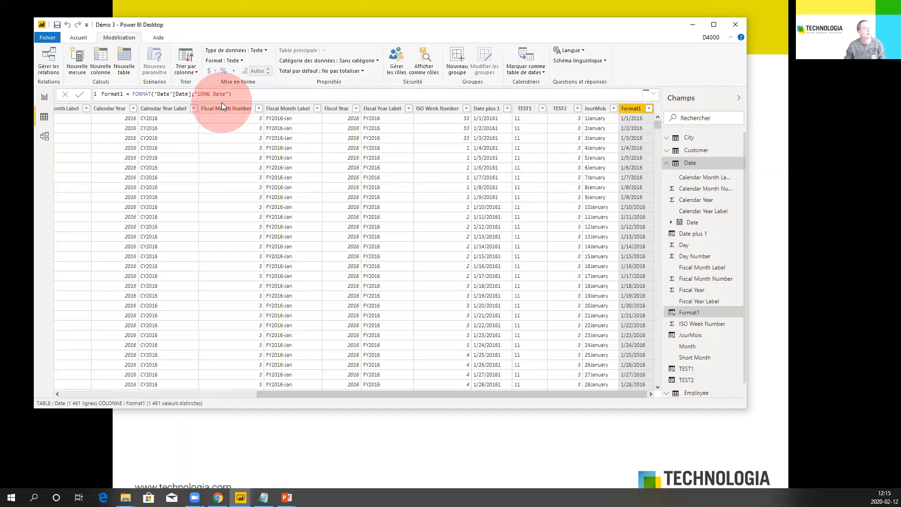
pyautogui.press('Return')
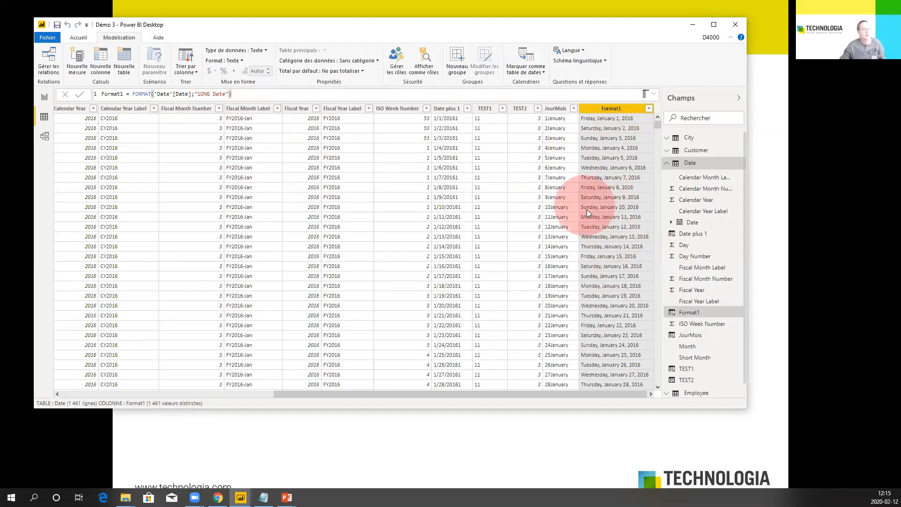
# Add a calculated column to the Date table with the formula Format3 = FORMAT('Date'[Date];"MMMM-MMM-MM-M/YYYY-YY") and look through its rows.
pyautogui.hotkey('alt', 'Tab')
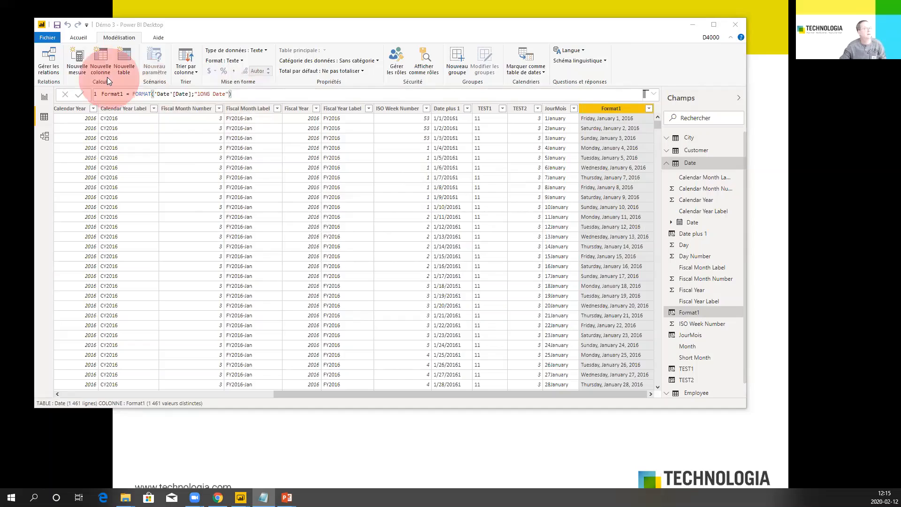
pyautogui.click(95, 59)
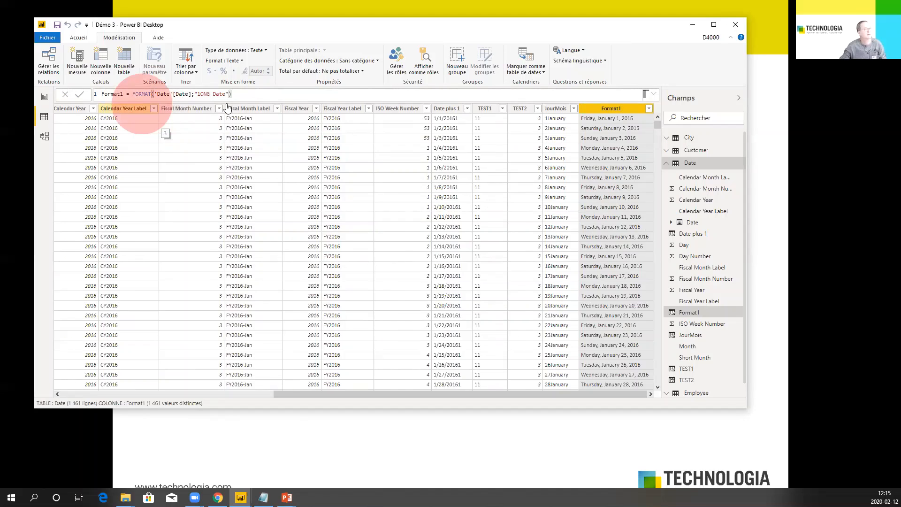
pyautogui.write('Format3 = FORMAT(\'Date\'[Date];"MMMM-MMM-MM-M/YYYY-YY")')
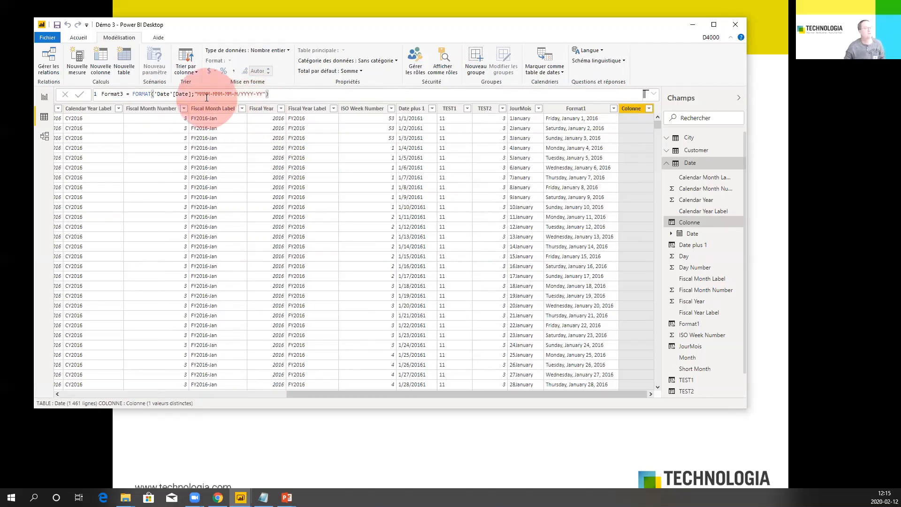
pyautogui.moveTo(197, 94); pyautogui.dragTo(255, 92)
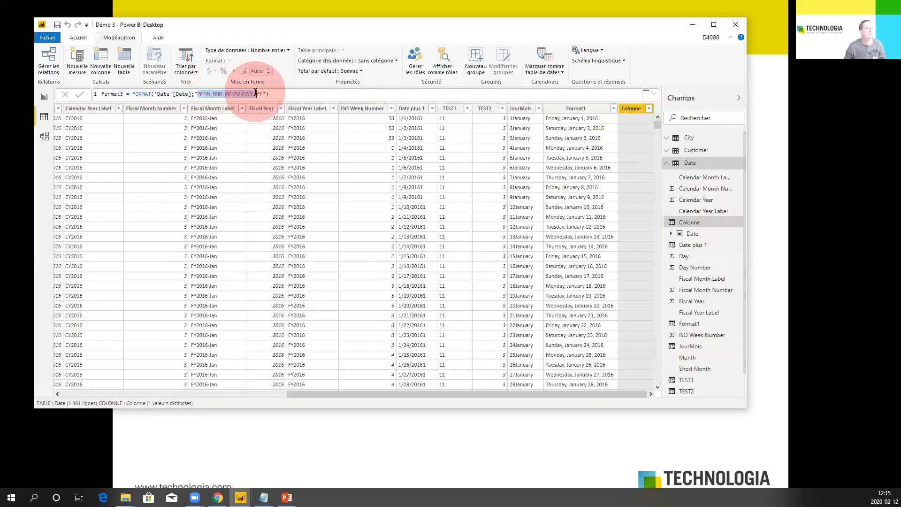
pyautogui.click(273, 93)
pyautogui.click(221, 96)
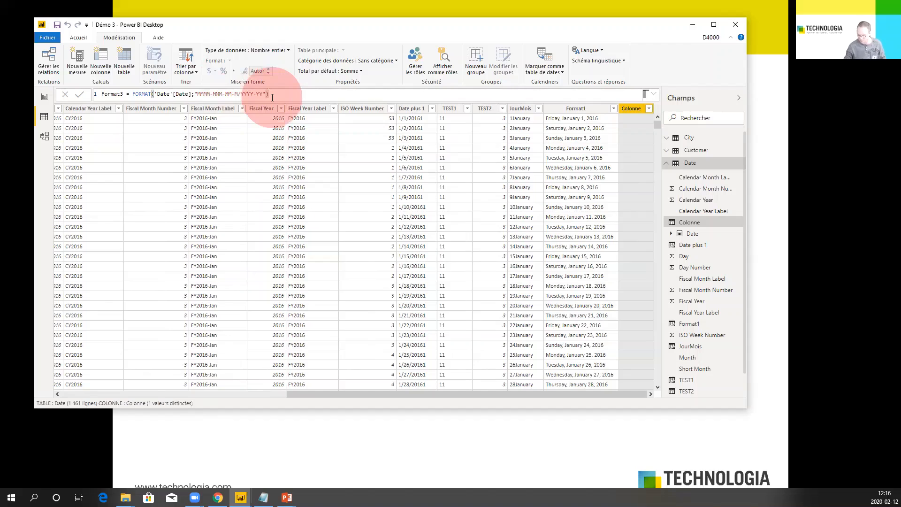
pyautogui.press('Return')
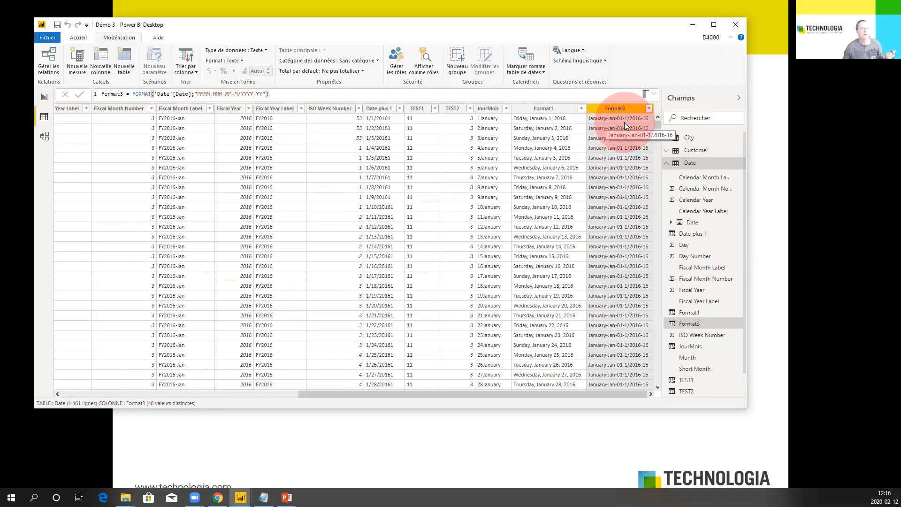
pyautogui.scroll(-18, 617, 218)
pyautogui.scroll(-20, 617, 219)
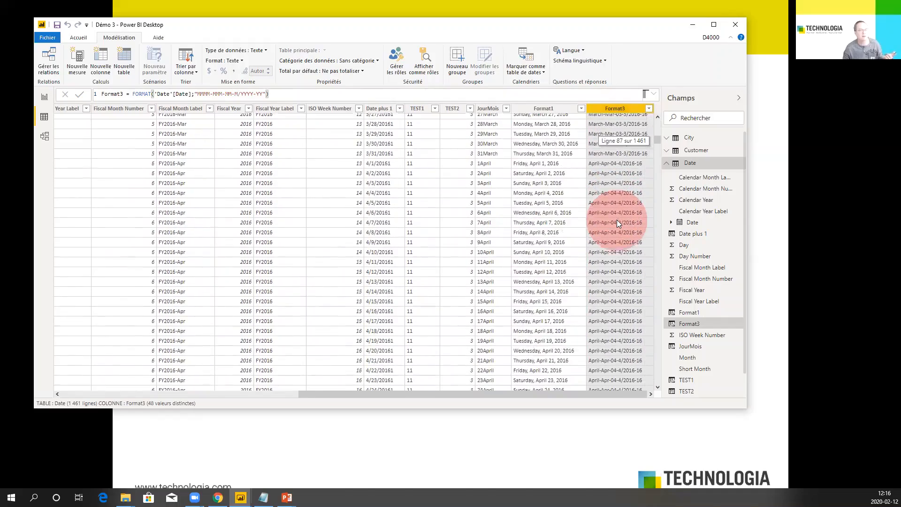
pyautogui.scroll(-11, 622, 246)
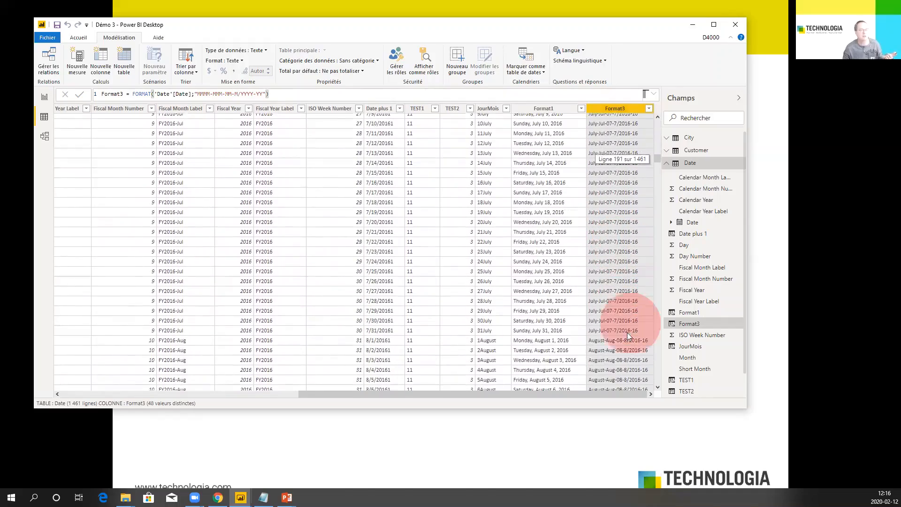
pyautogui.scroll(-20, 622, 306)
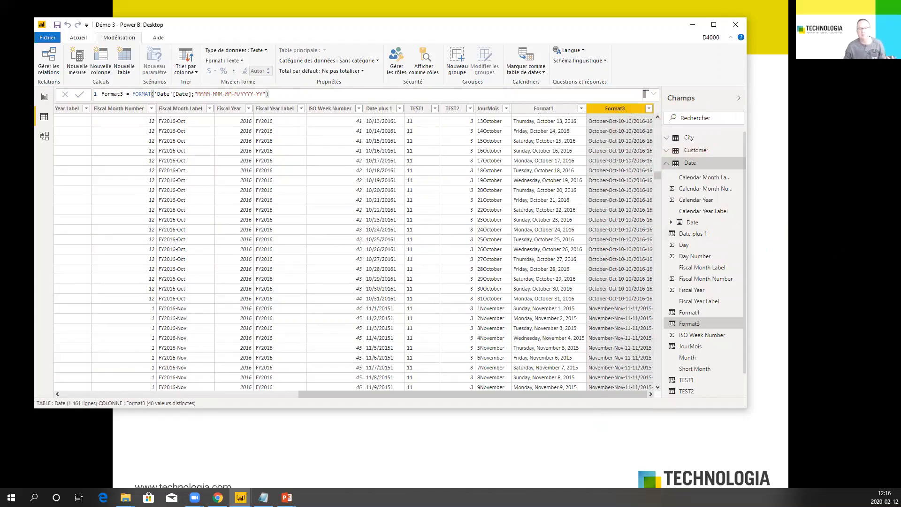
# Return to the PowerPoint slide show and advance to the "FIND et SEARCH" slide.
pyautogui.click(588, 441)
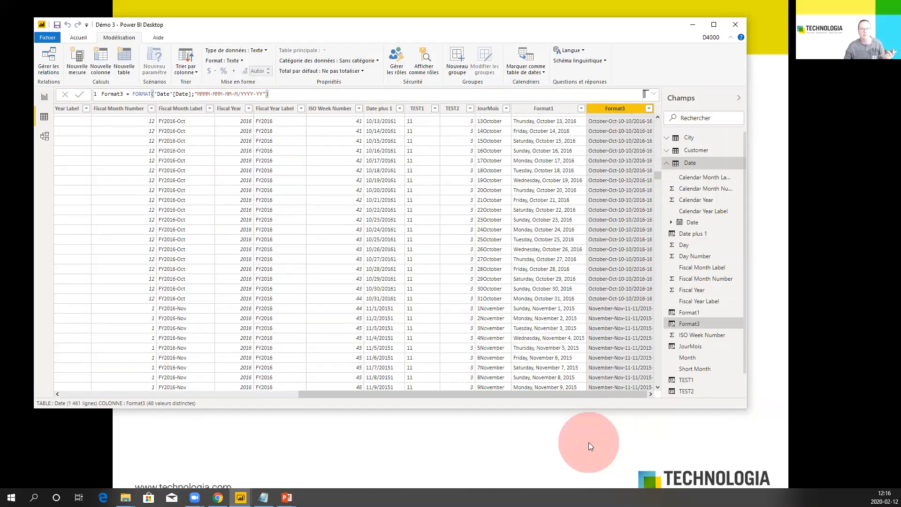
pyautogui.click(588, 442)
pyautogui.click(589, 443)
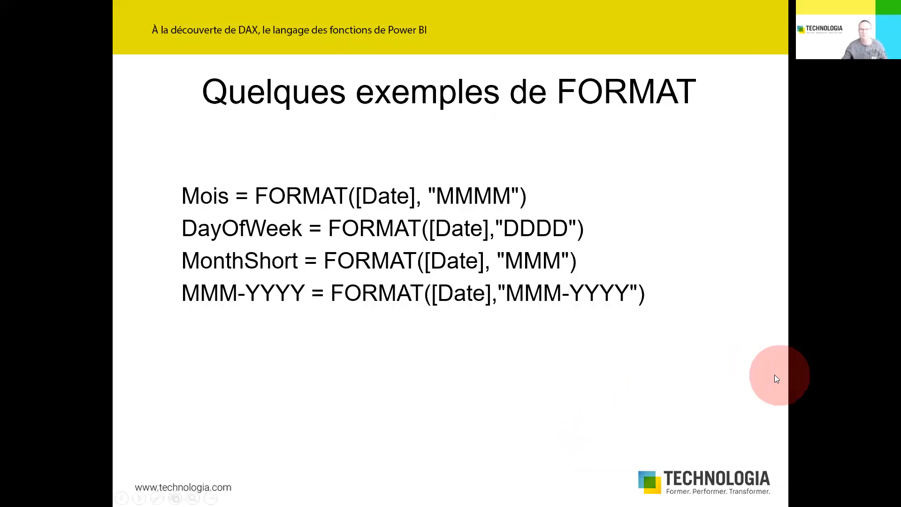
pyautogui.click(635, 369)
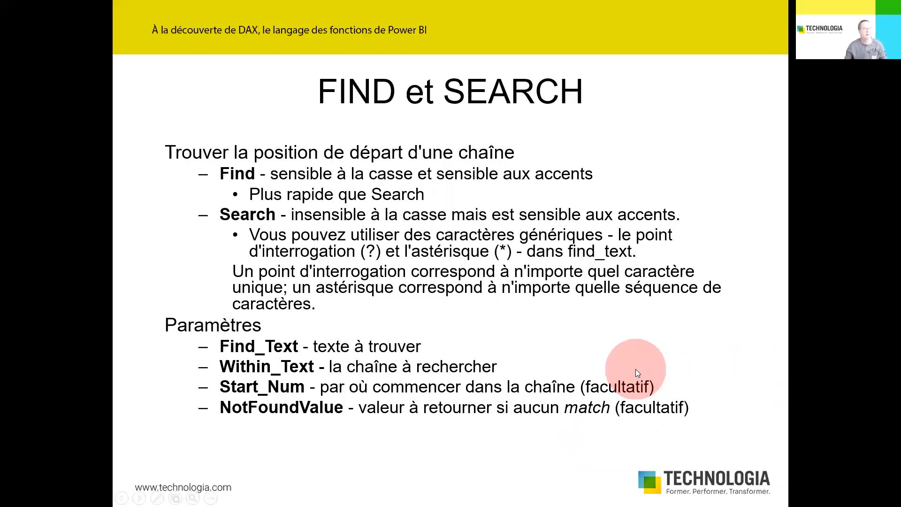
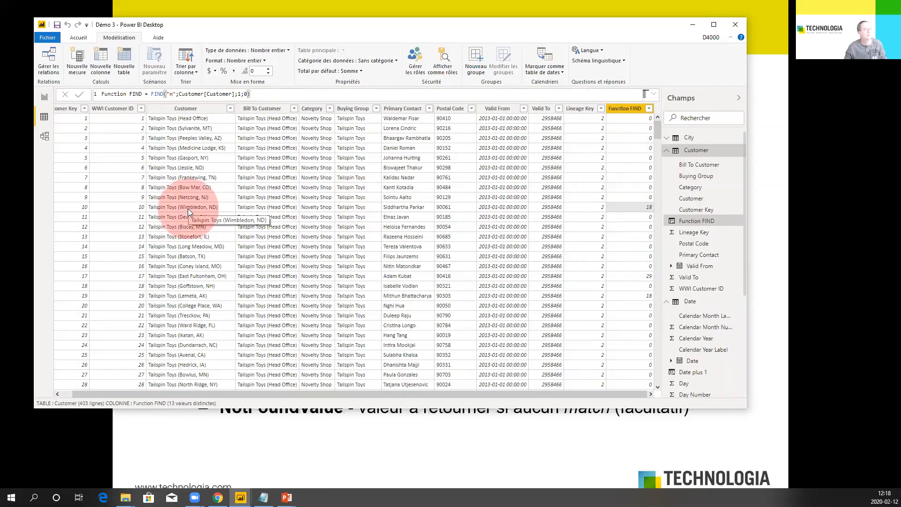
# Add a calculated column to the Customer table with the formula Function SEARCH = SEARCH("m";Customer[Customer];1;0) and compare it with the Function FIND column.
pyautogui.hotkey('alt', 'Tab')
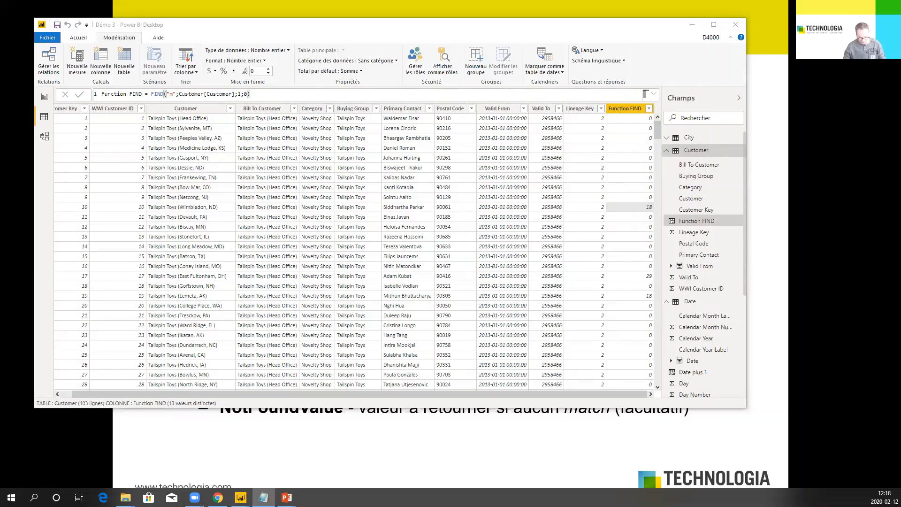
pyautogui.click(99, 56)
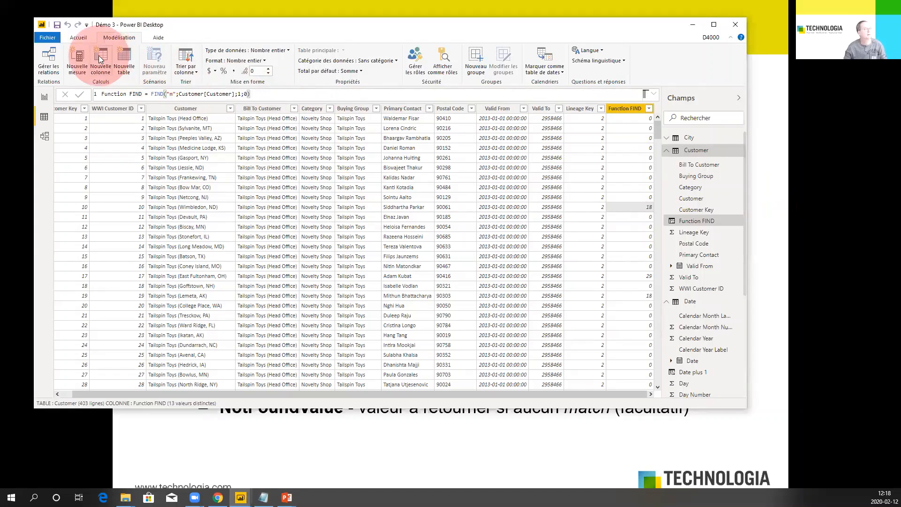
pyautogui.click(99, 56)
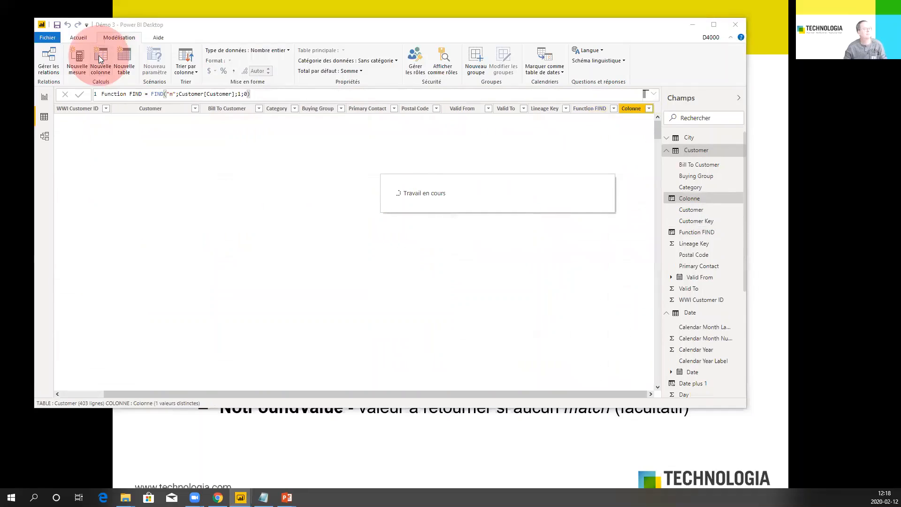
pyautogui.write('Function SEARCH = SEARCH("m";Customer[Customer];1;0)')
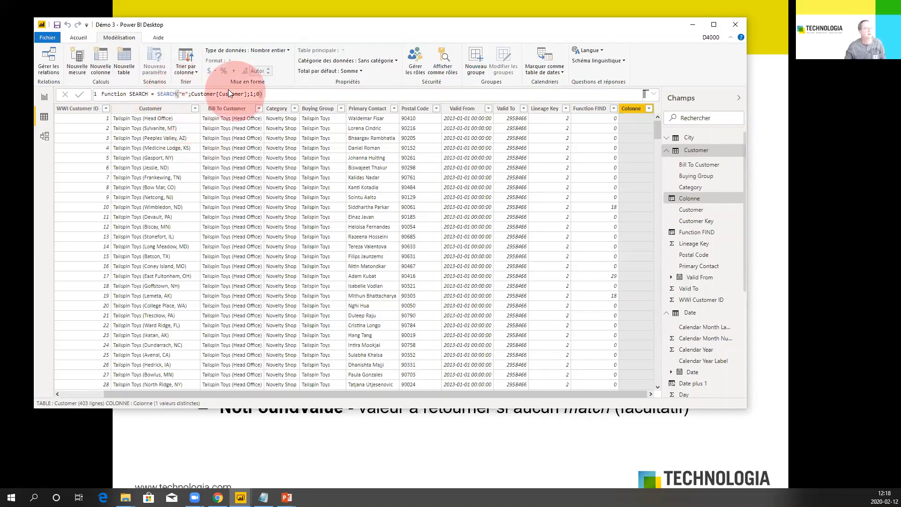
pyautogui.press('Return')
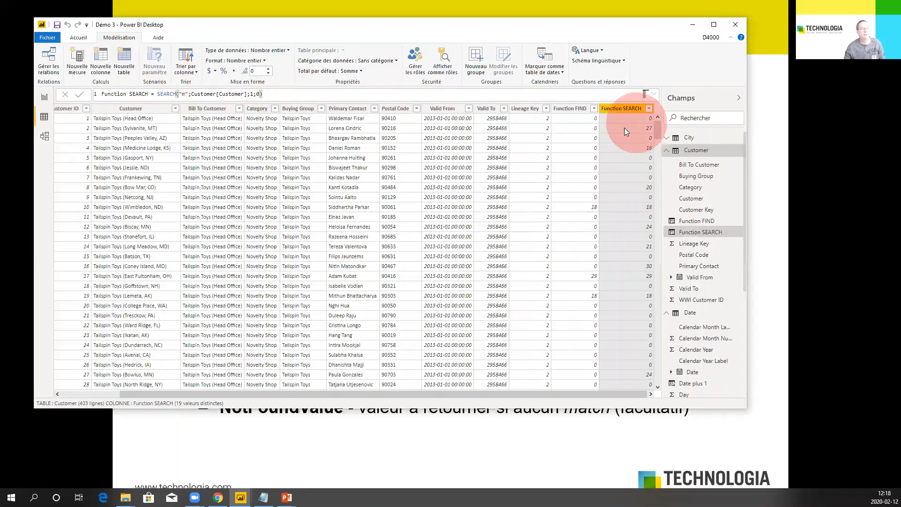
pyautogui.click(589, 129)
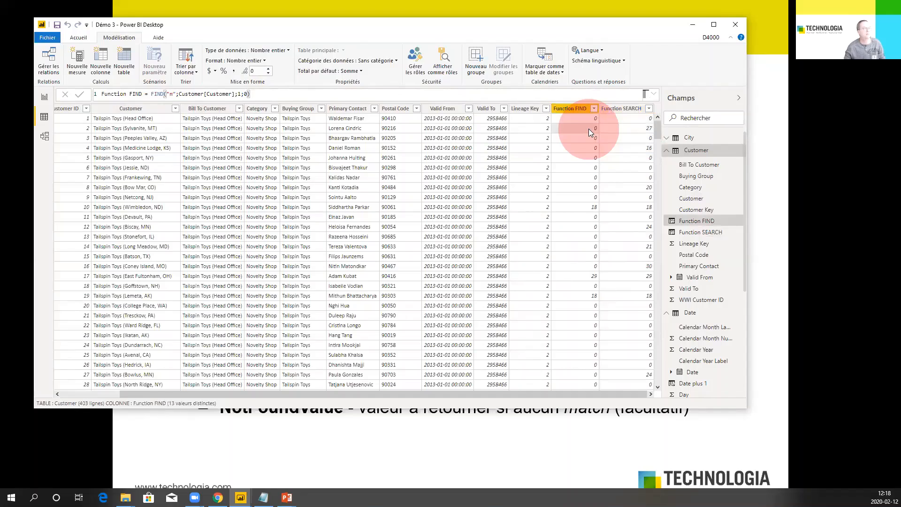
pyautogui.click(619, 129)
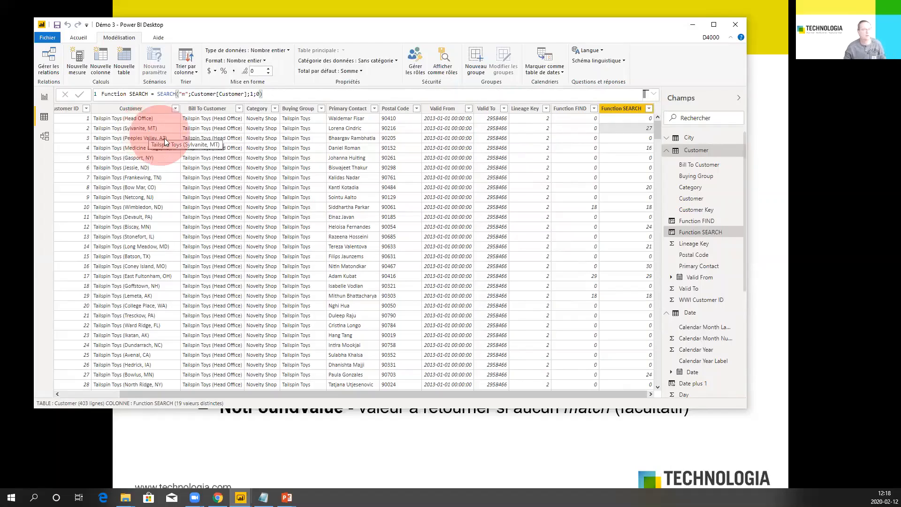
# Return to the PowerPoint slide show and advance to the "Mesures calculées (1/2)" slide.
pyautogui.click(441, 454)
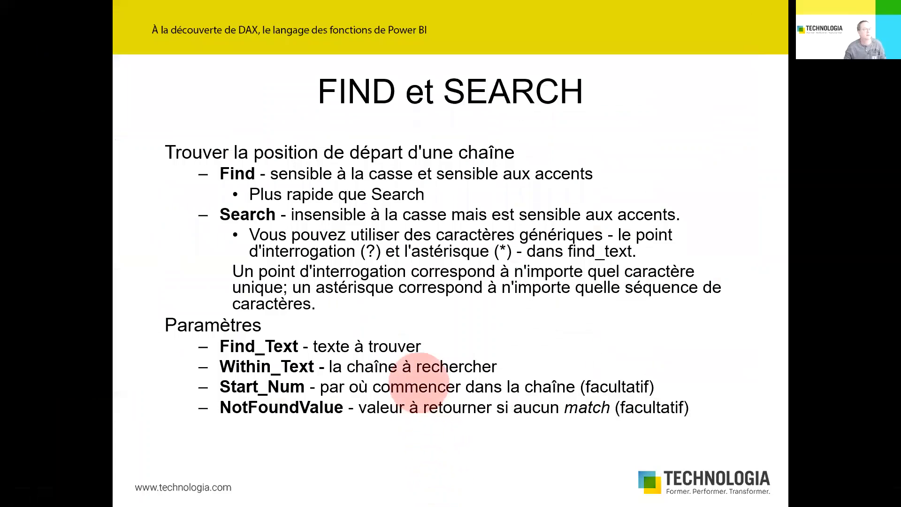
pyautogui.click(417, 376)
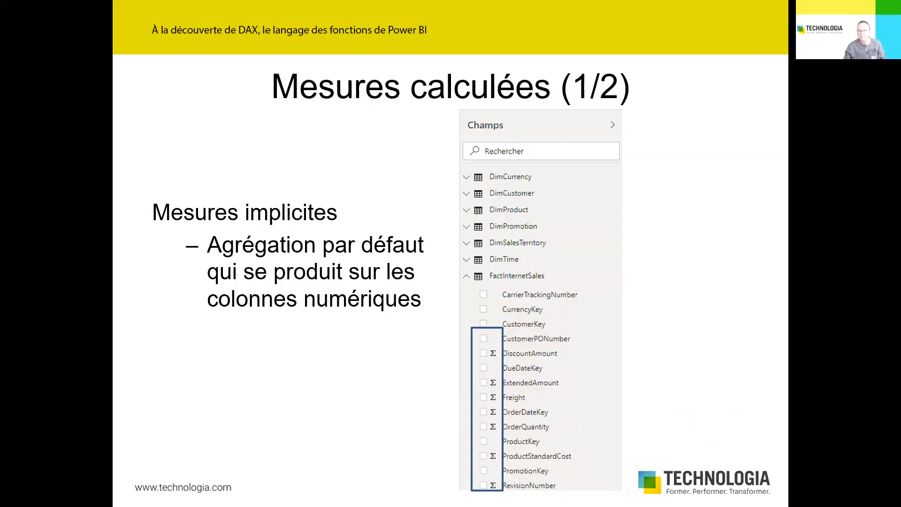
# Switch to the Démo 3 report view in Power BI, collapse the City, Customer and Date tables, and expand the Sale table's fields.
pyautogui.hotkey('alt', 'Tab')
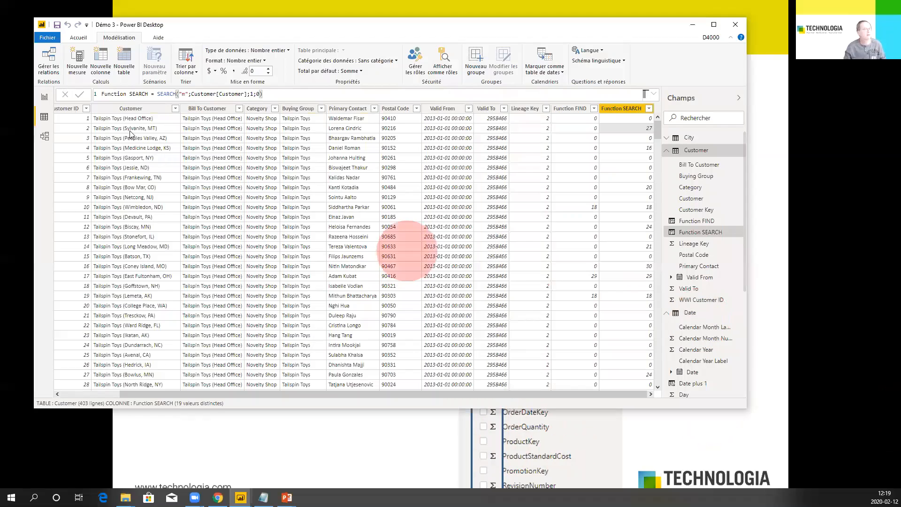
pyautogui.click(44, 97)
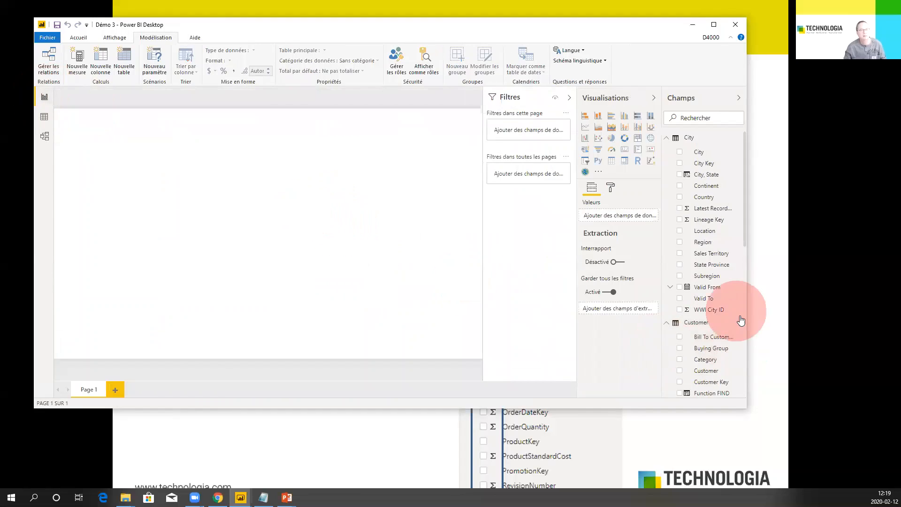
pyautogui.click(668, 322)
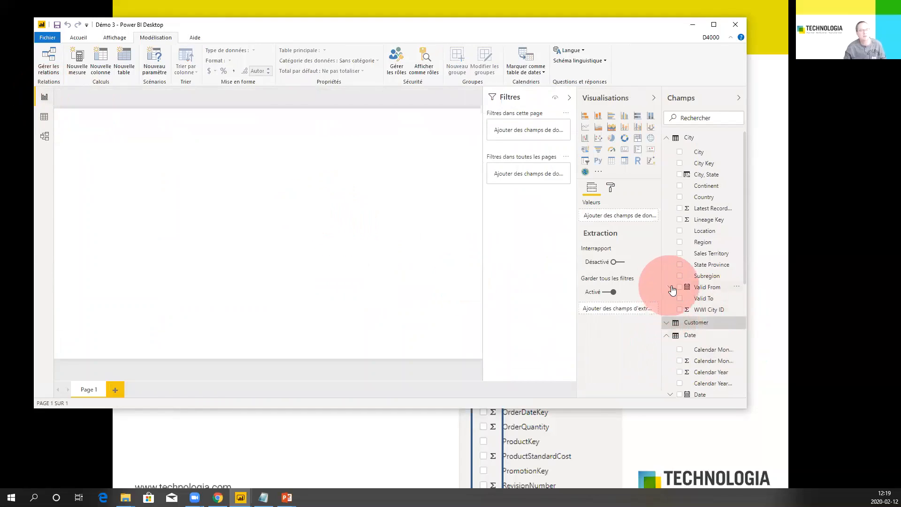
pyautogui.click(666, 138)
pyautogui.click(668, 162)
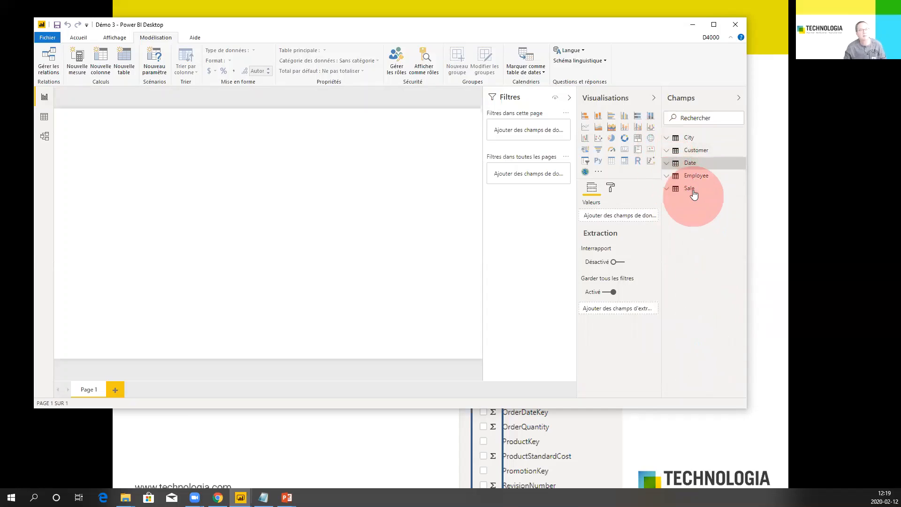
pyautogui.click(687, 189)
pyautogui.scroll(-2, 714, 281)
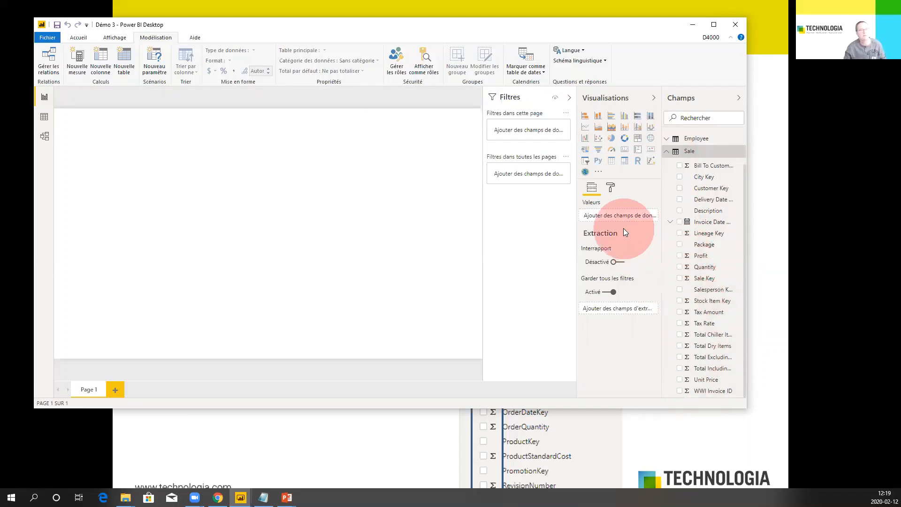
# Try out an enlarged table visual showing the Sale table's Tax Amount field, and delete the visual again.
pyautogui.click(610, 167)
pyautogui.moveTo(136, 218); pyautogui.dragTo(301, 260)
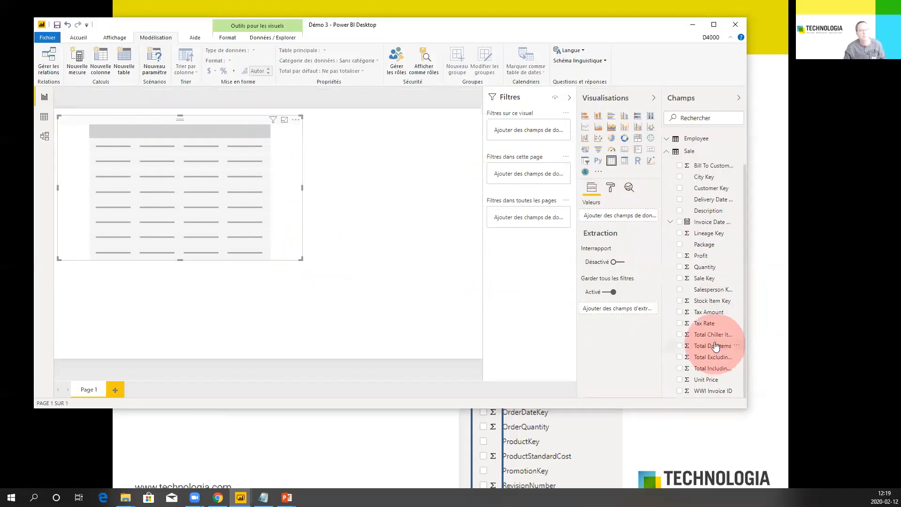
pyautogui.moveTo(709, 318); pyautogui.dragTo(152, 195)
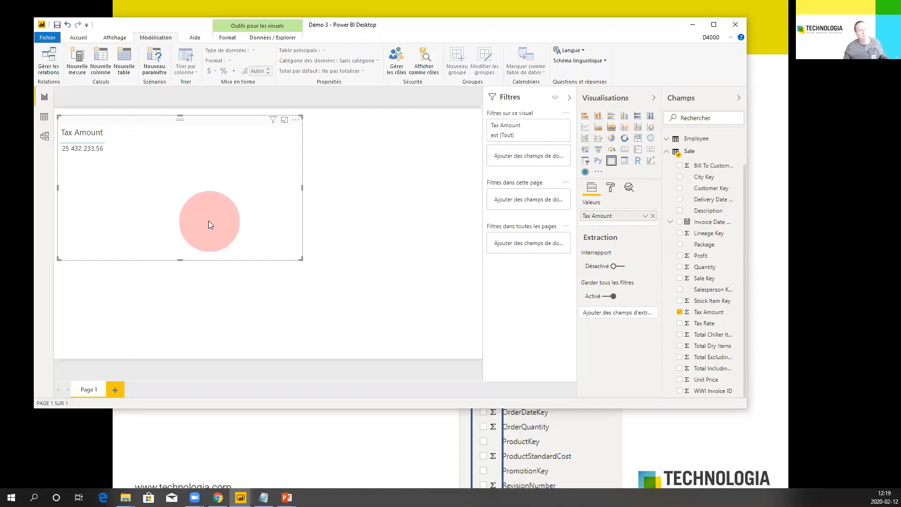
pyautogui.press('Delete')
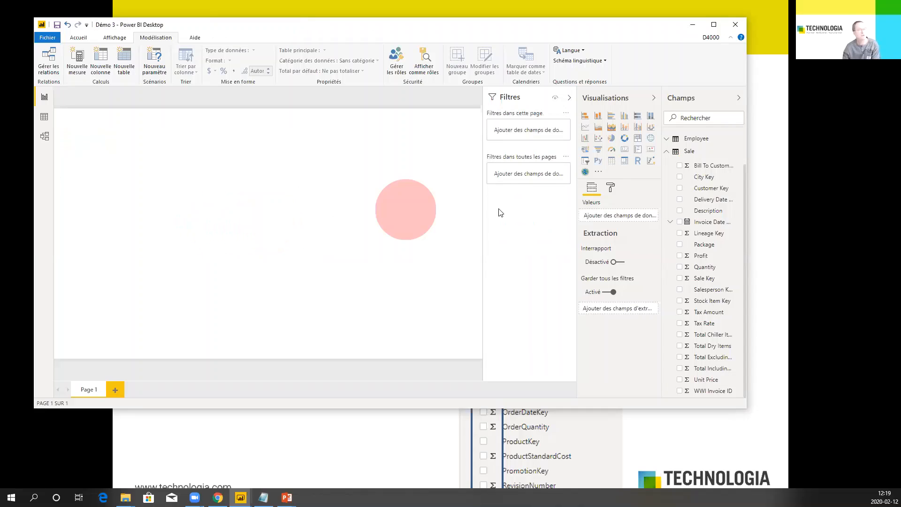
# Create a table visual with Calendar Year from the Date table and set the field to "Ne pas résumer".
pyautogui.click(667, 153)
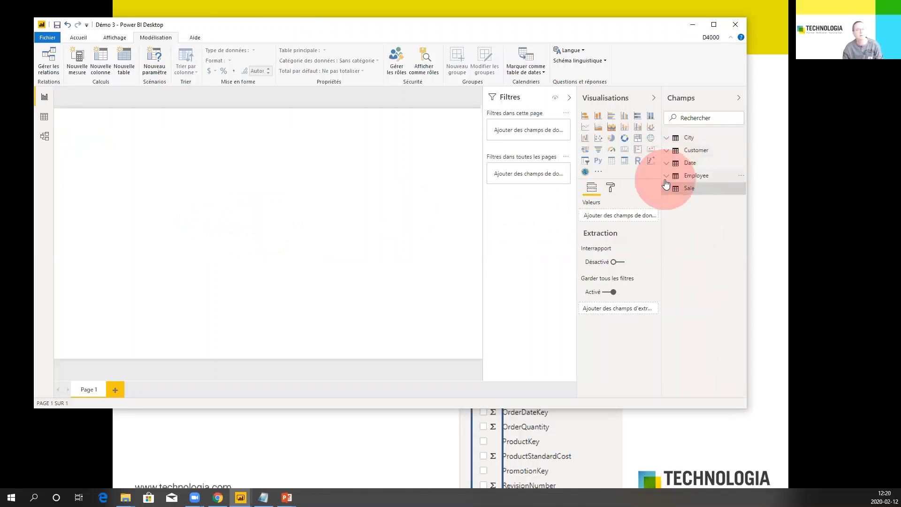
pyautogui.click(669, 165)
pyautogui.scroll(-1, 694, 216)
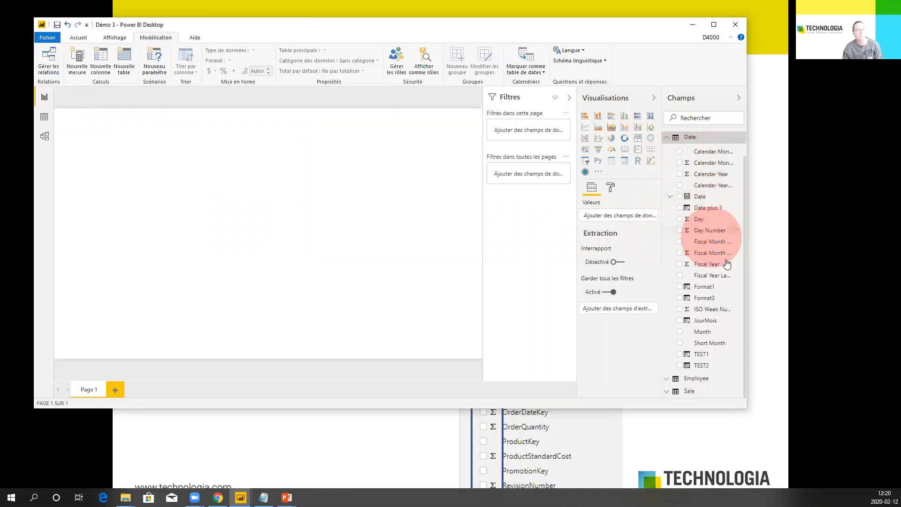
pyautogui.scroll(1, 719, 370)
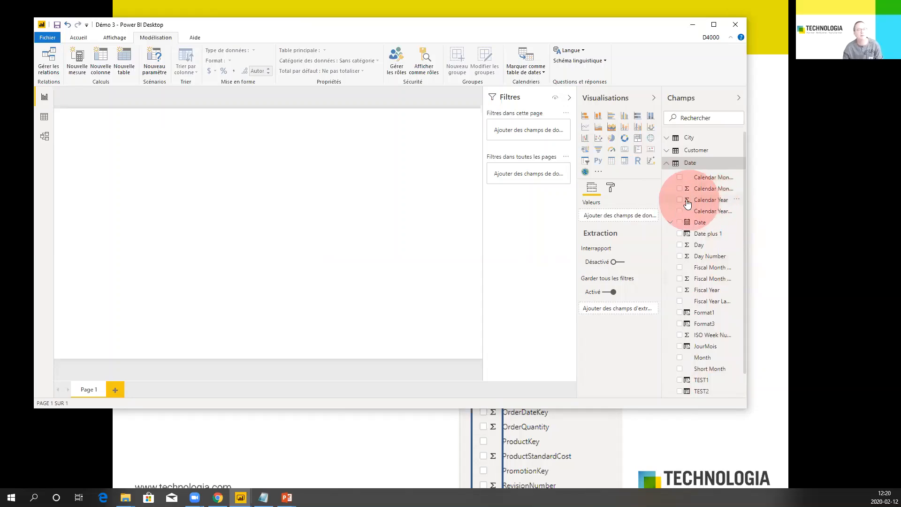
pyautogui.click(611, 160)
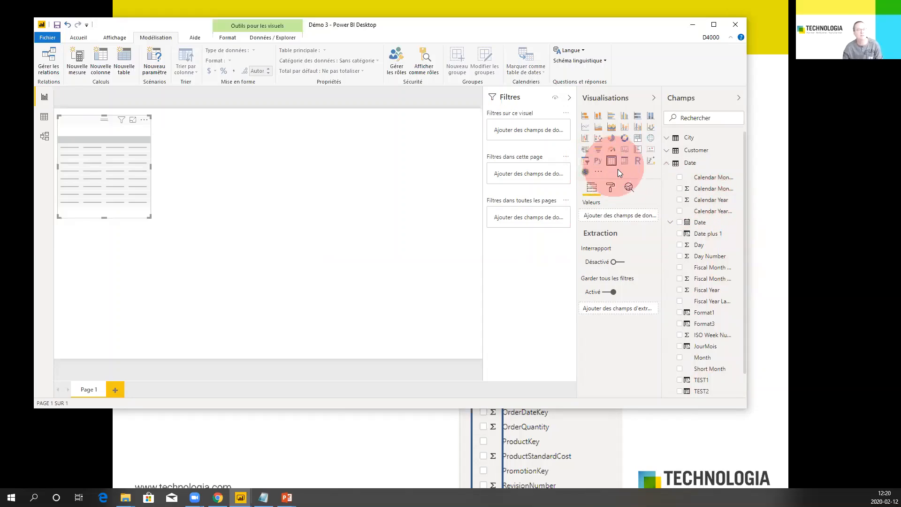
pyautogui.moveTo(701, 202); pyautogui.dragTo(92, 173)
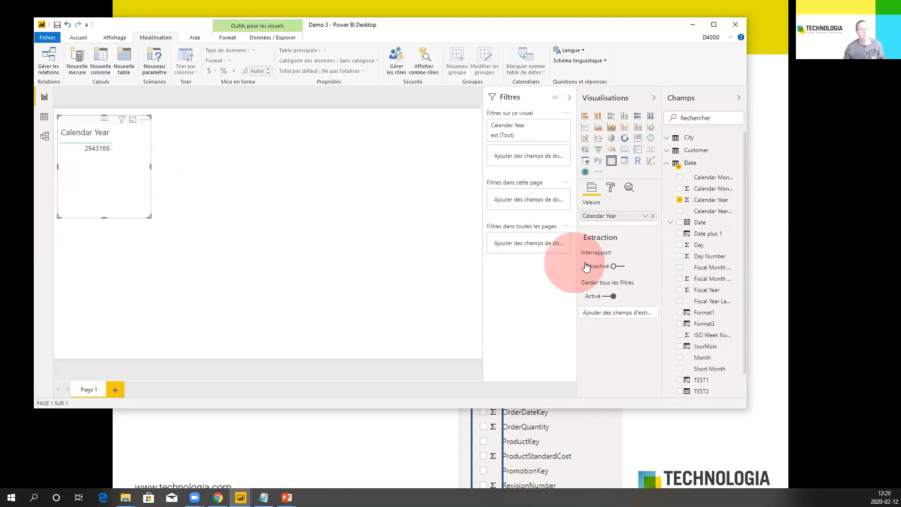
pyautogui.click(644, 217)
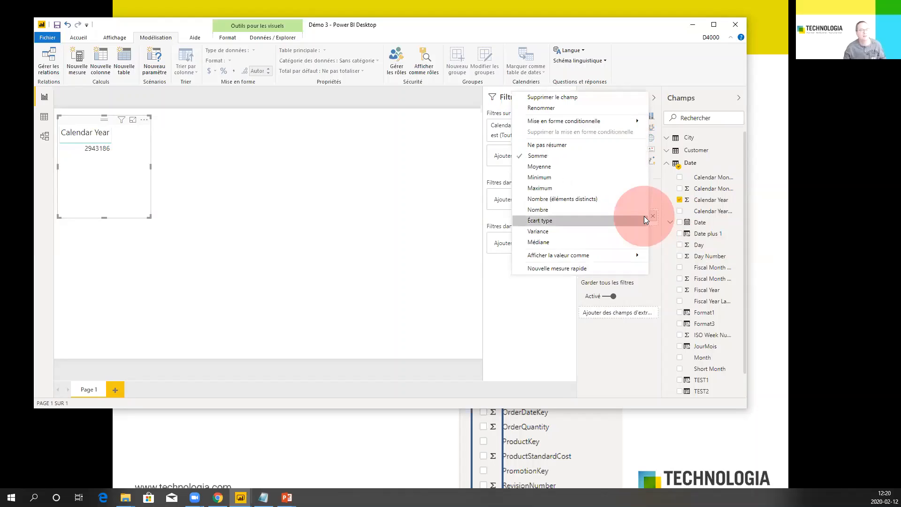
pyautogui.click(603, 144)
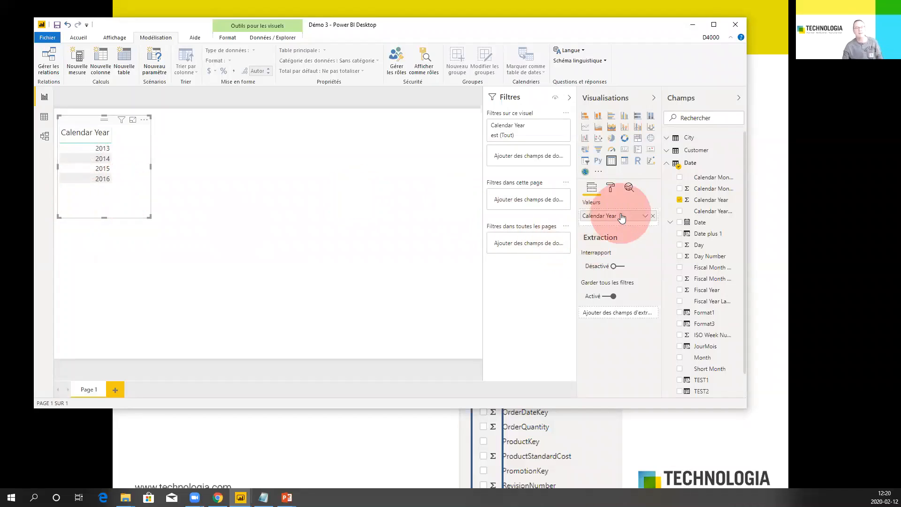
# Set the default summarization of Calendar Year and the numeric Calendar Month field in the Date table to "Ne pas totaliser".
pyautogui.click(715, 205)
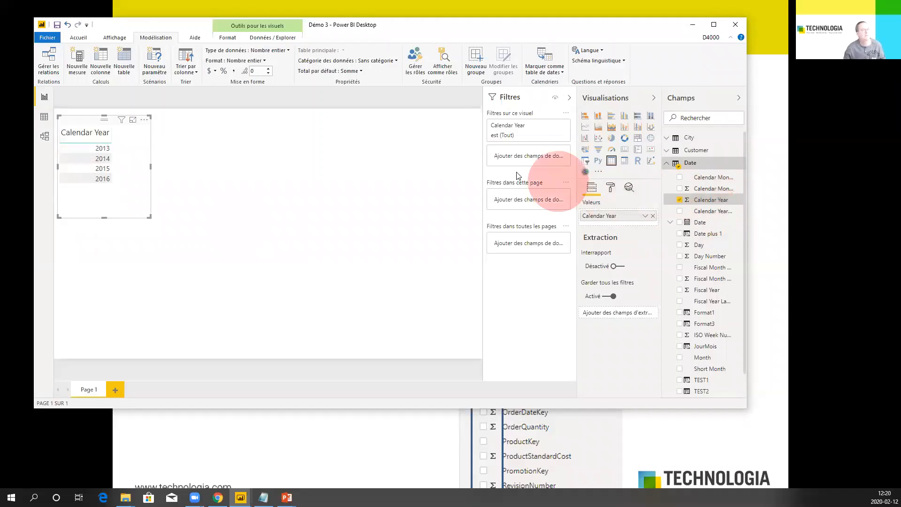
pyautogui.click(358, 71)
pyautogui.click(349, 82)
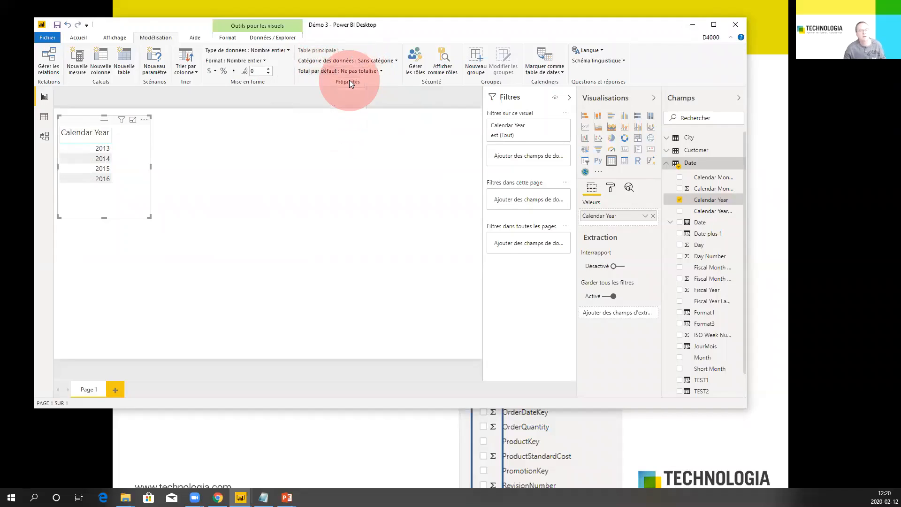
pyautogui.click(714, 188)
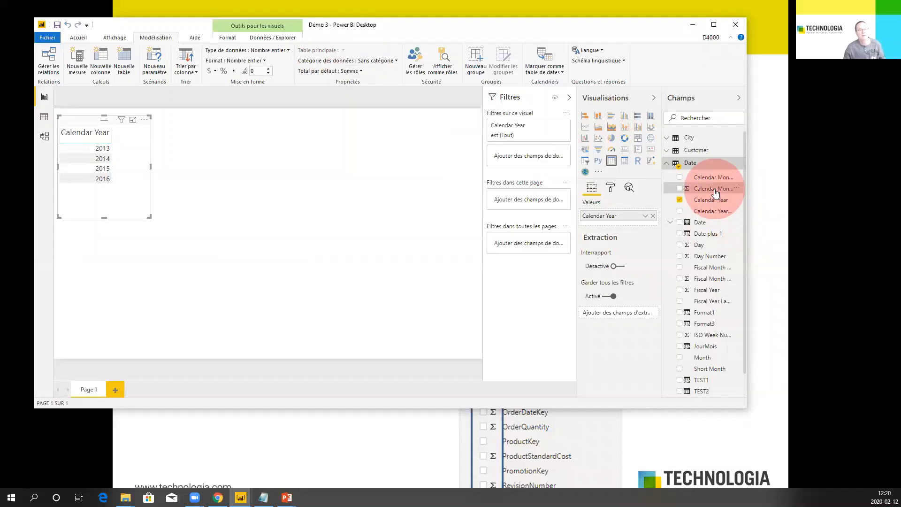
pyautogui.click(360, 72)
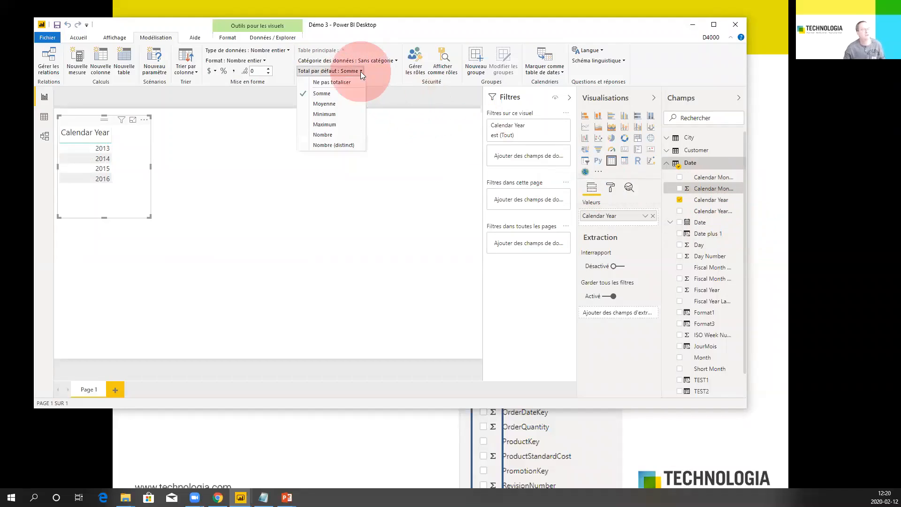
pyautogui.click(353, 84)
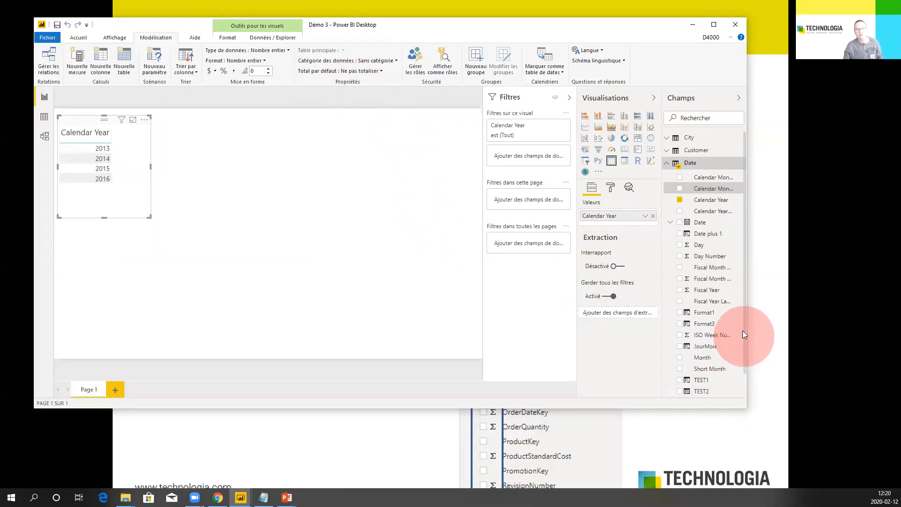
# Expand the Sale table in the field list and examine which of its fields are aggregated by default.
pyautogui.scroll(-1, 741, 331)
pyautogui.click(668, 390)
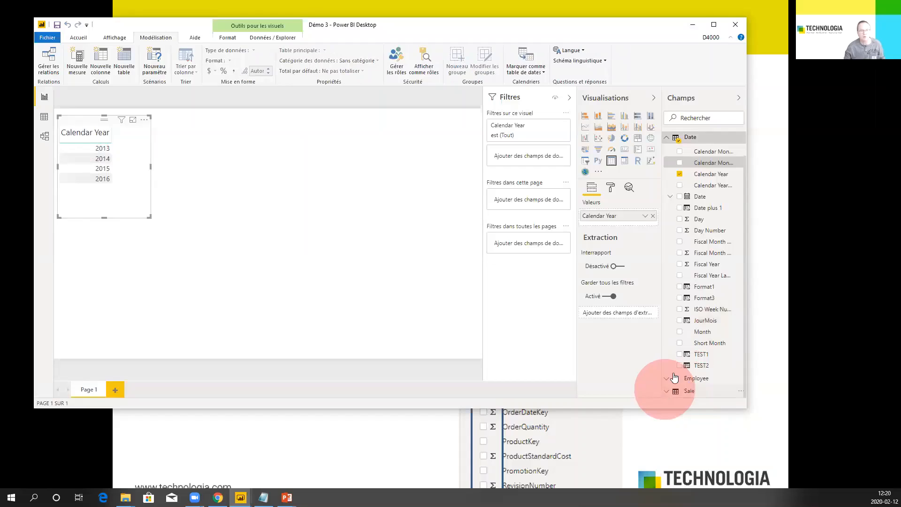
pyautogui.scroll(-8, 692, 338)
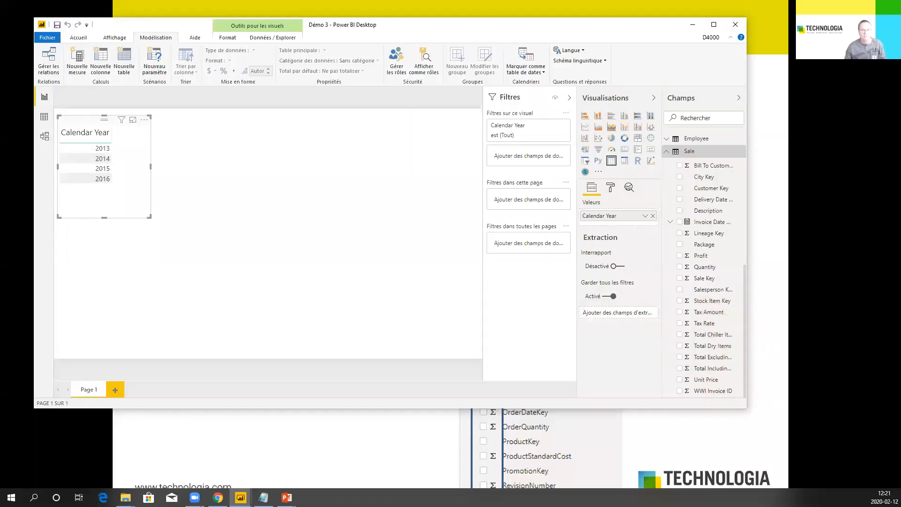
# Return to the PowerPoint slide show and advance to the "Mesures calculées (2/2)" slide.
pyautogui.click(638, 453)
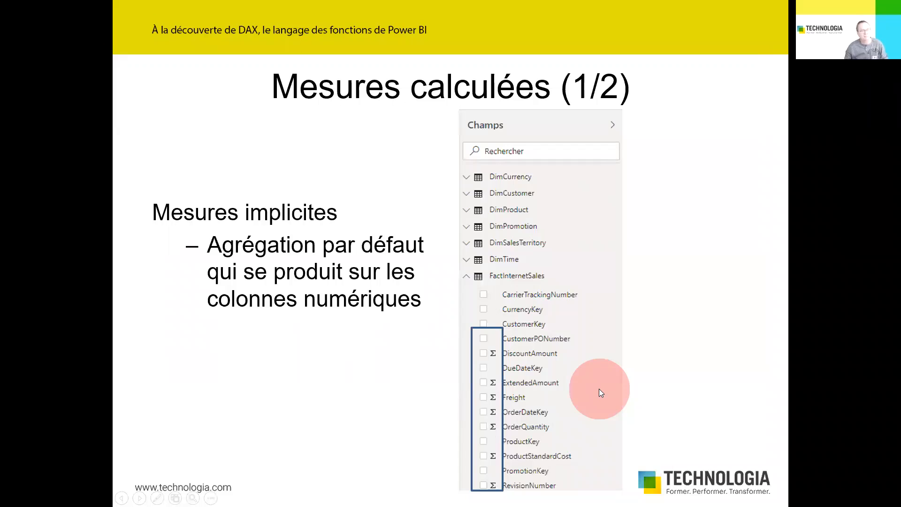
pyautogui.click(599, 388)
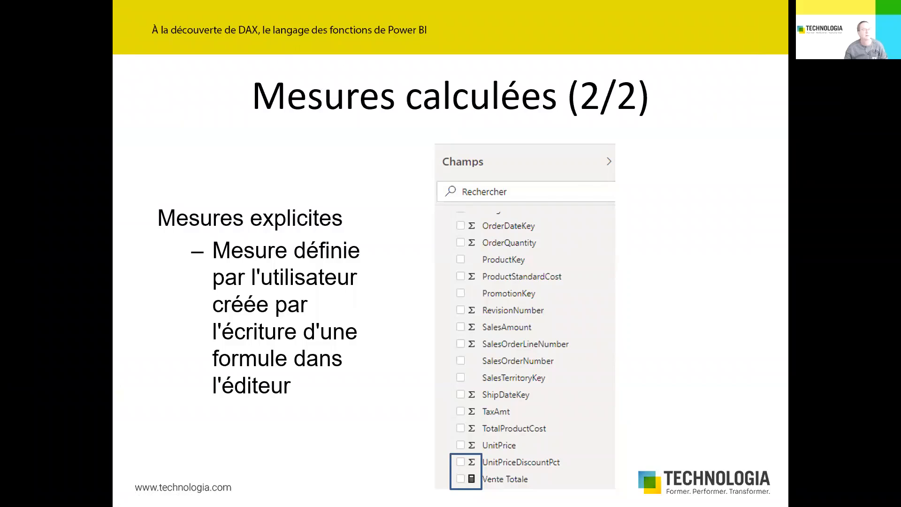
# Switch to the Démo 7 Power BI file, bring its window fully into view, and display the Sale table's data through its last columns.
pyautogui.hotkey('alt', 'Tab')
pyautogui.hotkey('alt', 'Tab')
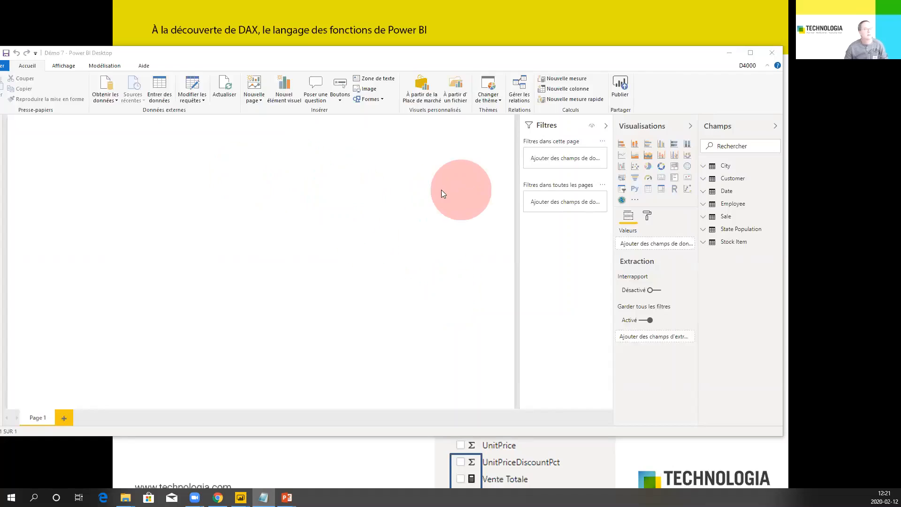
pyautogui.moveTo(129, 54); pyautogui.dragTo(157, 48)
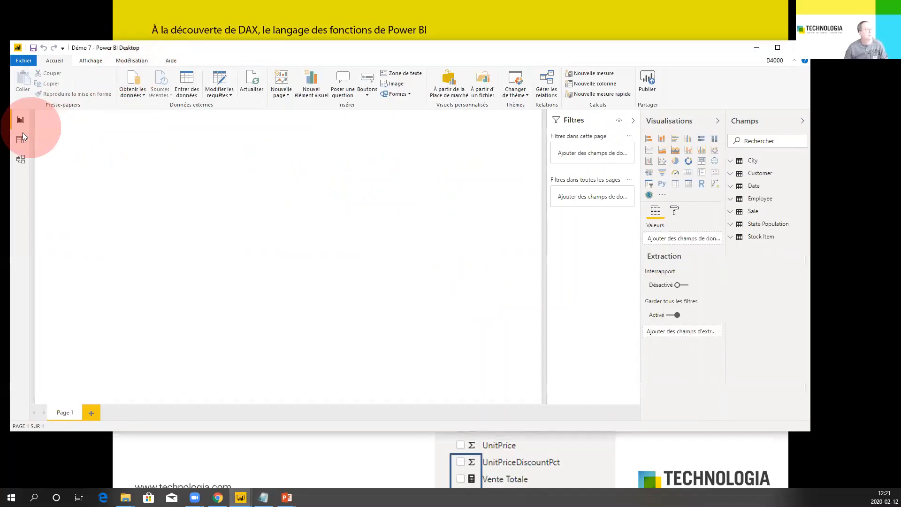
pyautogui.click(19, 138)
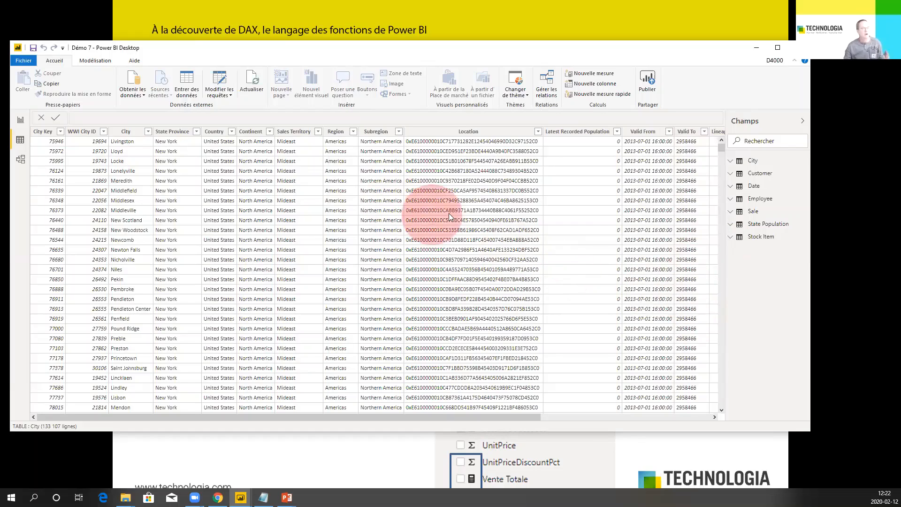
pyautogui.click(752, 212)
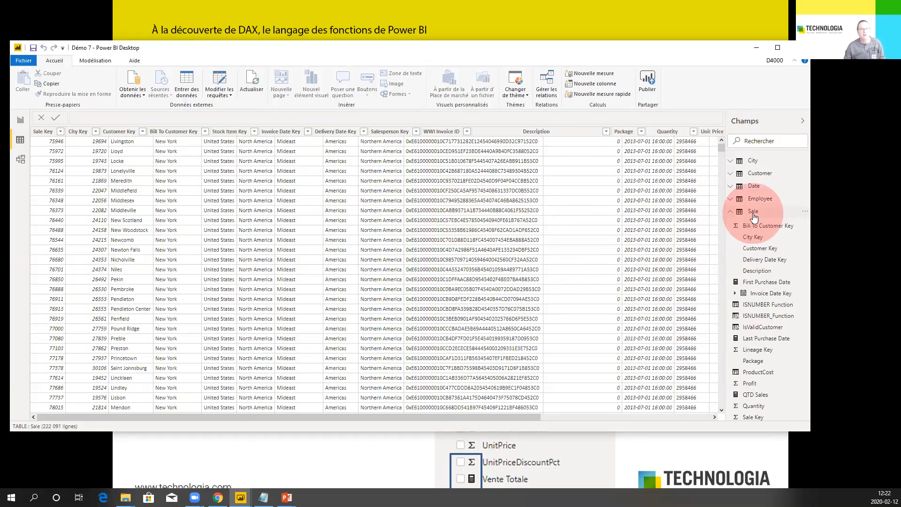
pyautogui.moveTo(348, 417); pyautogui.dragTo(547, 419)
pyautogui.moveTo(675, 424); pyautogui.dragTo(706, 424)
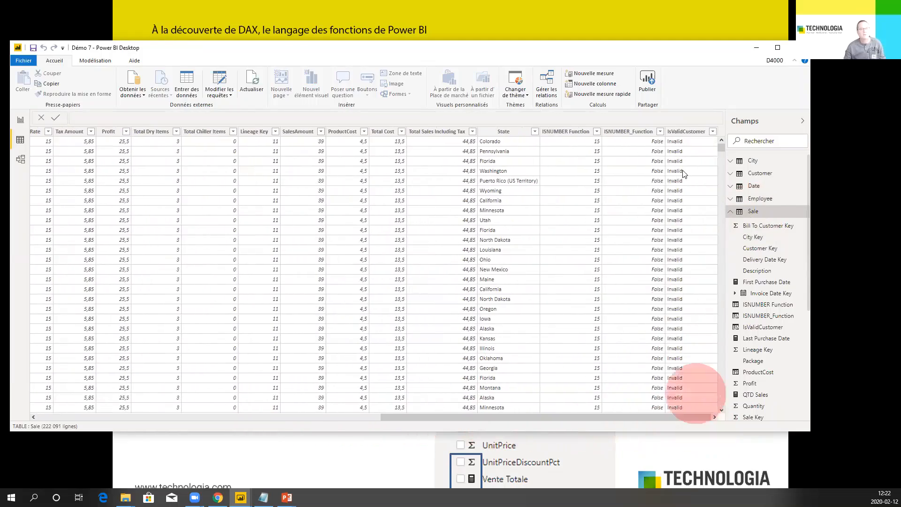
# Try to add a new measure to the Sale table with the formula Total Sales = SUM('Sale'[SalesAmount]).
pyautogui.click(95, 60)
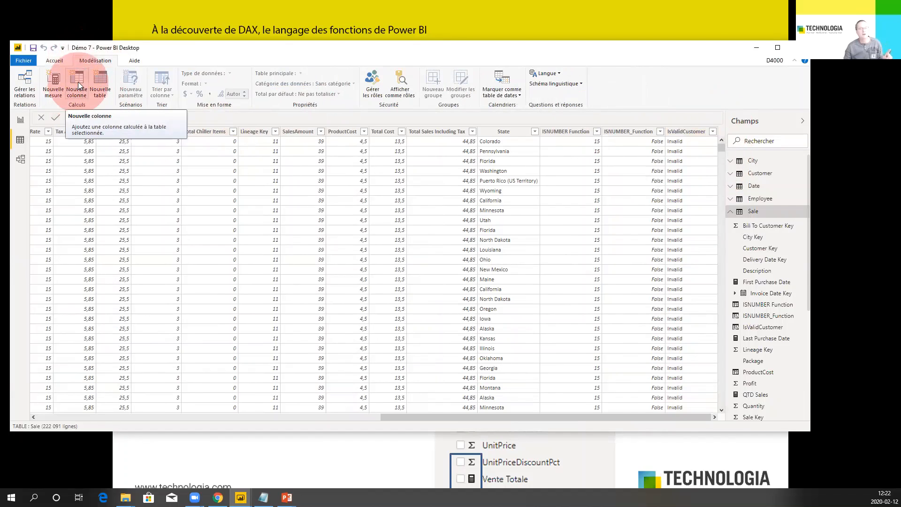
pyautogui.click(54, 81)
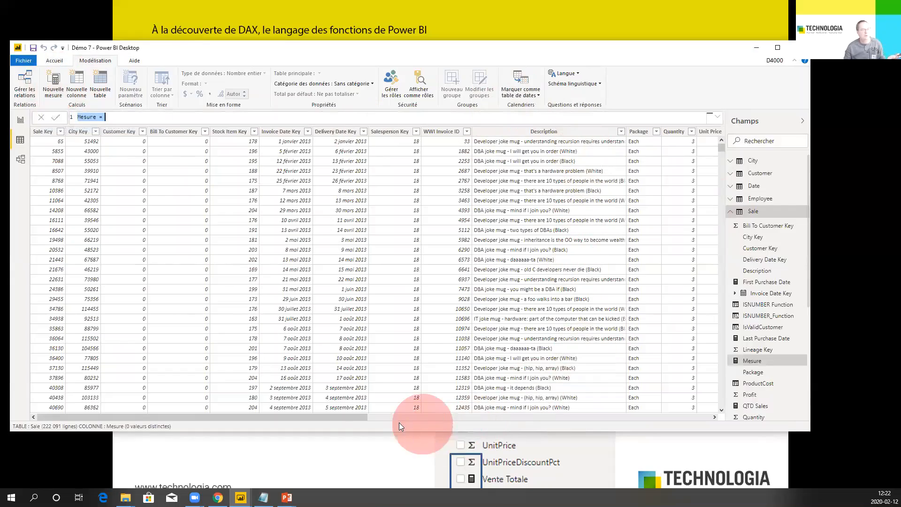
pyautogui.moveTo(355, 415); pyautogui.dragTo(455, 417)
pyautogui.moveTo(625, 421); pyautogui.dragTo(717, 423)
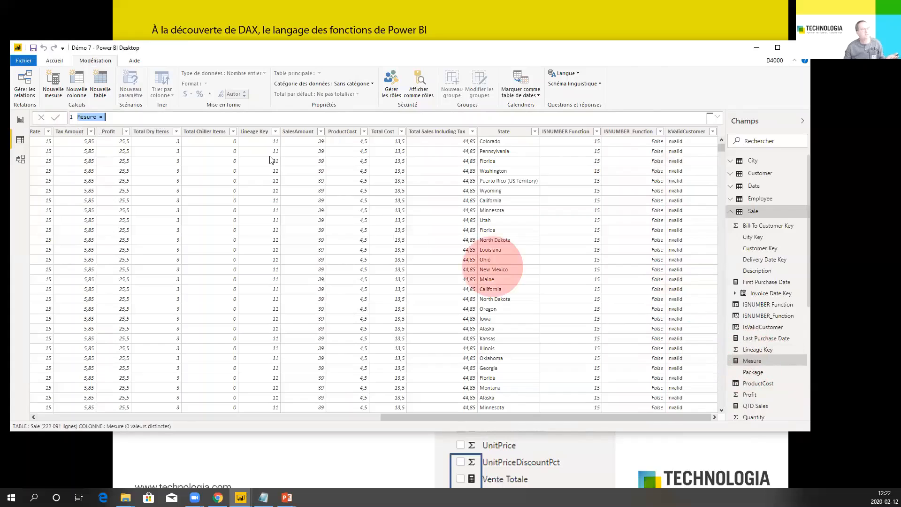
pyautogui.write("Total Sales = SUM('Sale'[SalesAmount])")
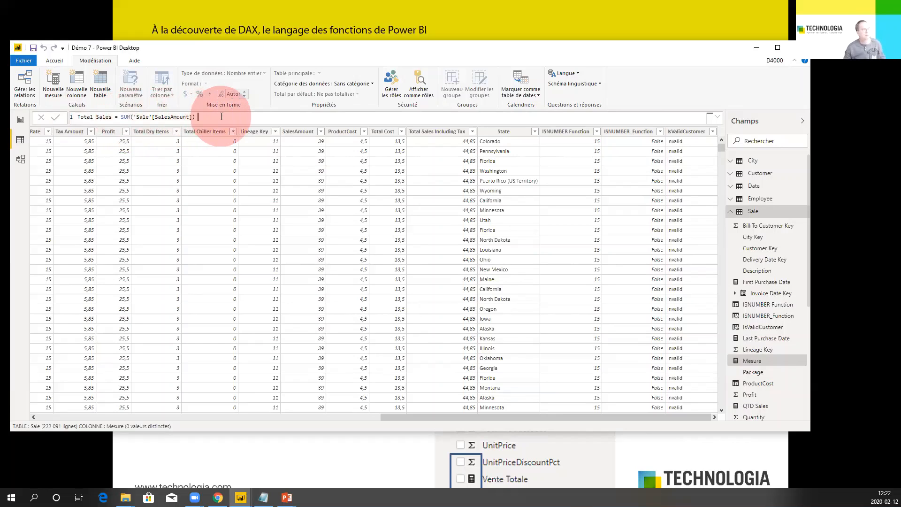
pyautogui.press('Return')
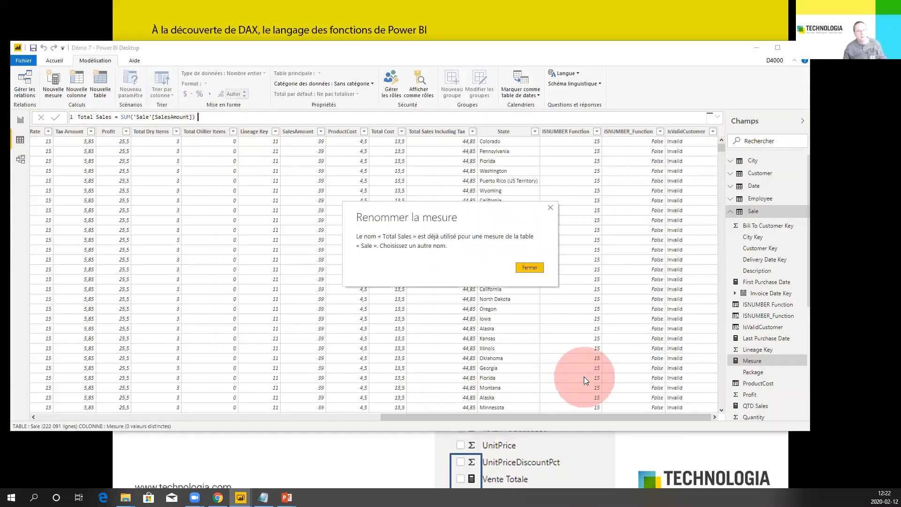
pyautogui.click(539, 267)
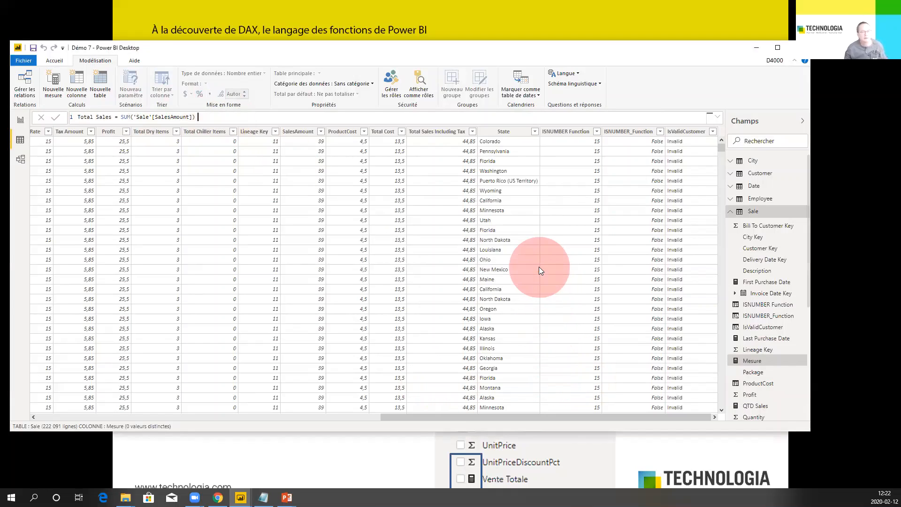
# Rename the new measure Total Sales2, commit it, and check for it among the Sale table's fields and columns.
pyautogui.click(112, 117)
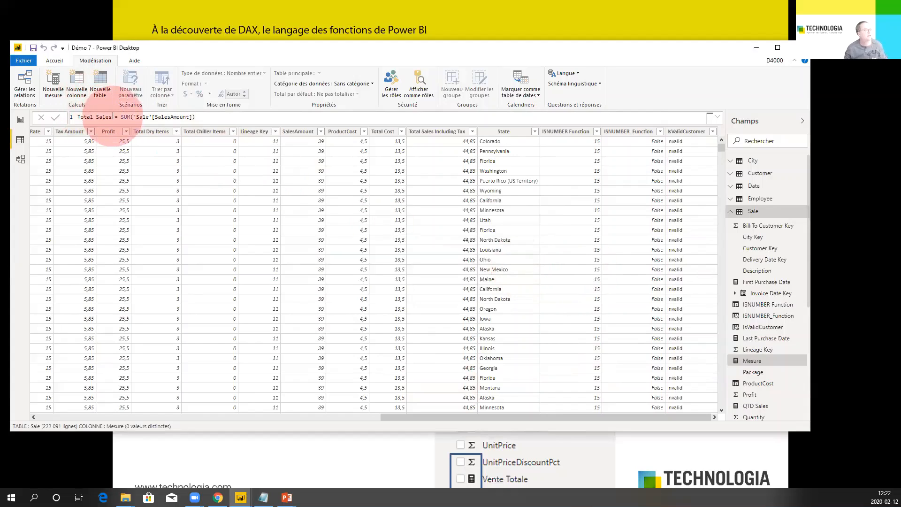
pyautogui.write('2')
pyautogui.press('Return')
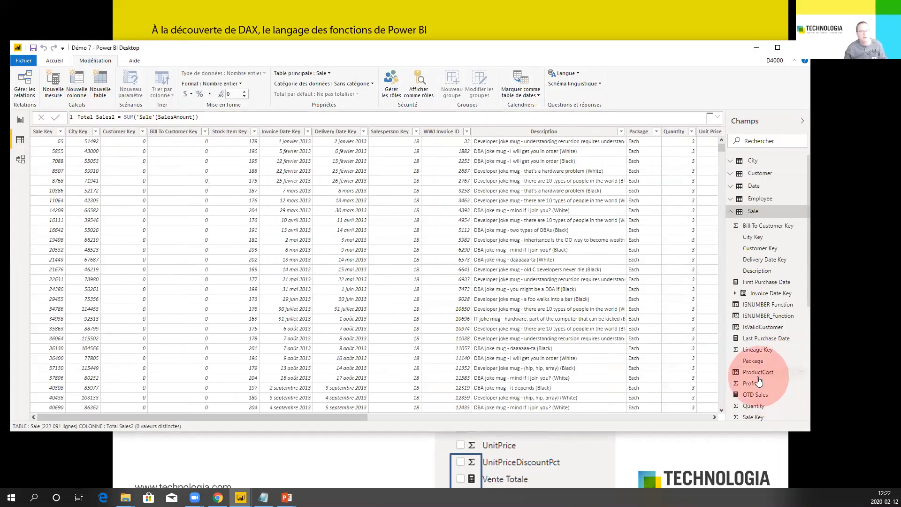
pyautogui.scroll(-5, 760, 378)
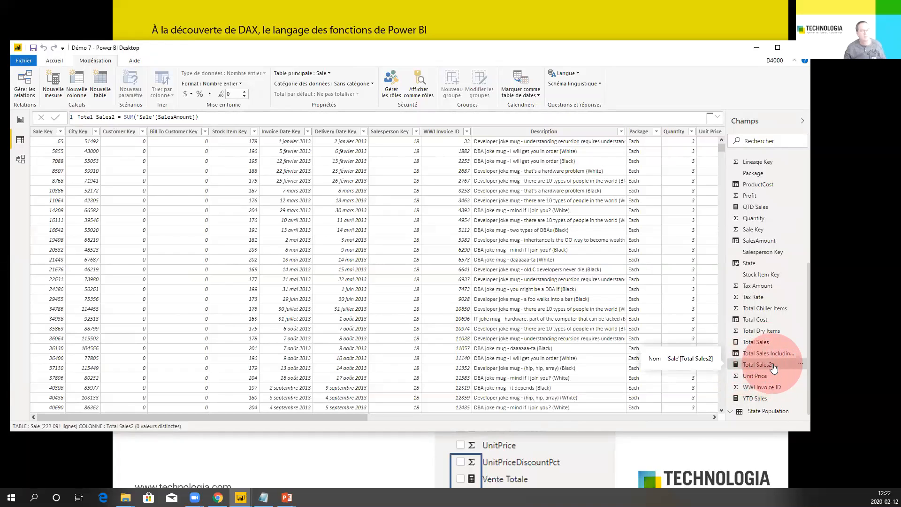
pyautogui.click(654, 412)
pyautogui.moveTo(654, 412); pyautogui.dragTo(702, 414)
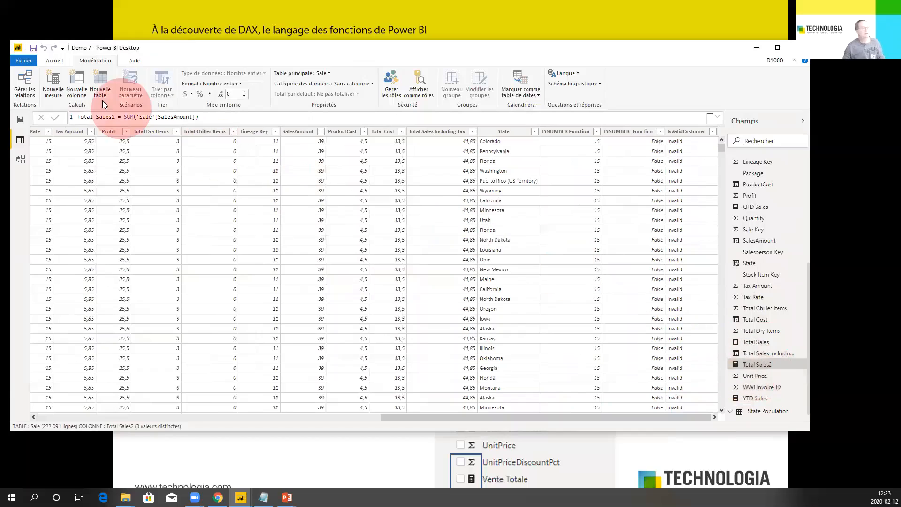
# Insert a table visual on the blank report page and add the Total Sales2 measure to it.
pyautogui.click(20, 119)
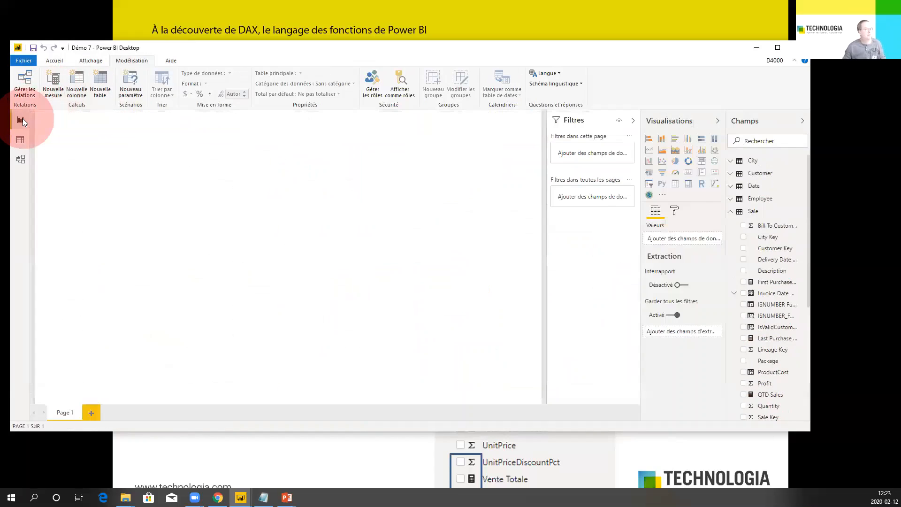
pyautogui.click(675, 183)
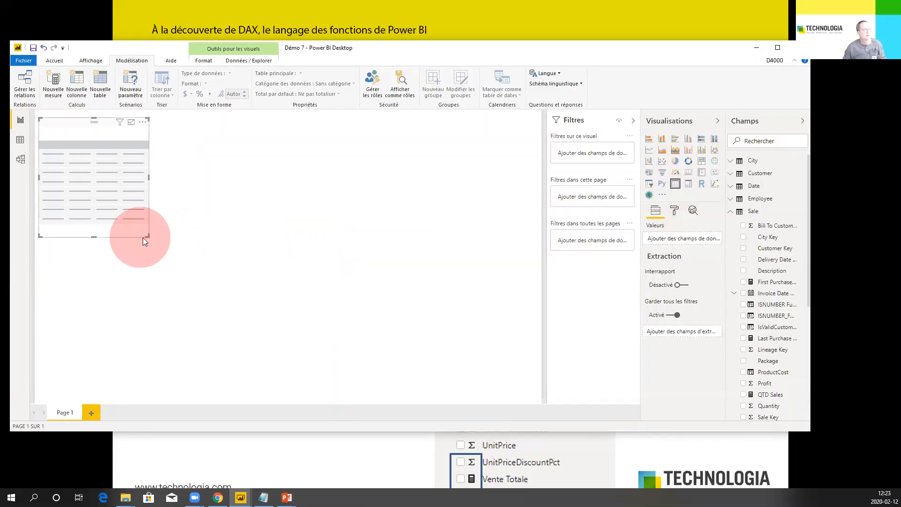
pyautogui.scroll(-5, 786, 390)
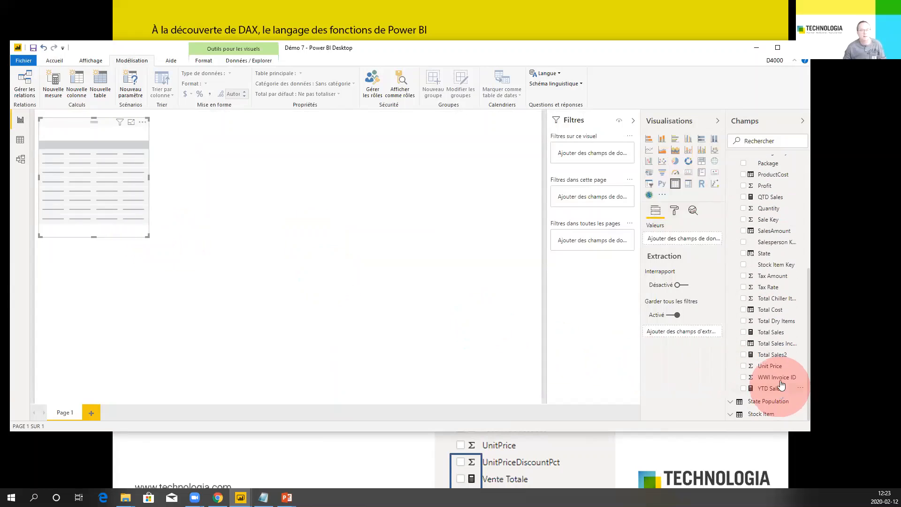
pyautogui.moveTo(776, 354); pyautogui.dragTo(108, 172)
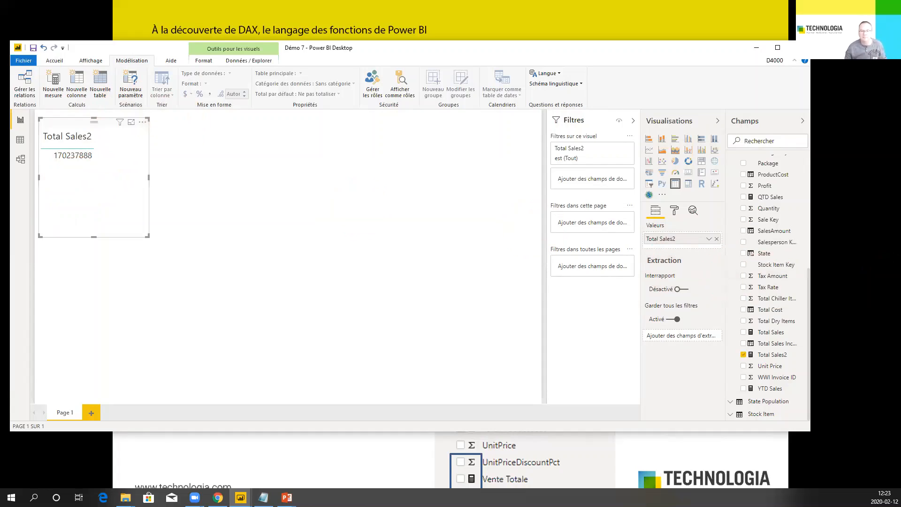
# Add the measure # Transactions = COUNTROWS ('Sale') to the Sale table, and return to the PowerPoint slide show.
pyautogui.hotkey('alt', 'Tab')
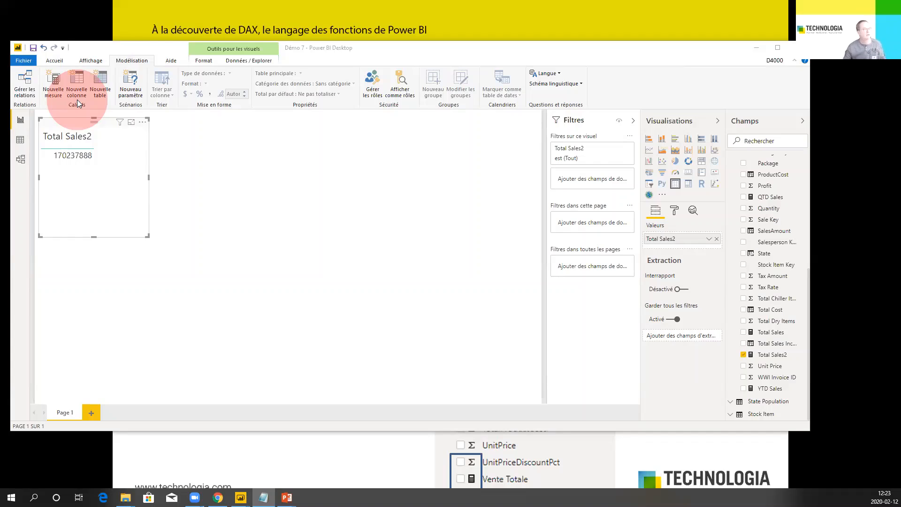
pyautogui.click(20, 139)
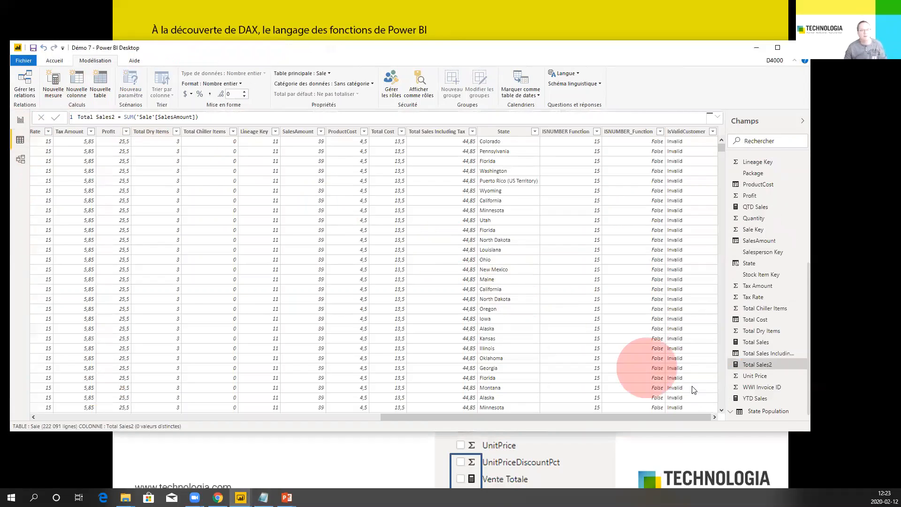
pyautogui.scroll(4, 746, 262)
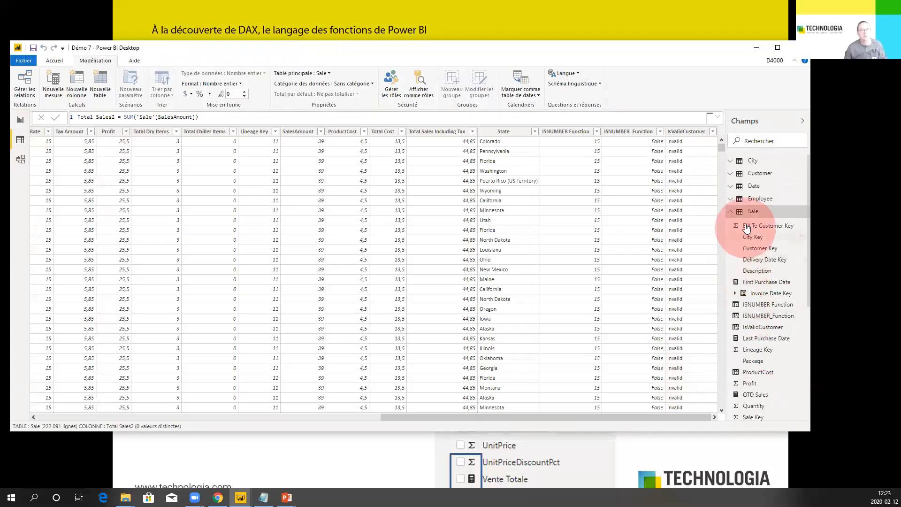
pyautogui.click(54, 78)
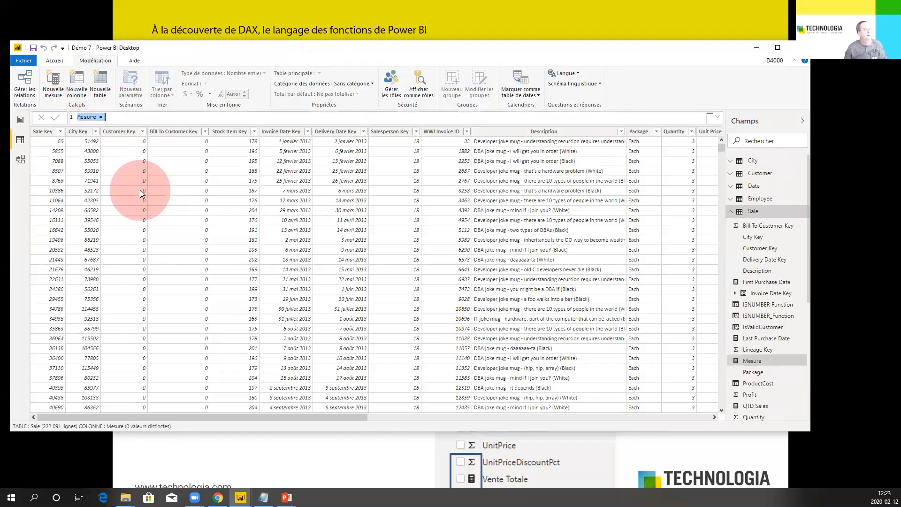
pyautogui.write("# Transactions = COUNTROWS ('Sale')")
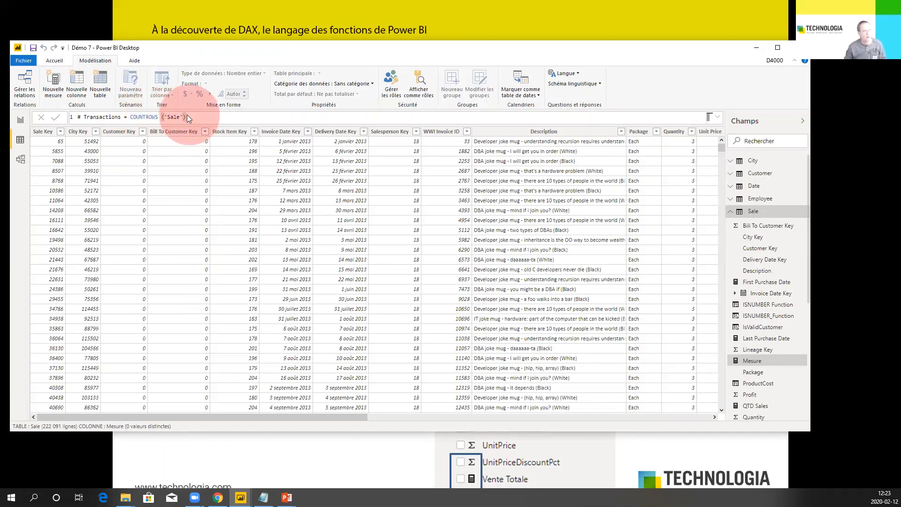
pyautogui.press('Return')
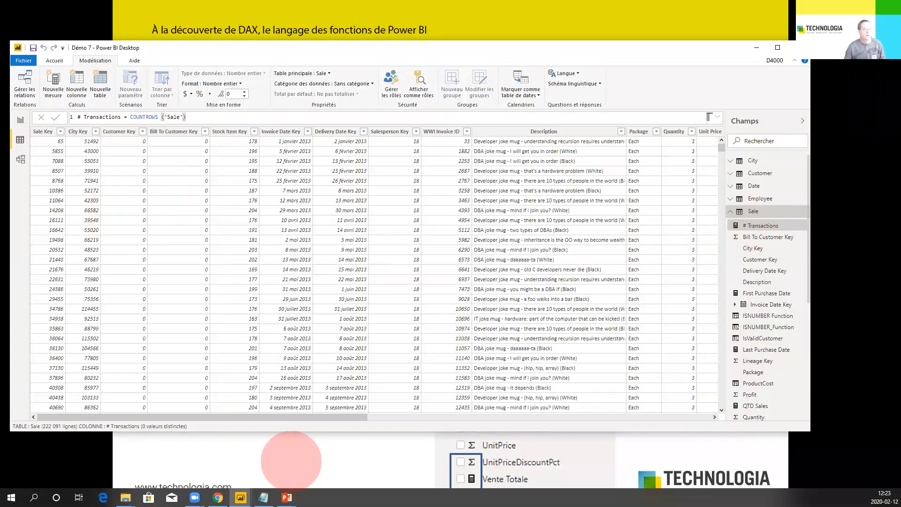
pyautogui.click(291, 457)
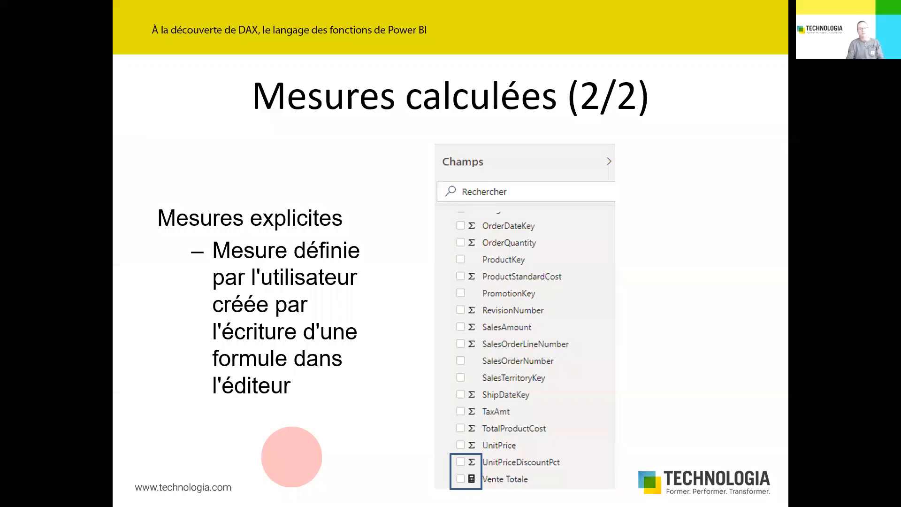
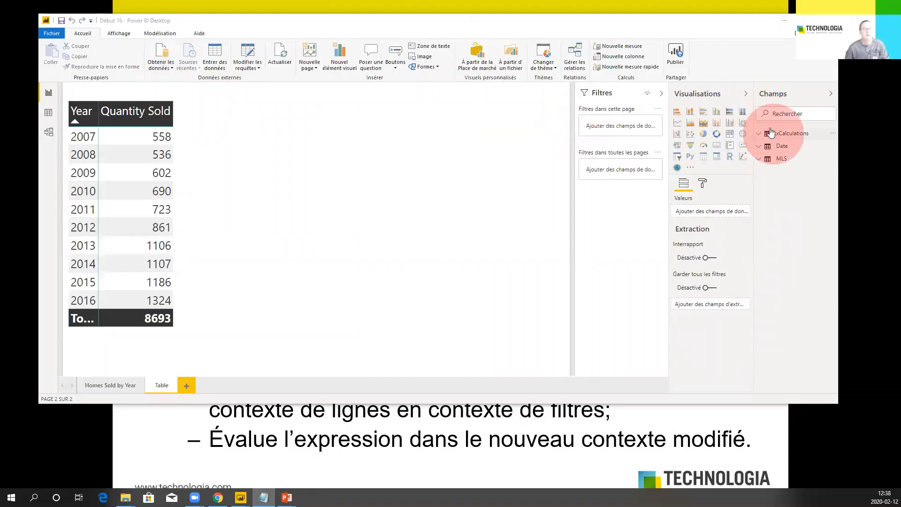
# Create a measure in the xCalculations table, paste the copied CALCULATE formula into it, and expand the formula editor.
pyautogui.rightClick(775, 136)
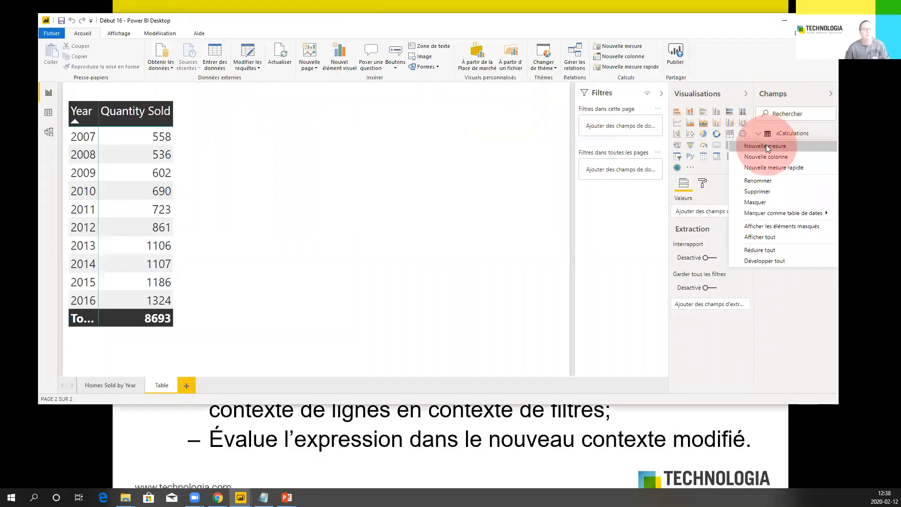
pyautogui.click(766, 146)
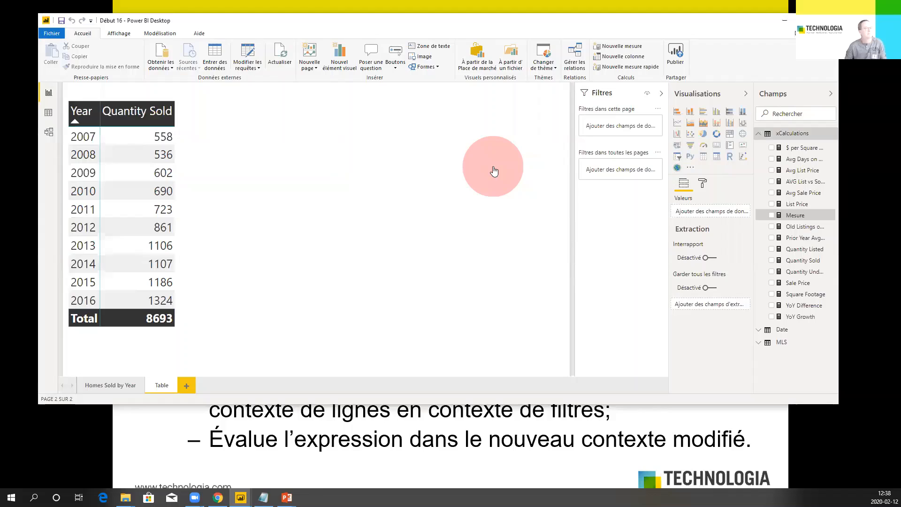
pyautogui.hotkey('ctrl', 'v')
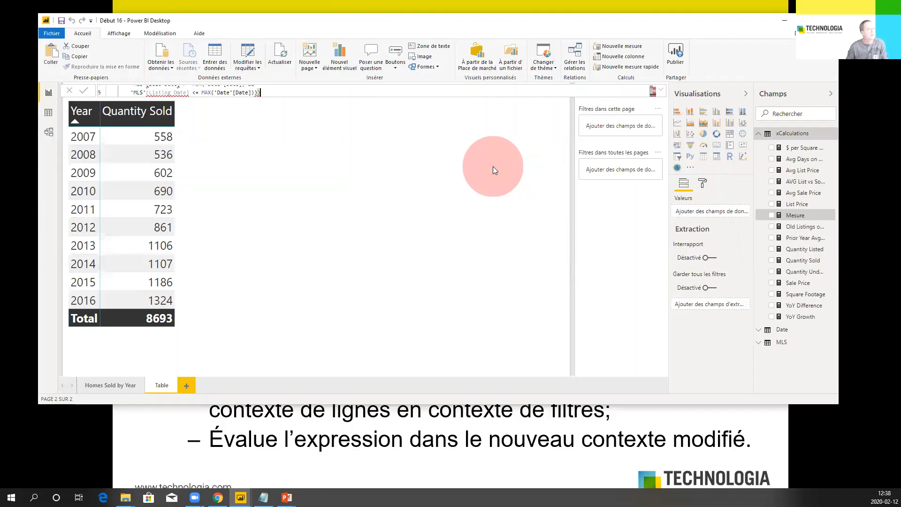
pyautogui.click(661, 93)
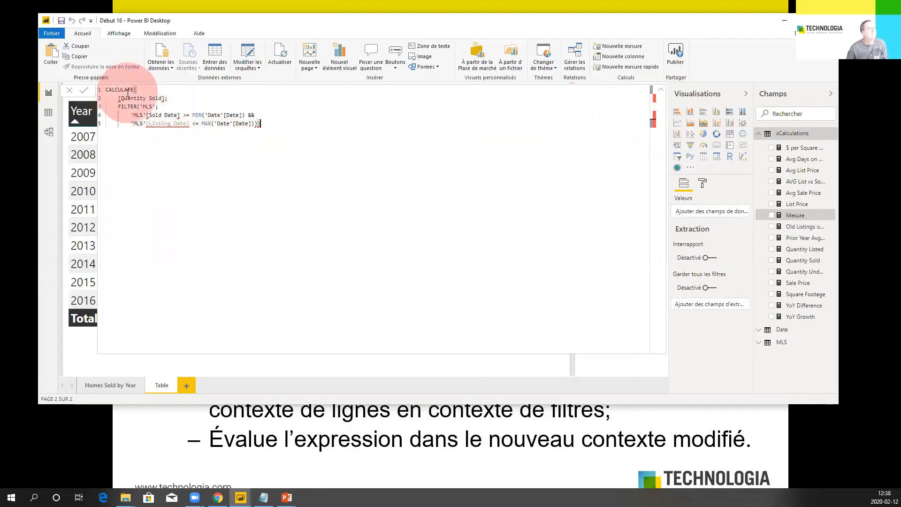
pyautogui.click(577, 153)
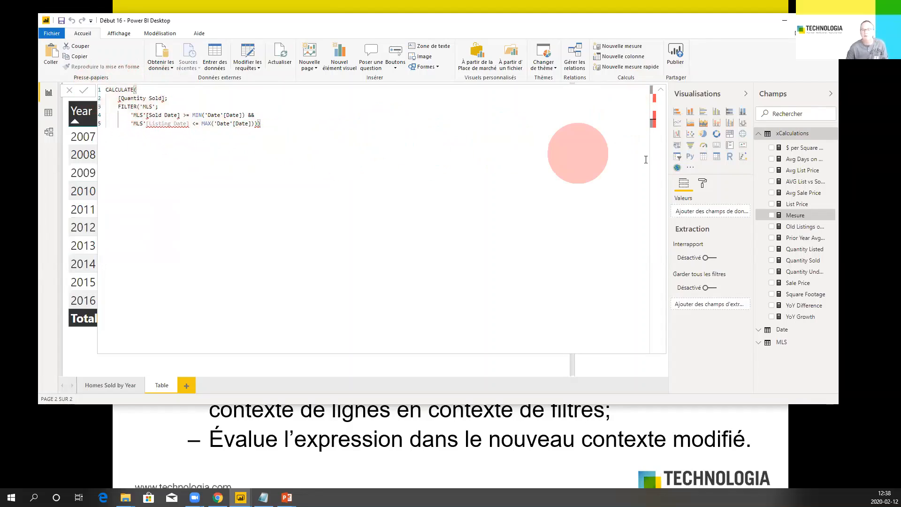
# Replace the pasted formula with Total Homes on Market = CALCULATE([Quantity Sold]; FILTER('MLS'; 'MLS'[Sold Date] >= MIN('Date'[Date]) && 'MLS'[Listing Date] <= MAX('Date'[Date]))).
pyautogui.hotkey('alt', 'Tab')
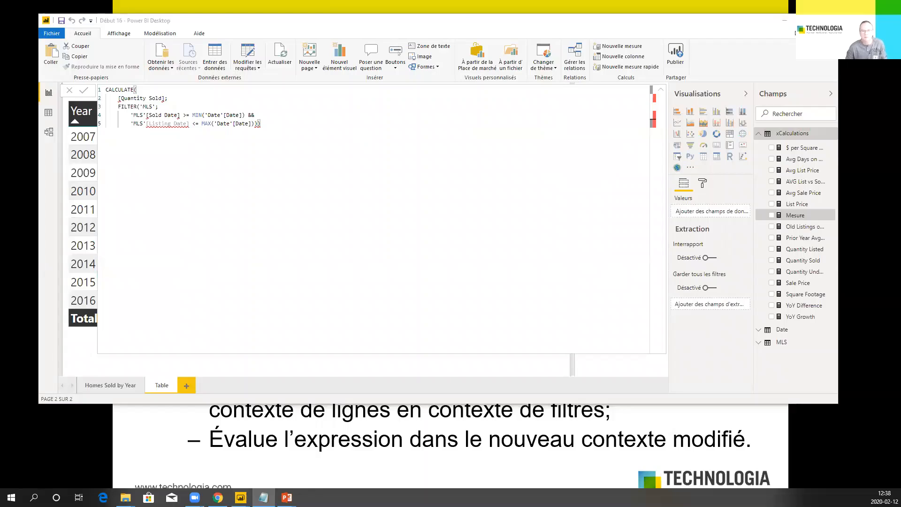
pyautogui.moveTo(277, 123); pyautogui.dragTo(78, 87)
pyautogui.click(79, 89)
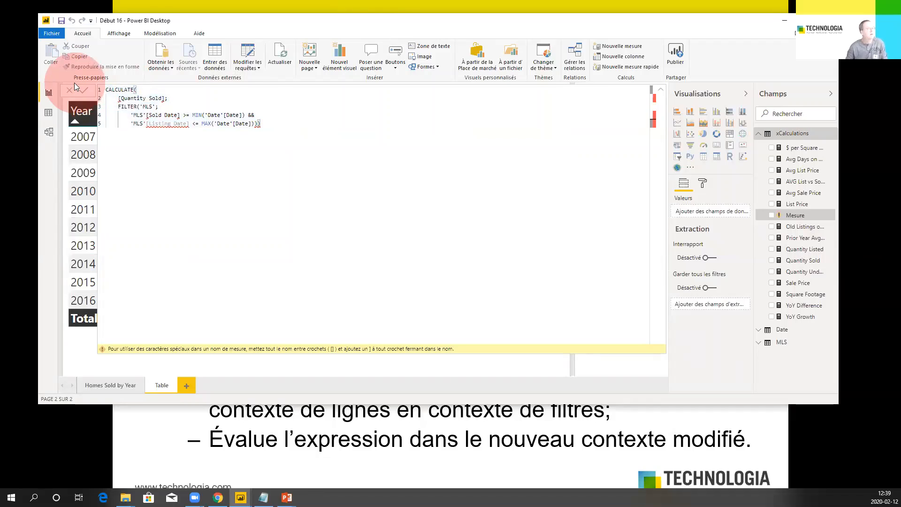
pyautogui.moveTo(263, 123); pyautogui.dragTo(102, 98)
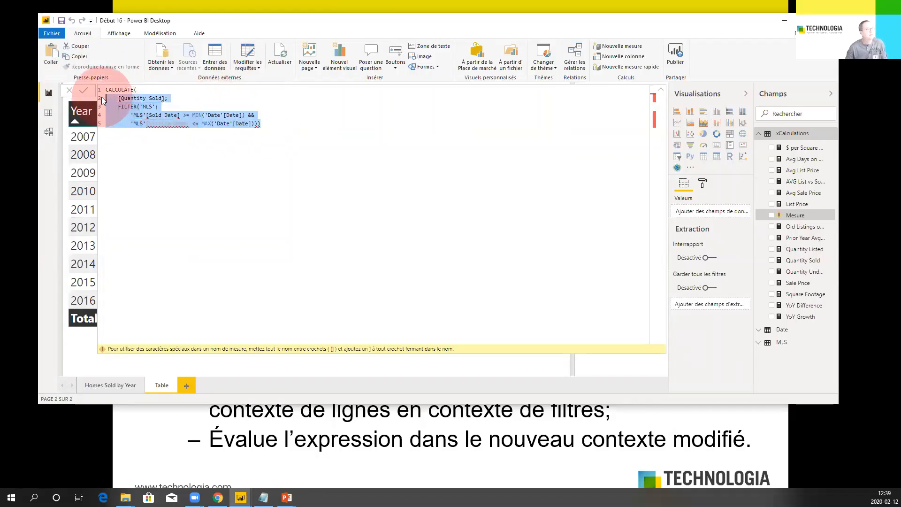
pyautogui.write("Total Homes on Market = CALCULATE(     [Quantity Sold];     FILTER('MLS';         'MLS'[Sold Date] >= MIN('Date'[Date]) &&         'MLS'[Listing Date] <= MAX('Date'[Date])))")
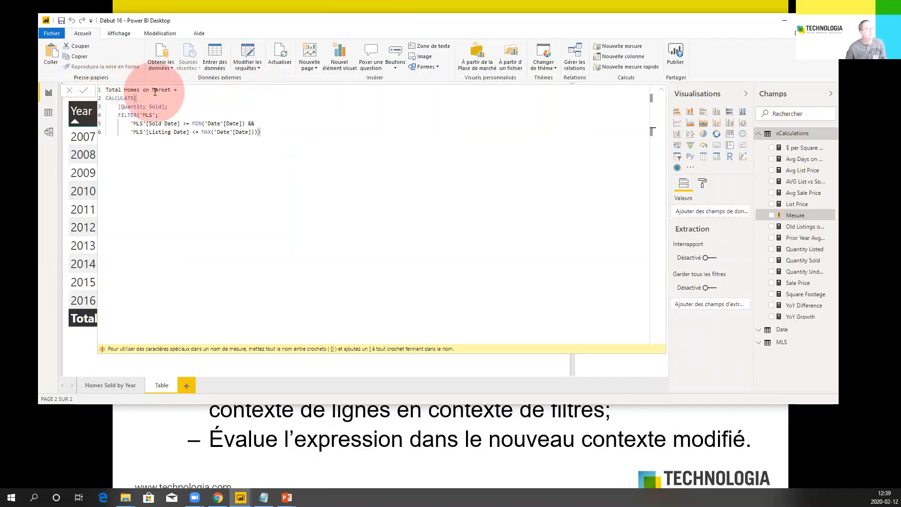
# Examine the CALCULATE function, the FILTER function and its 'MLS' table argument in the formula, and collapse the formula editor.
pyautogui.doubleClick(121, 98)
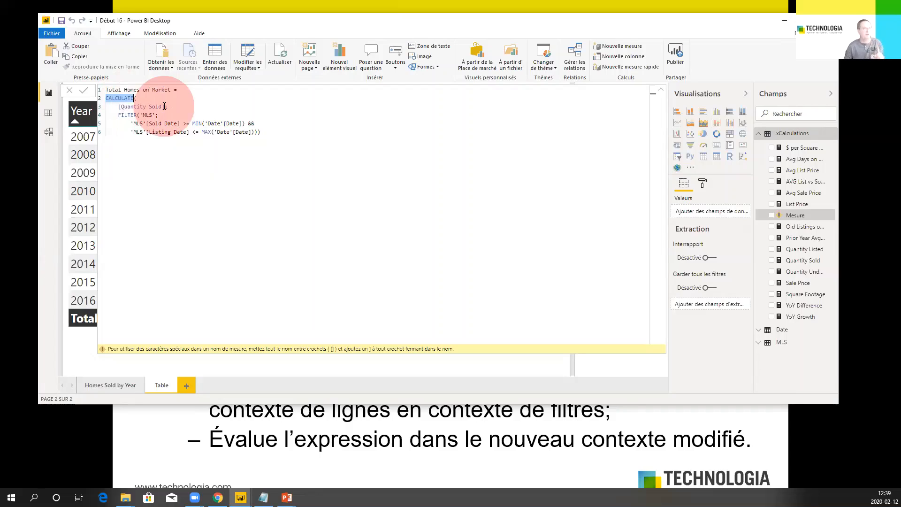
pyautogui.doubleClick(121, 116)
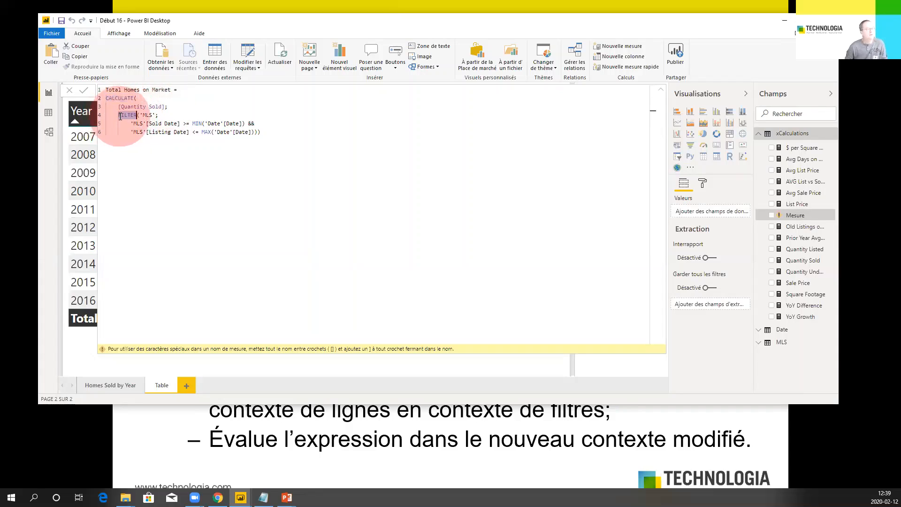
pyautogui.click(157, 115)
pyautogui.moveTo(156, 115); pyautogui.dragTo(140, 115)
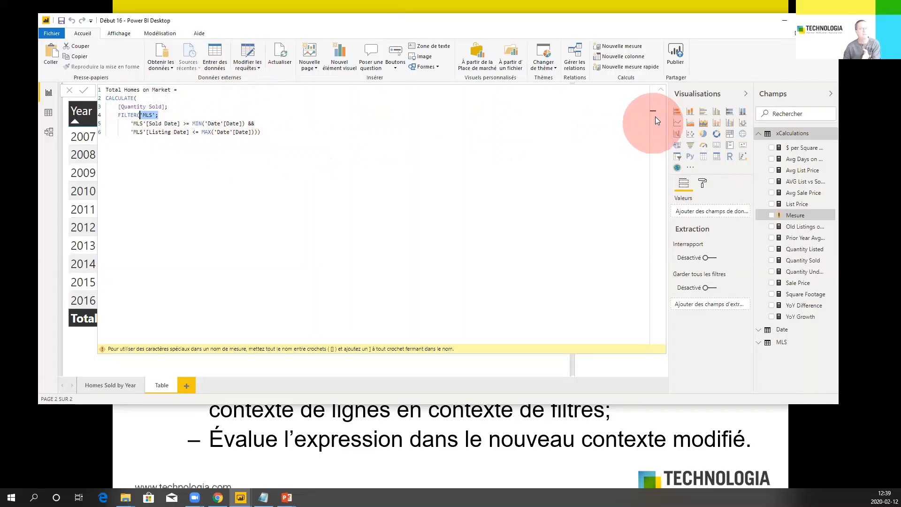
pyautogui.click(661, 93)
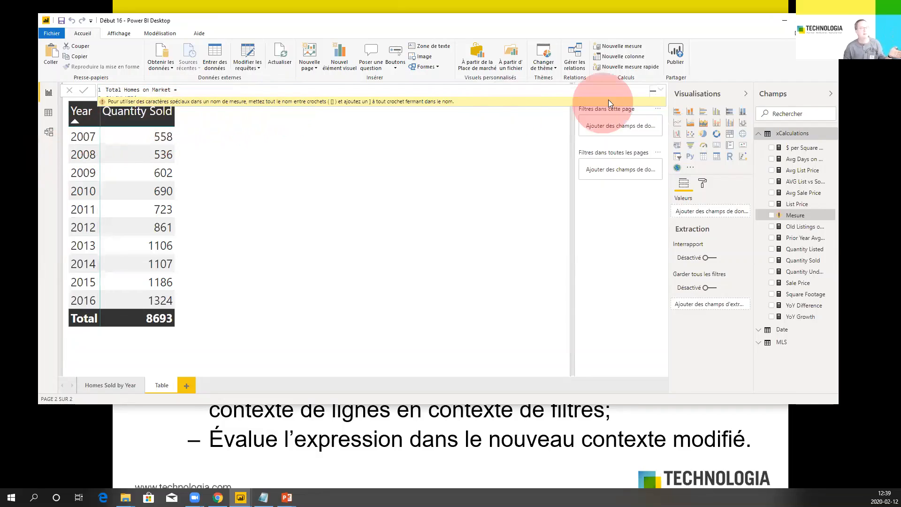
# Review the Listing Date condition and the FILTER arguments in the expanded Total Homes on Market formula, and commit the measure.
pyautogui.click(661, 90)
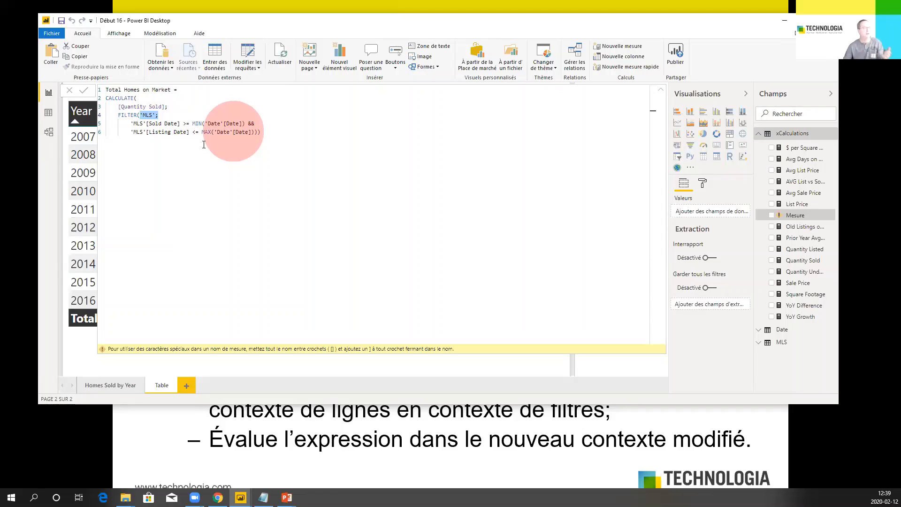
pyautogui.moveTo(144, 132); pyautogui.dragTo(186, 133)
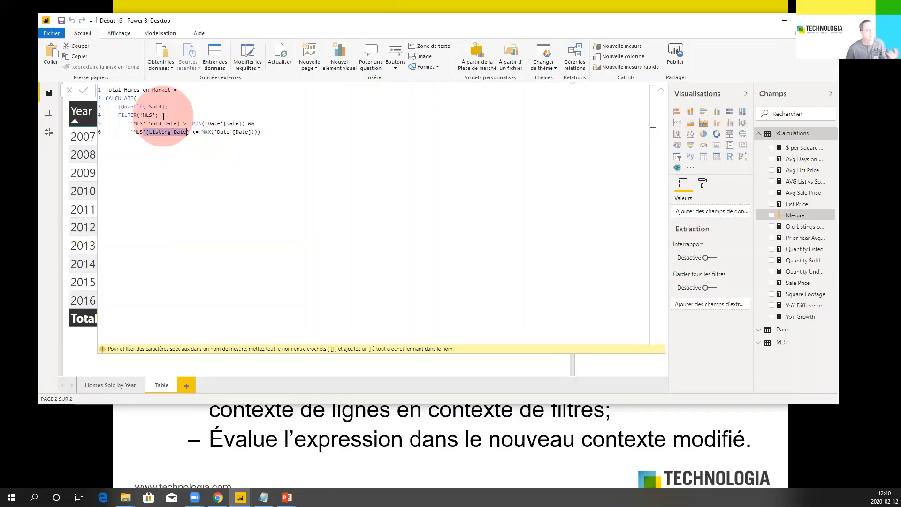
pyautogui.click(164, 115)
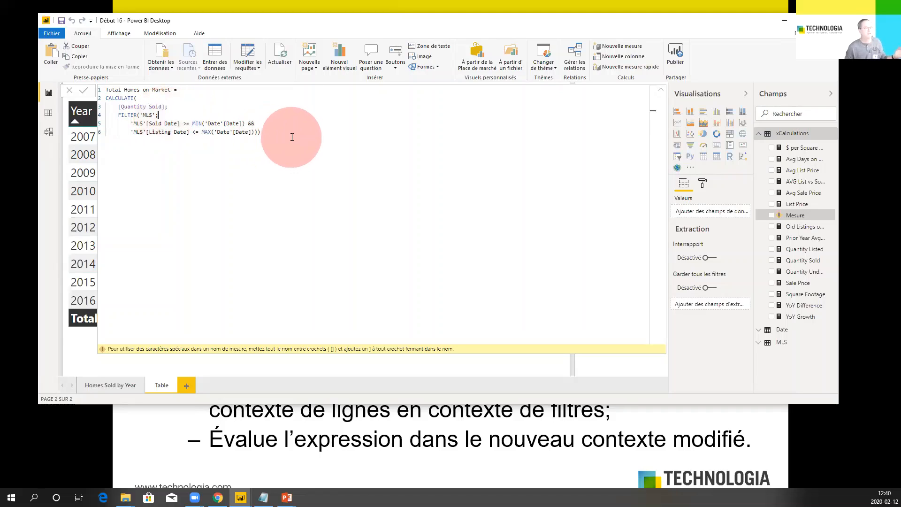
pyautogui.click(291, 135)
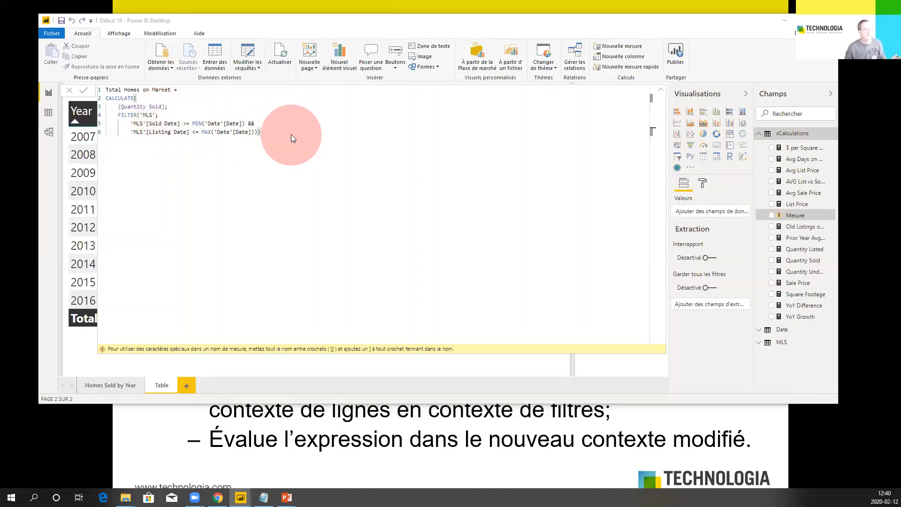
pyautogui.press('Return')
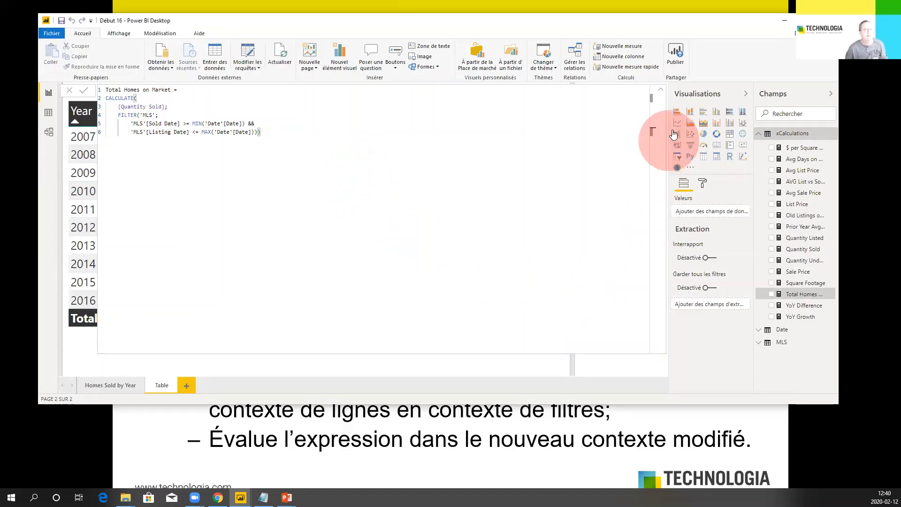
# Select the Old Listings measure in xCalculations to collapse the formula editor, and narrow the Power BI Desktop window slightly.
pyautogui.click(803, 216)
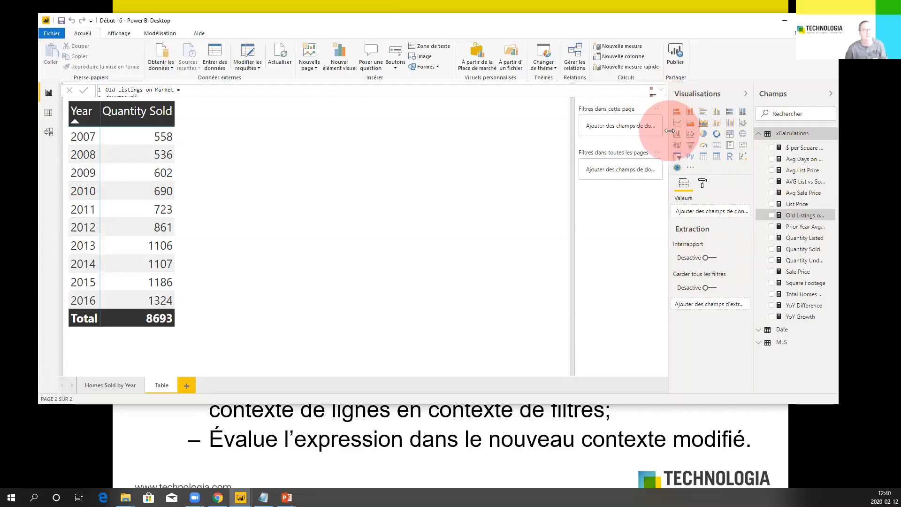
pyautogui.moveTo(670, 130); pyautogui.dragTo(644, 131)
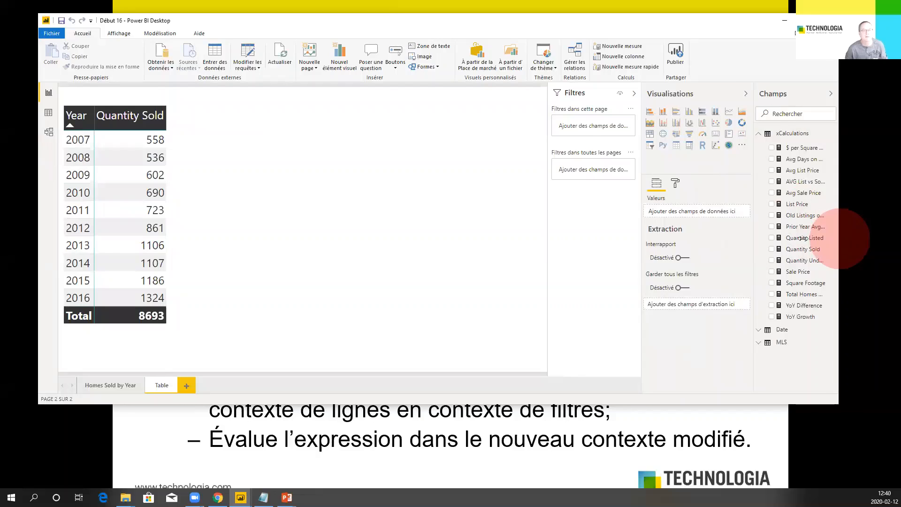
pyautogui.moveTo(839, 238); pyautogui.dragTo(803, 239)
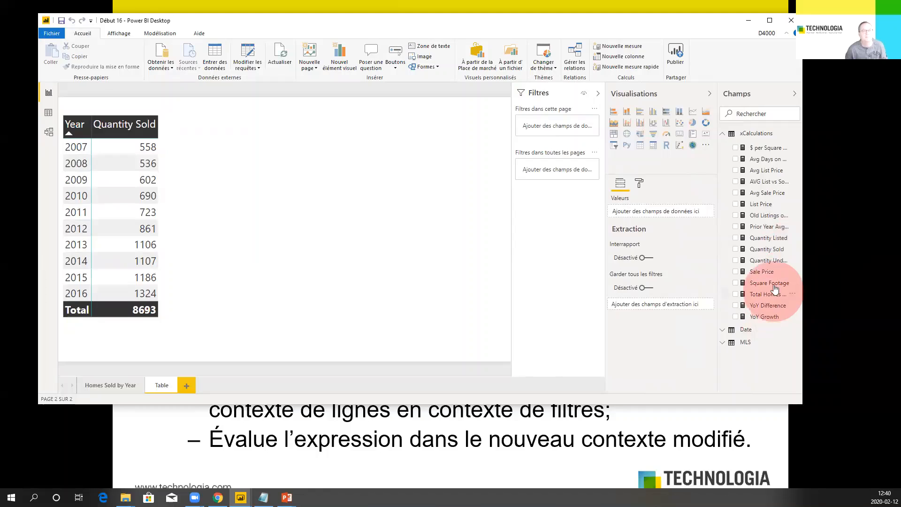
# Add the Total Homes on Market measure to the matrix that shows Quantity Sold by Year.
pyautogui.click(245, 112)
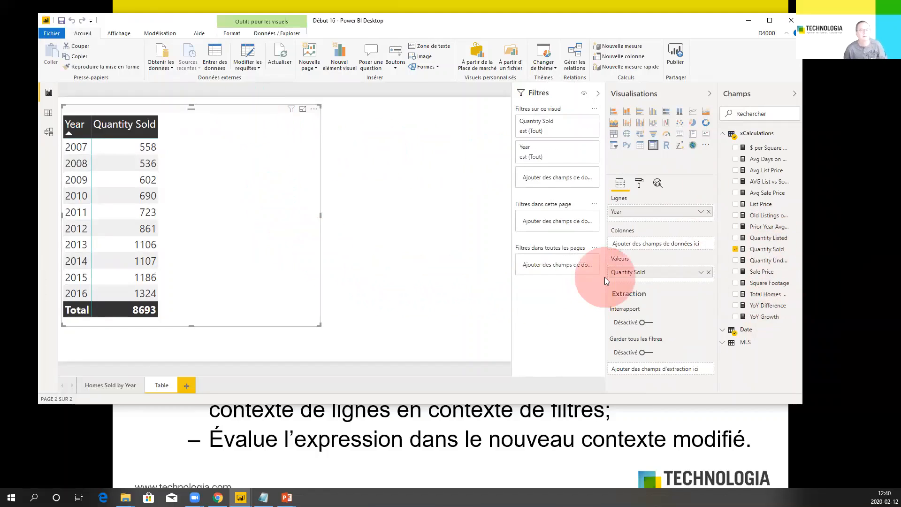
pyautogui.click(723, 329)
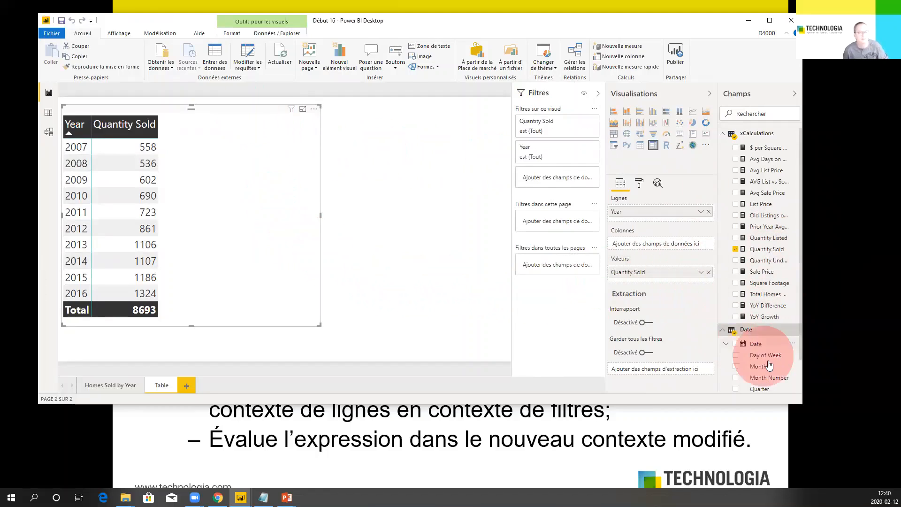
pyautogui.scroll(-1, 769, 368)
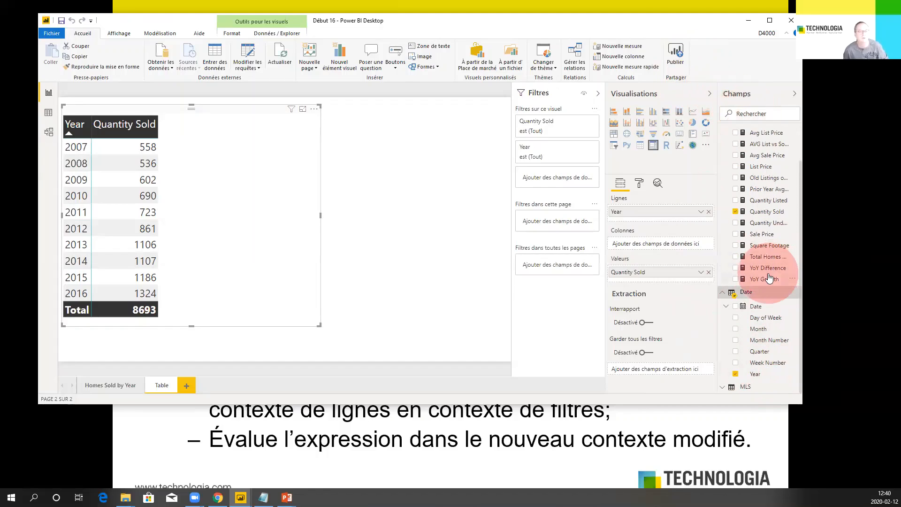
pyautogui.moveTo(766, 257); pyautogui.dragTo(254, 222)
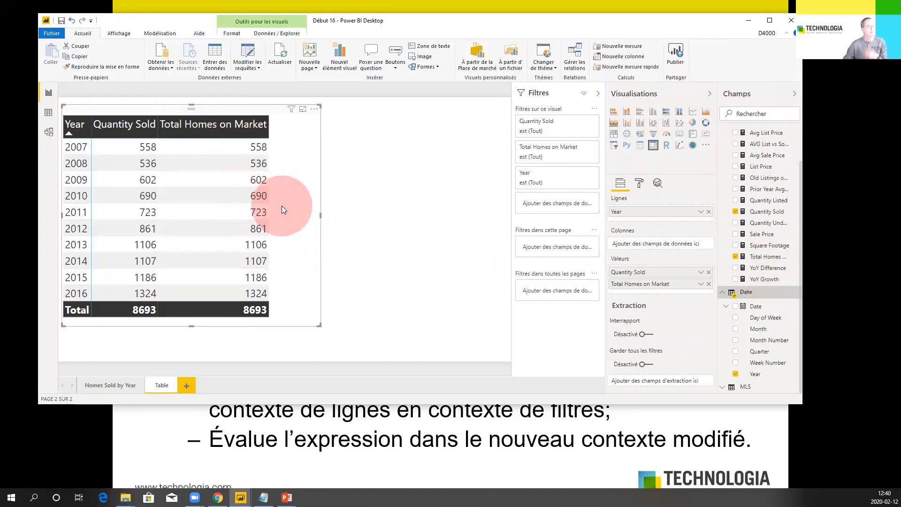
# Compare the Quantity Sold and Total Homes on Market values across the years in the matrix.
pyautogui.click(203, 173)
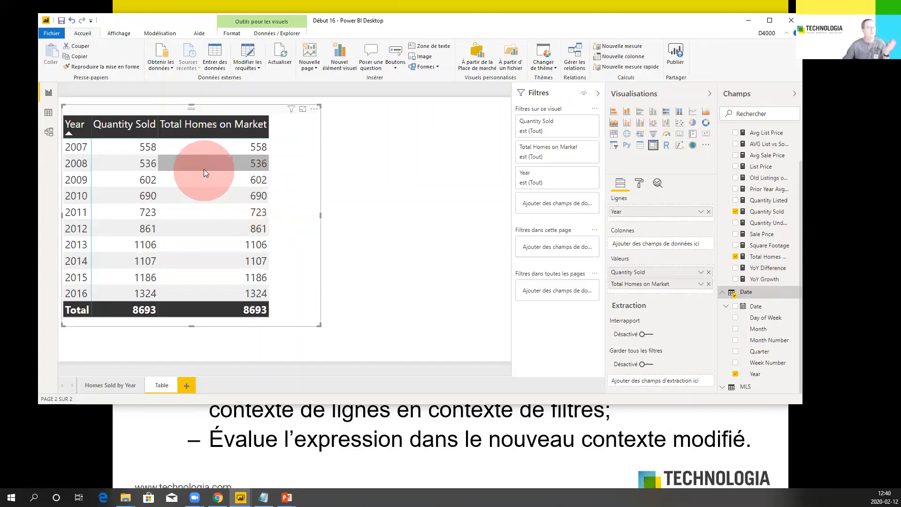
pyautogui.click(170, 149)
pyautogui.click(218, 248)
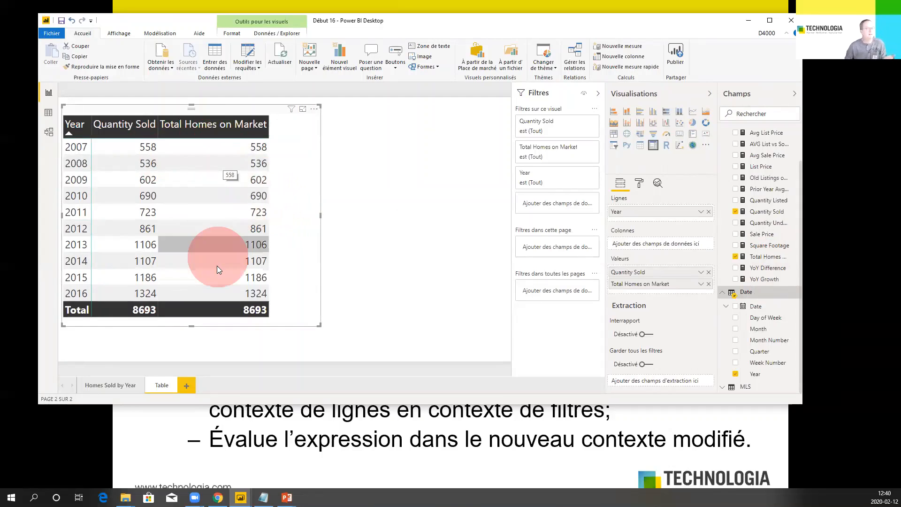
pyautogui.click(221, 196)
pyautogui.click(220, 241)
pyautogui.click(148, 193)
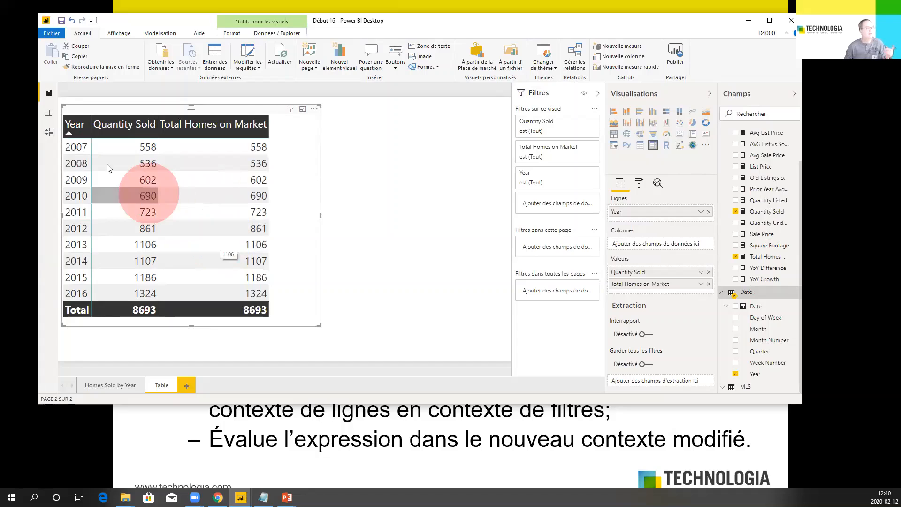
# Examine the relationships between the Date and MLS tables in the model view, including the active one on Sold Date.
pyautogui.click(49, 132)
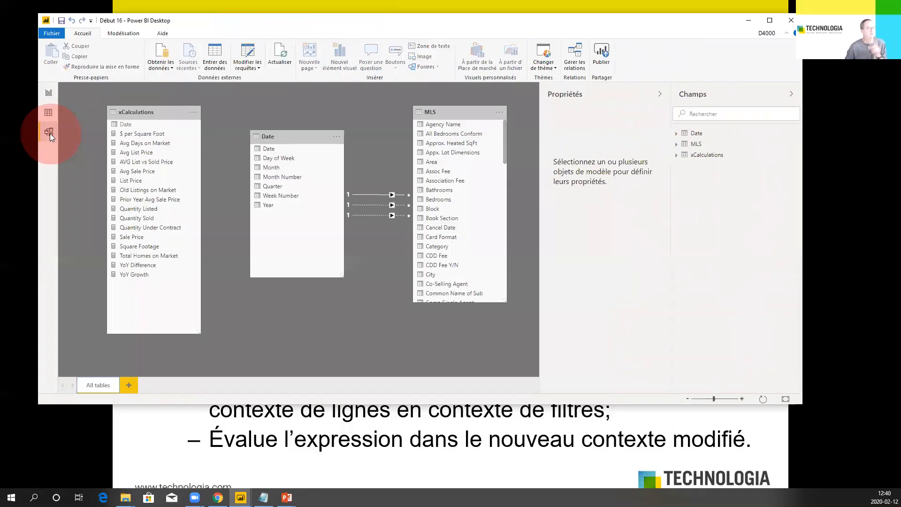
pyautogui.click(273, 208)
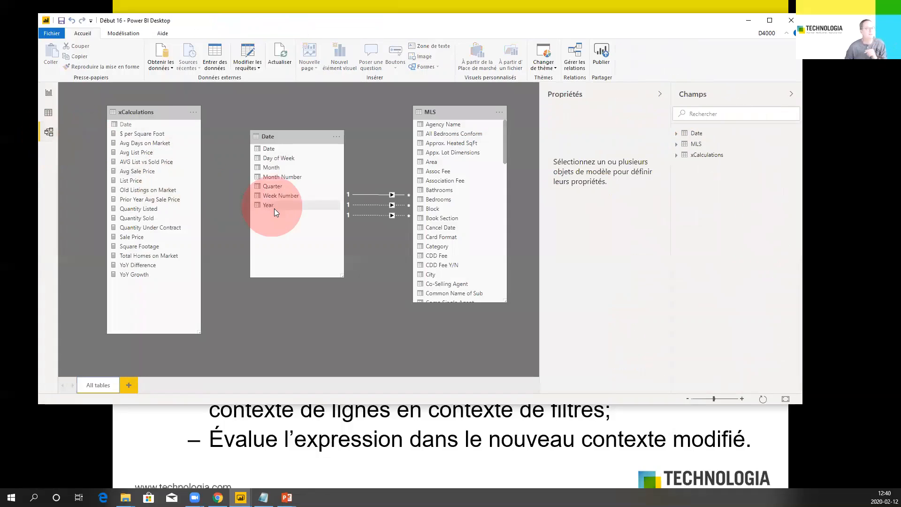
pyautogui.click(383, 194)
pyautogui.moveTo(503, 160); pyautogui.dragTo(509, 266)
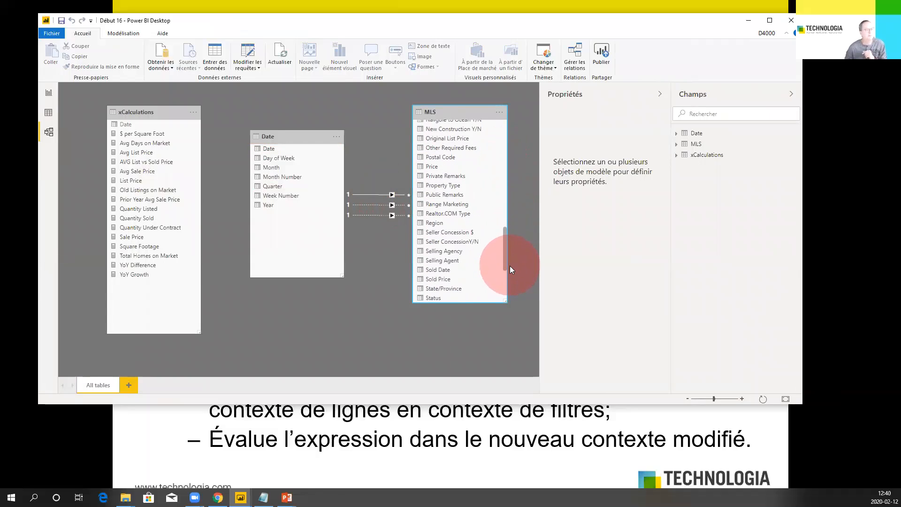
pyautogui.click(372, 193)
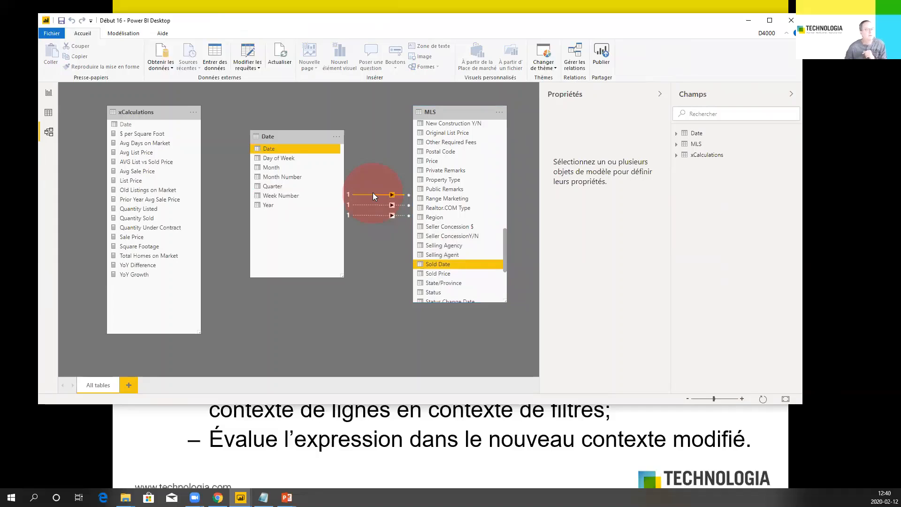
pyautogui.click(453, 266)
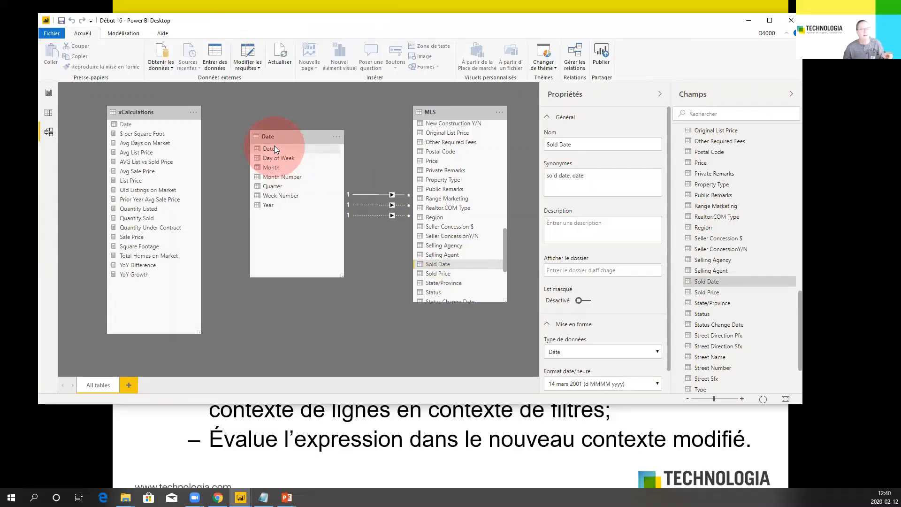
pyautogui.click(378, 205)
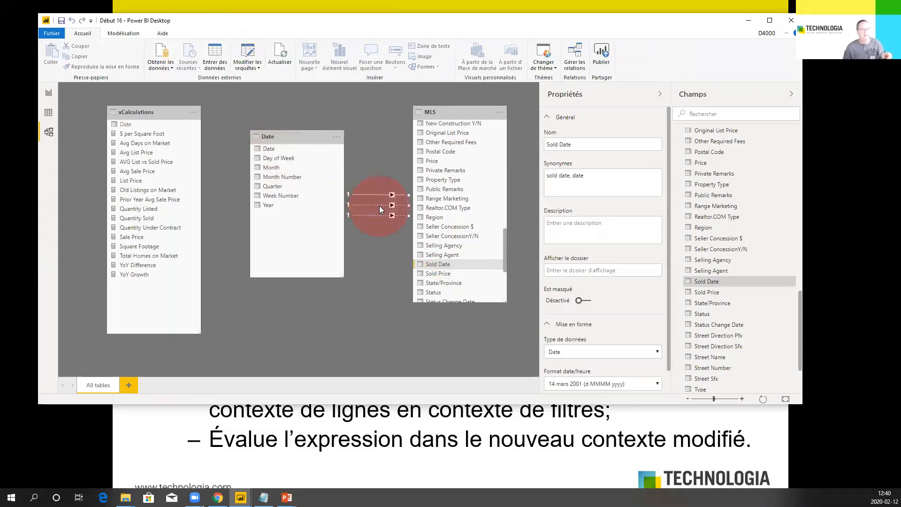
# Back in the report view, wrap the FILTER table argument of the Total Homes on Market measure in ALL, giving FILTER(all('MLS'); and commit the formula.
pyautogui.click(48, 93)
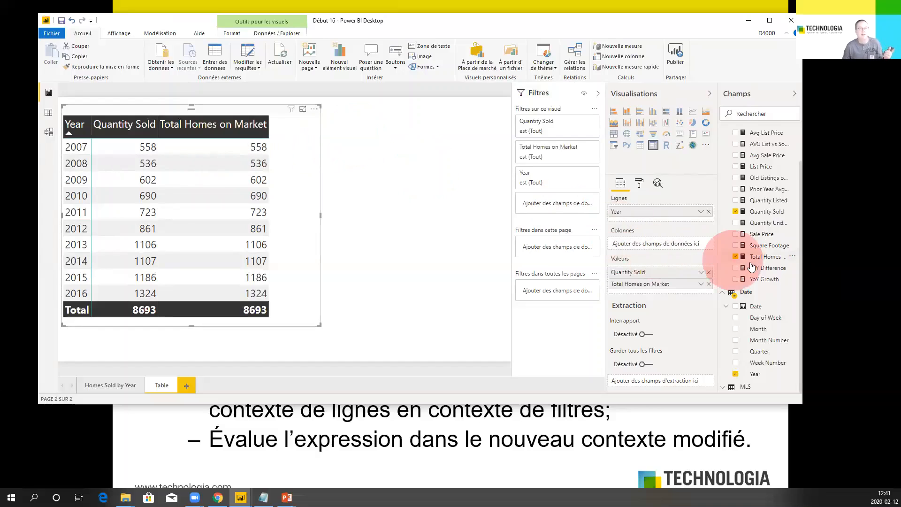
pyautogui.click(767, 260)
pyautogui.click(137, 115)
pyautogui.moveTo(156, 116); pyautogui.dragTo(139, 115)
pyautogui.click(185, 154)
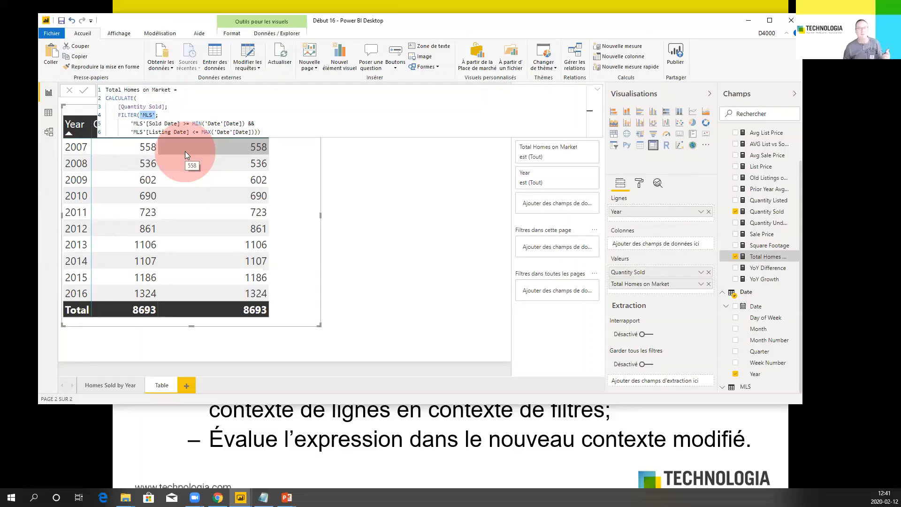
pyautogui.click(138, 114)
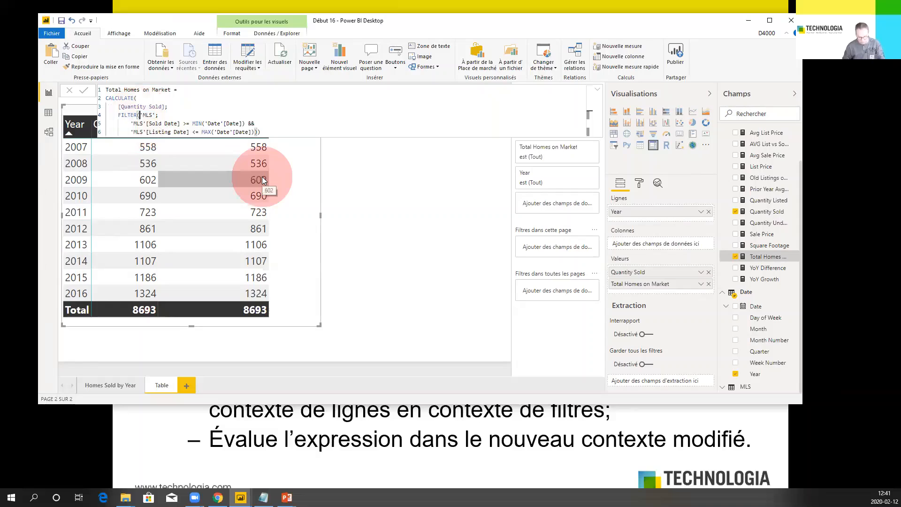
pyautogui.write('all')
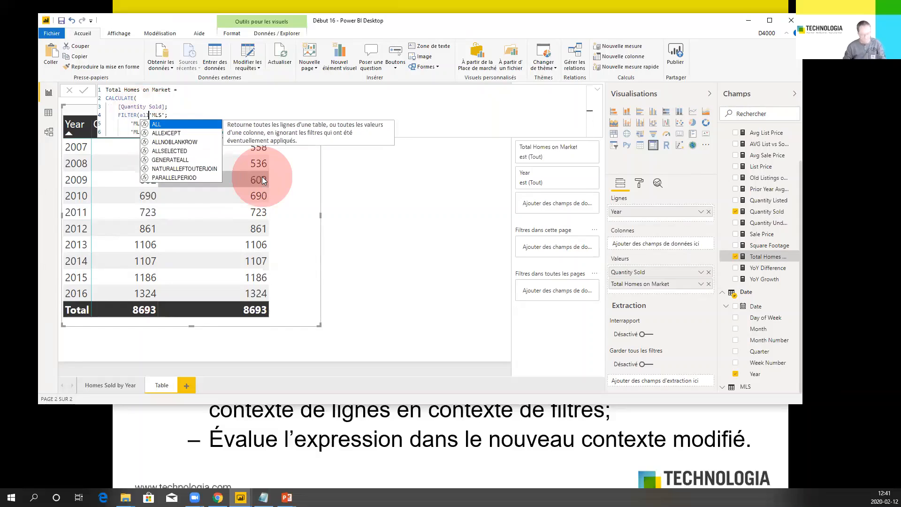
pyautogui.write('(')
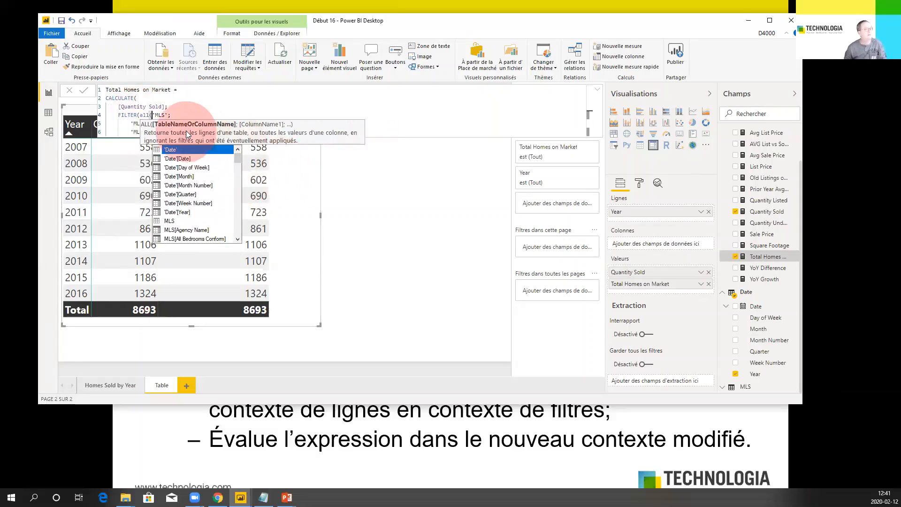
pyautogui.write("'MLS')")
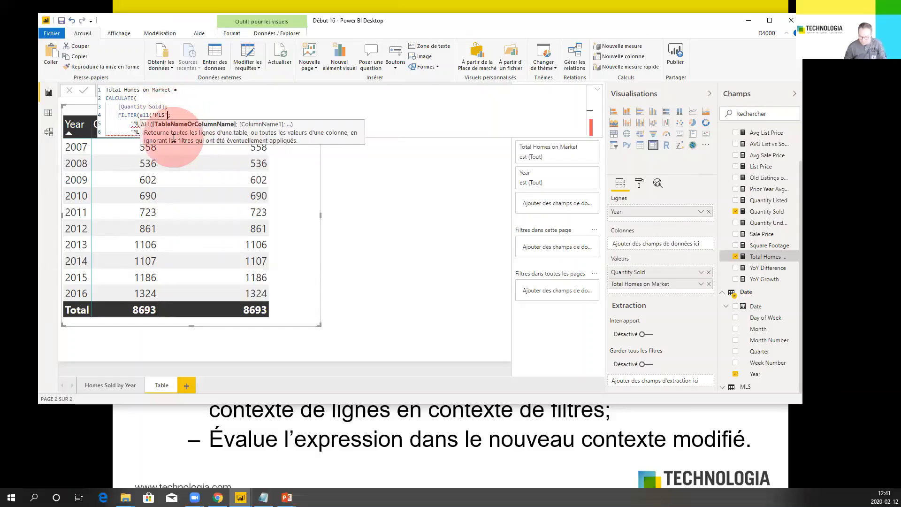
pyautogui.write(';')
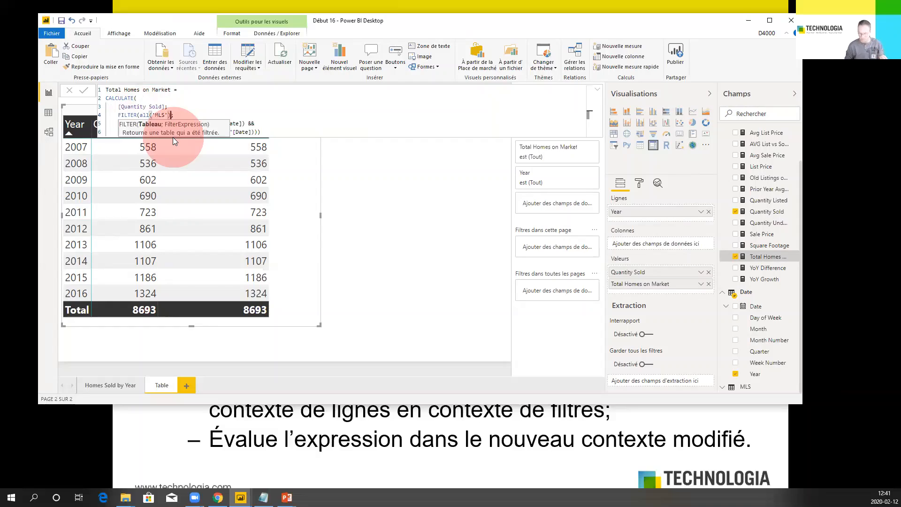
pyautogui.press('Return')
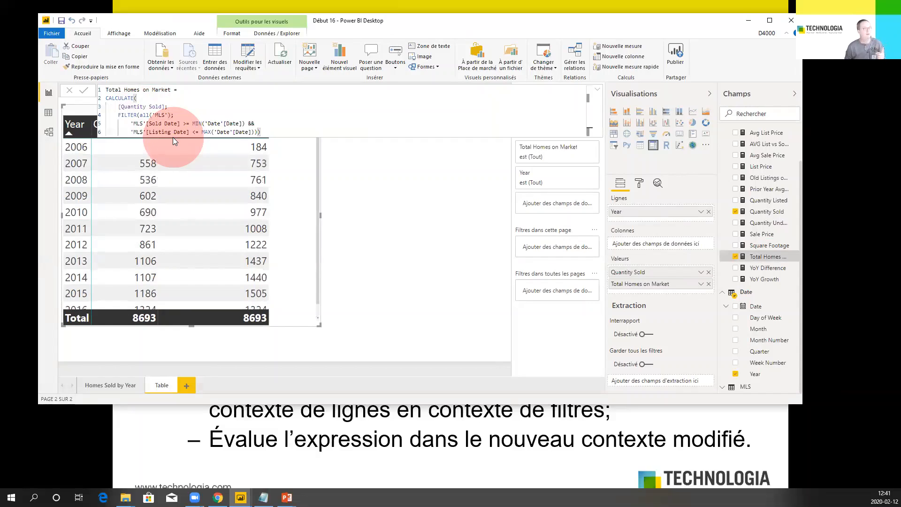
pyautogui.click(388, 202)
# Compare Quantity Sold with Total Homes on Market in the 2006 and 2007 rows of the matrix.
pyautogui.click(270, 202)
pyautogui.click(141, 164)
pyautogui.click(202, 161)
pyautogui.click(157, 163)
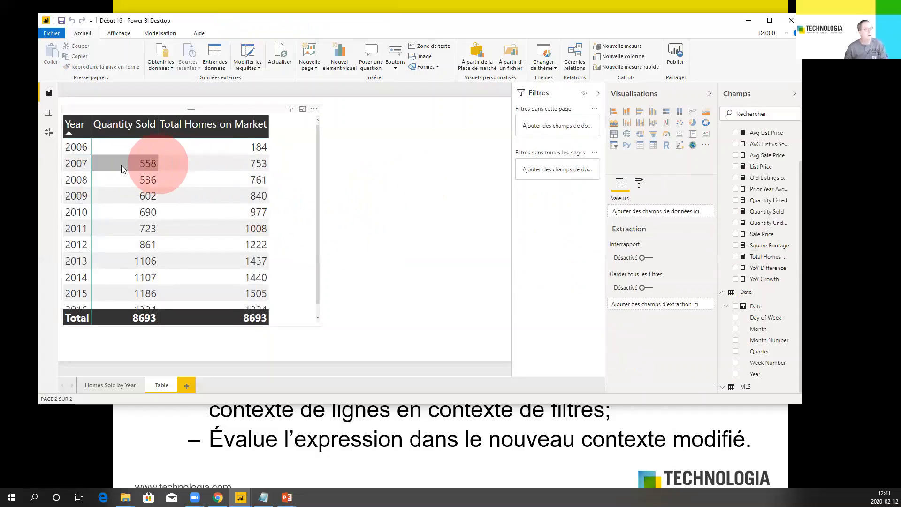
pyautogui.click(81, 162)
pyautogui.click(79, 148)
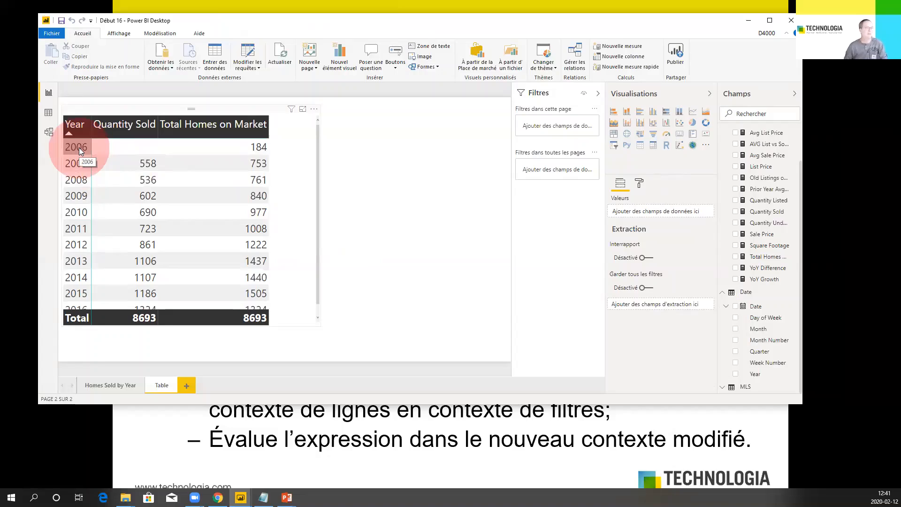
pyautogui.click(167, 147)
pyautogui.click(113, 163)
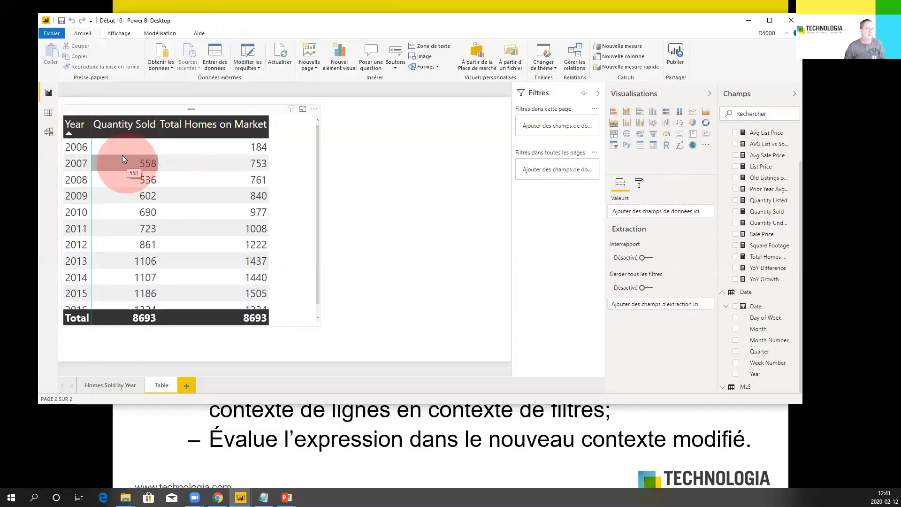
pyautogui.click(122, 147)
pyautogui.click(238, 146)
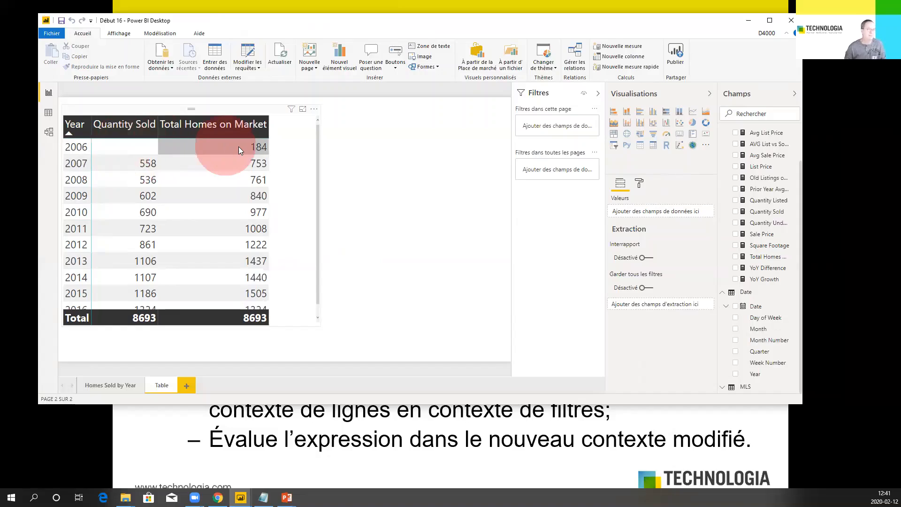
pyautogui.click(123, 165)
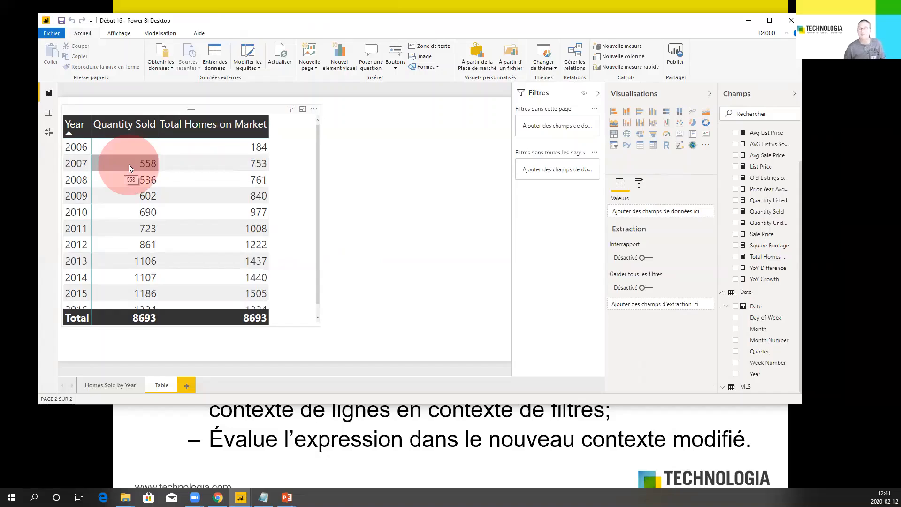
pyautogui.click(210, 166)
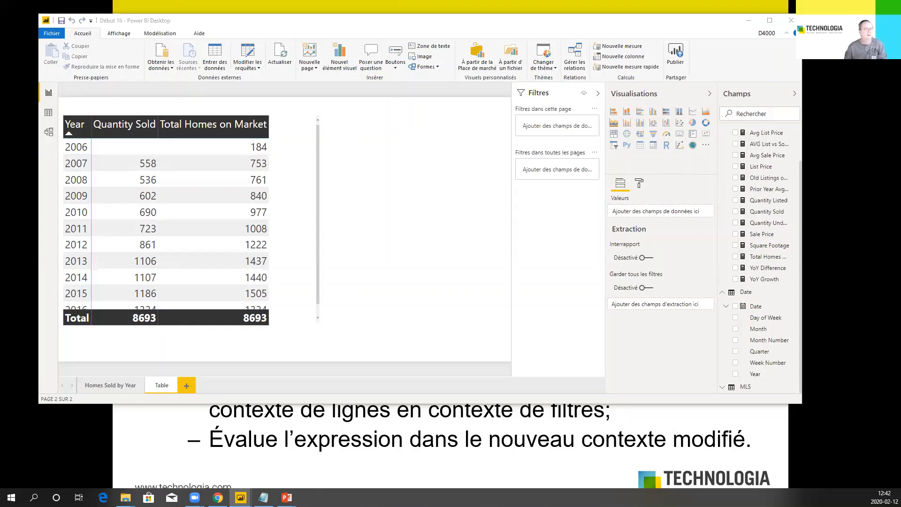
# In the Début 17 report, move the New Construction slicer closer to the matrix and alternate its filter between N and Y, ending on N.
pyautogui.moveTo(468, 23); pyautogui.dragTo(483, 32)
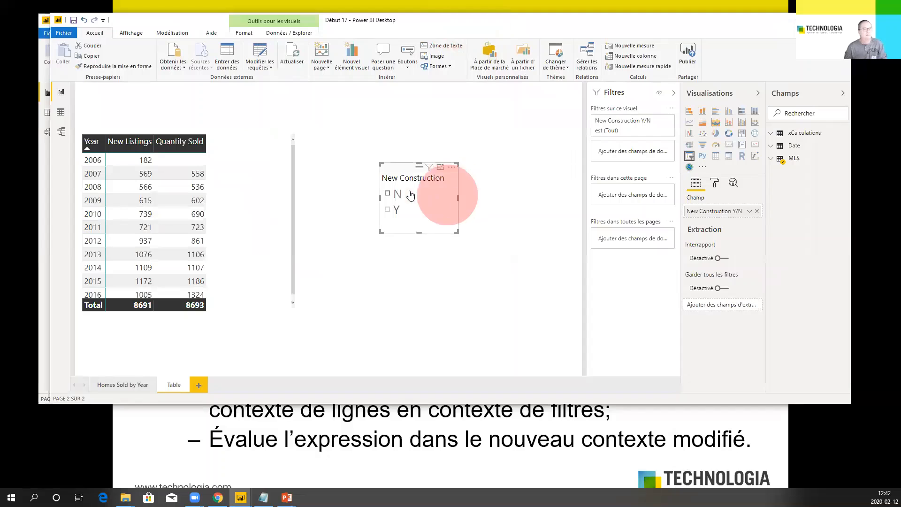
pyautogui.moveTo(397, 168); pyautogui.dragTo(367, 136)
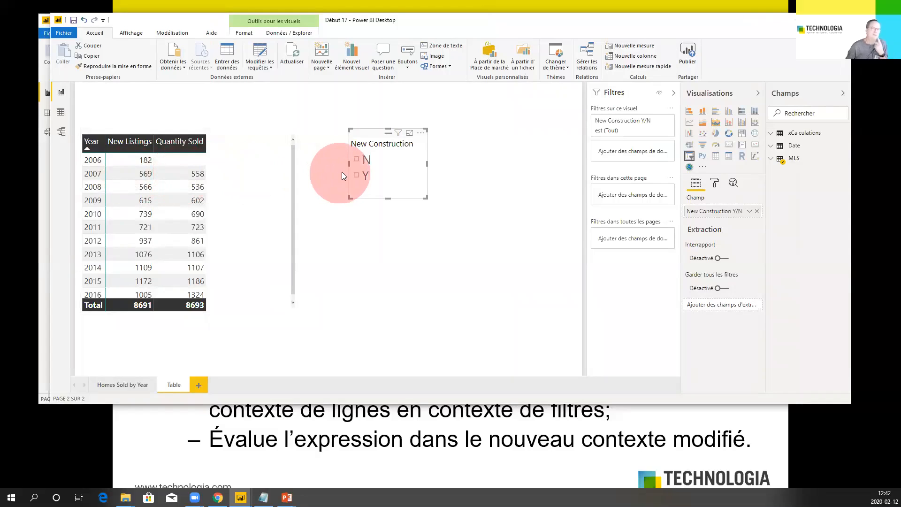
pyautogui.click(356, 160)
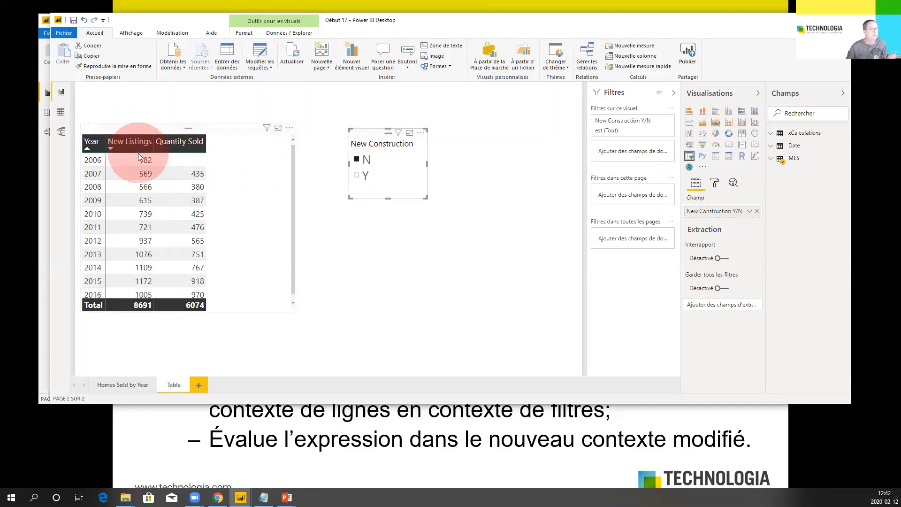
pyautogui.click(357, 175)
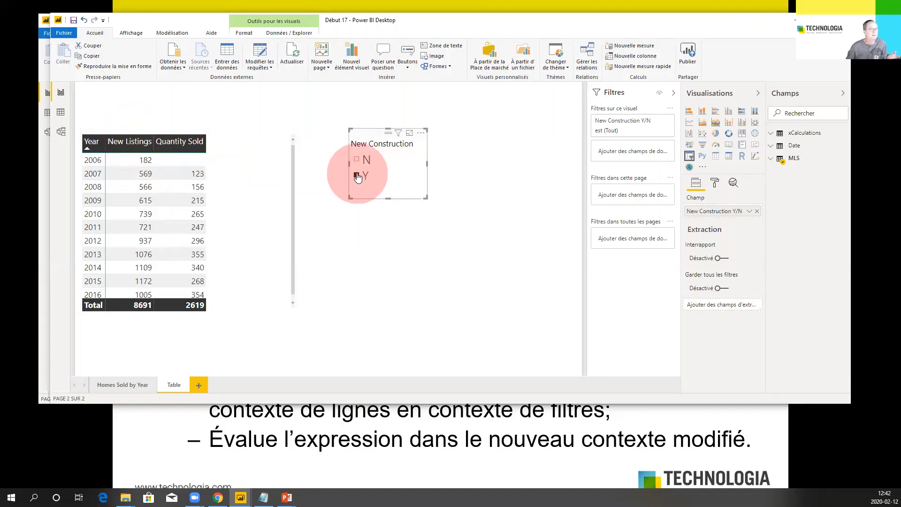
pyautogui.click(357, 160)
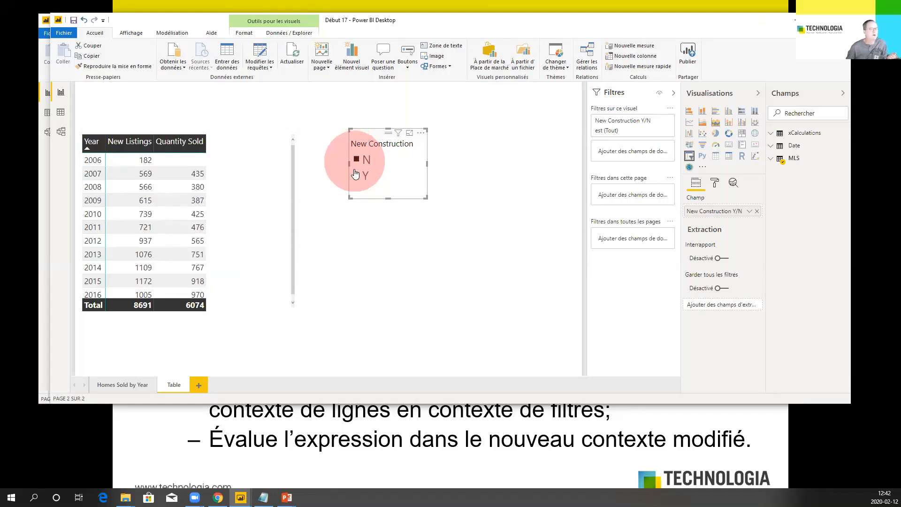
pyautogui.click(357, 178)
pyautogui.click(358, 161)
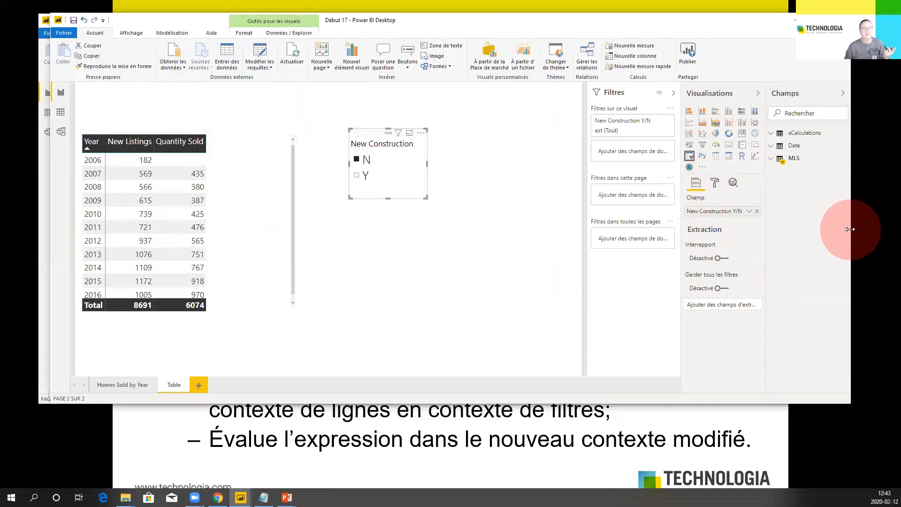
# Narrow the report window and set the page view to actual size (Taille réelle).
pyautogui.moveTo(850, 229); pyautogui.dragTo(763, 229)
pyautogui.click(129, 34)
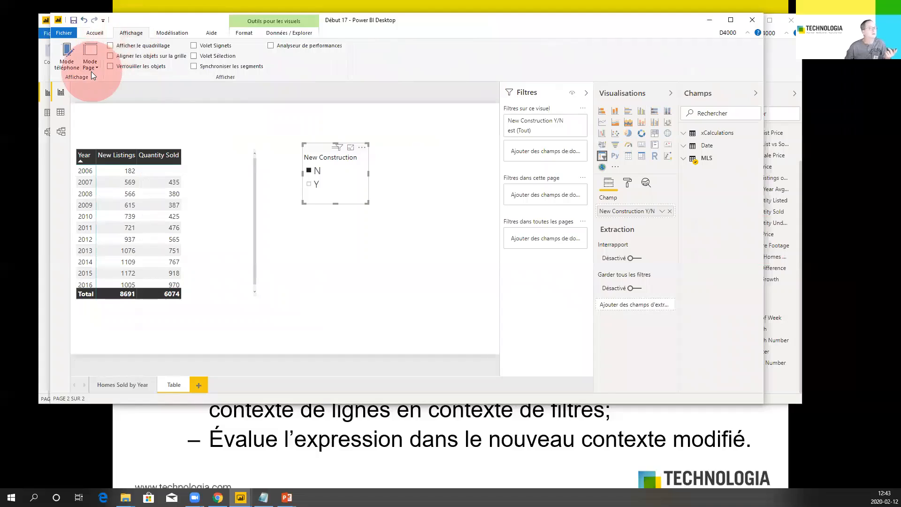
pyautogui.click(90, 66)
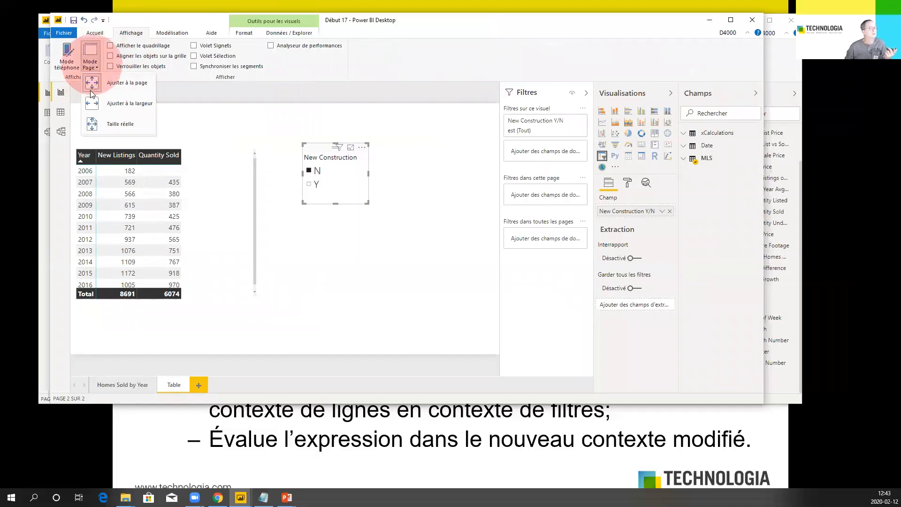
pyautogui.click(96, 123)
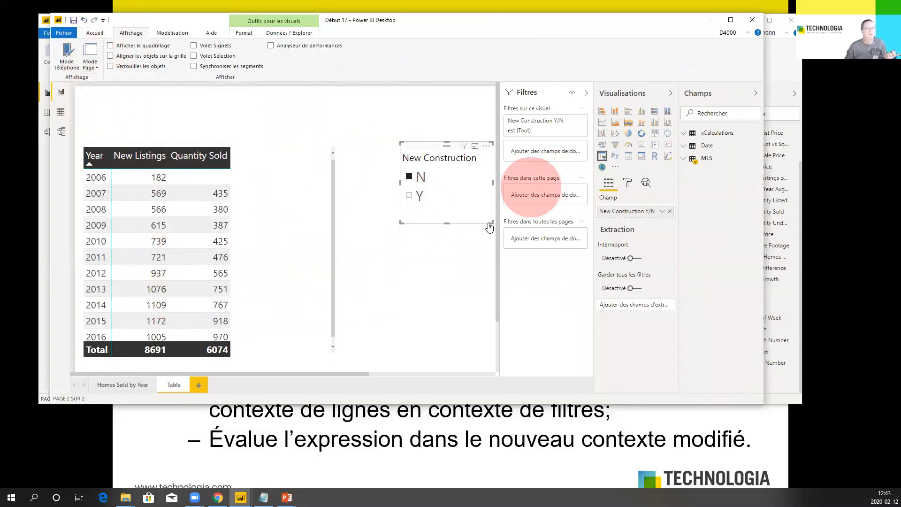
# Expand the MLS and xCalculations tables and examine the ALL function in the New Listings measure's formula.
pyautogui.click(689, 159)
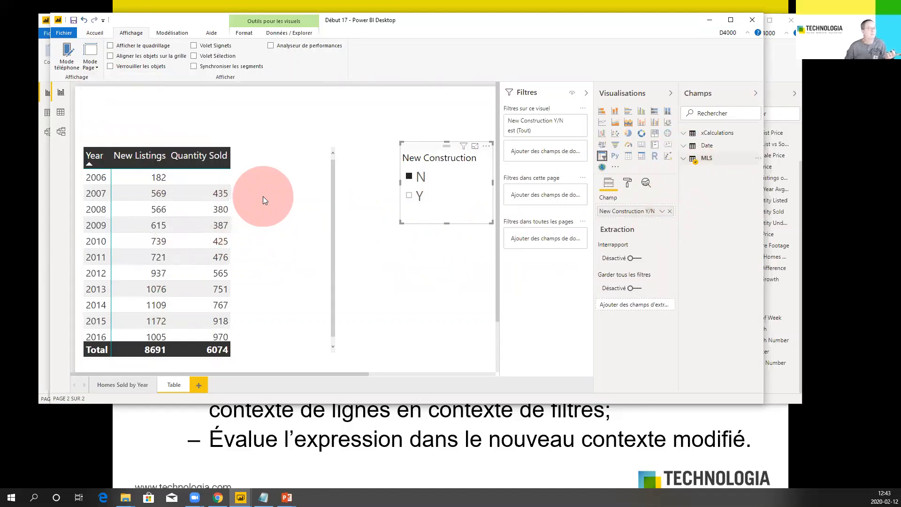
pyautogui.click(684, 132)
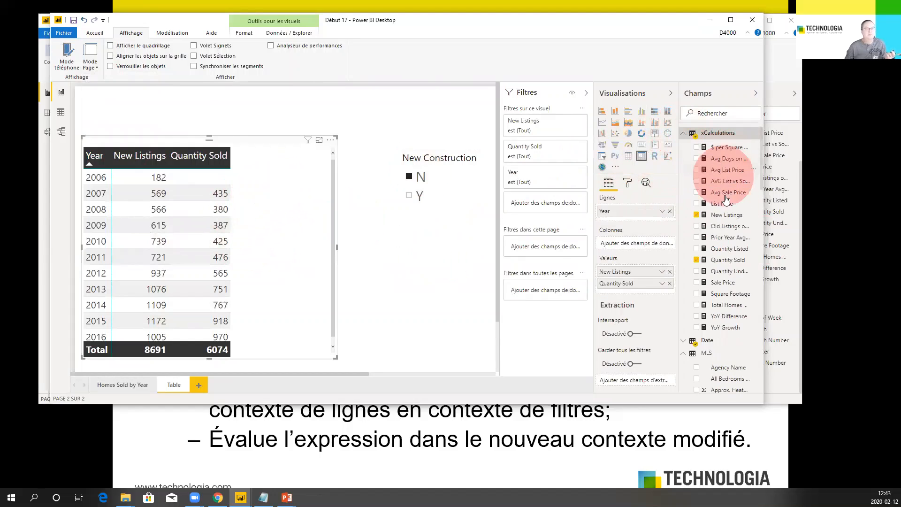
pyautogui.click(726, 215)
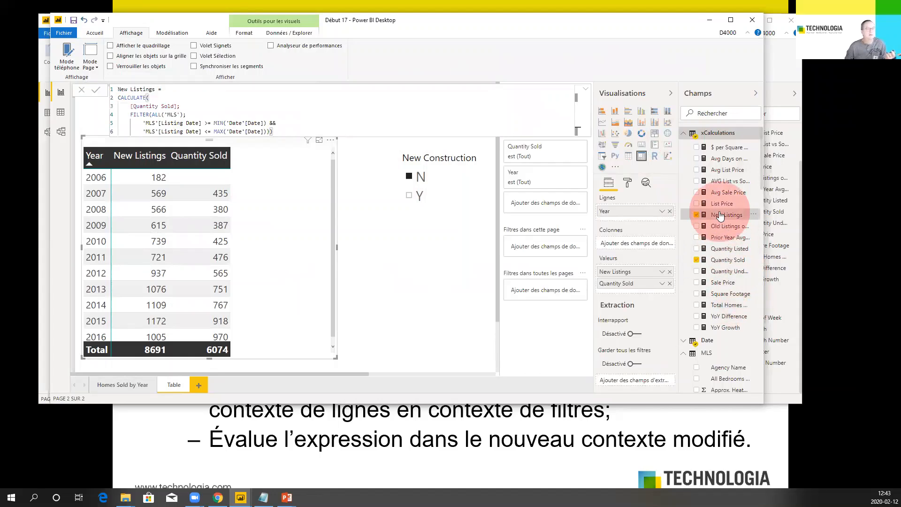
pyautogui.doubleClick(160, 115)
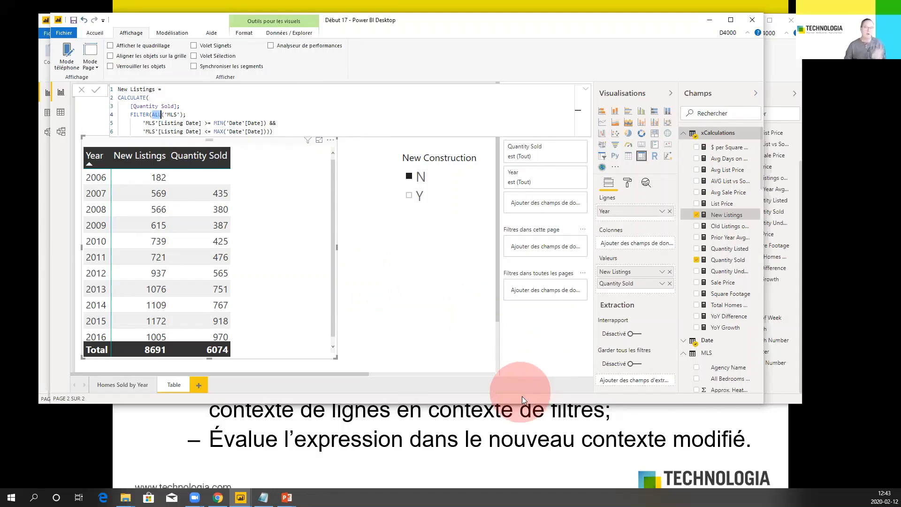
# Switch to the PowerPoint slideshow and advance to the ALLEXCEPT slide to read its syntax.
pyautogui.click(489, 448)
pyautogui.click(489, 448)
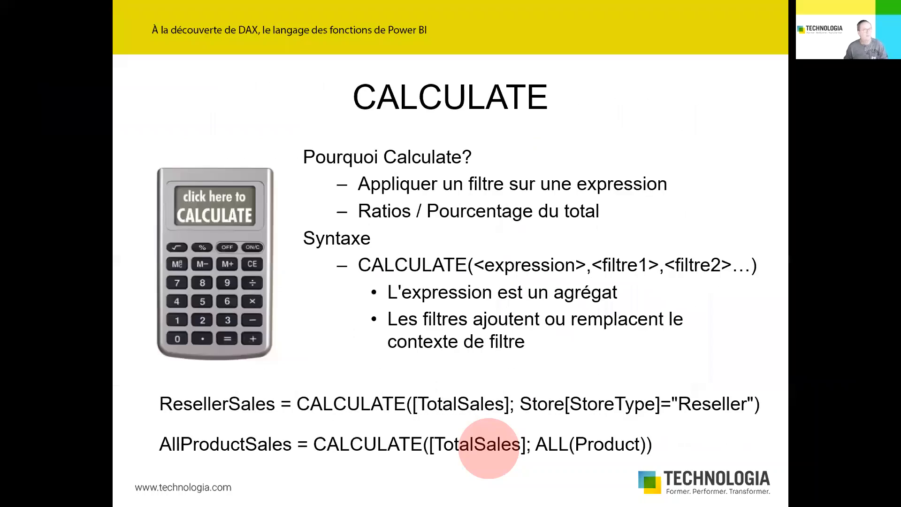
pyautogui.click(488, 448)
pyautogui.click(488, 448)
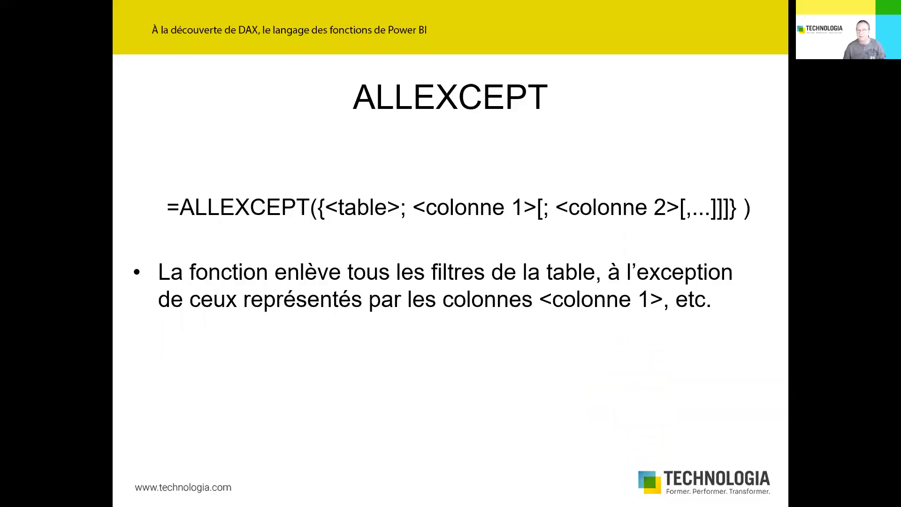
# In Power BI, add xCalculations measure New Listings on the Market (All Except)) = CALCULATE([Quantity Sold]; FILTER(ALLEXCEPT('MLS'; 'MLS'[New Construction Y/N]); 'MLS'[Listing Date] >= MIN('Date'[Date]) && 'MLS'[Listing Date] <= MAX('Date'[Date]))).
pyautogui.hotkey('alt', 'Tab')
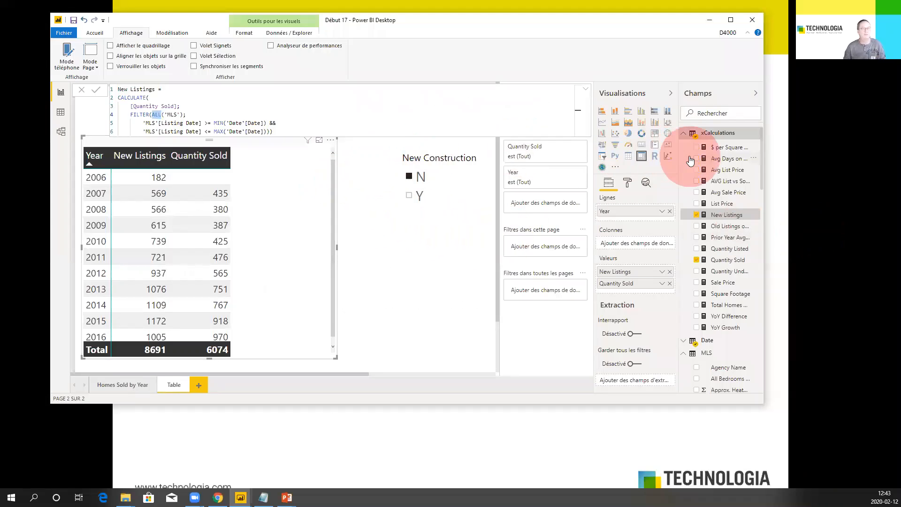
pyautogui.moveTo(704, 137)
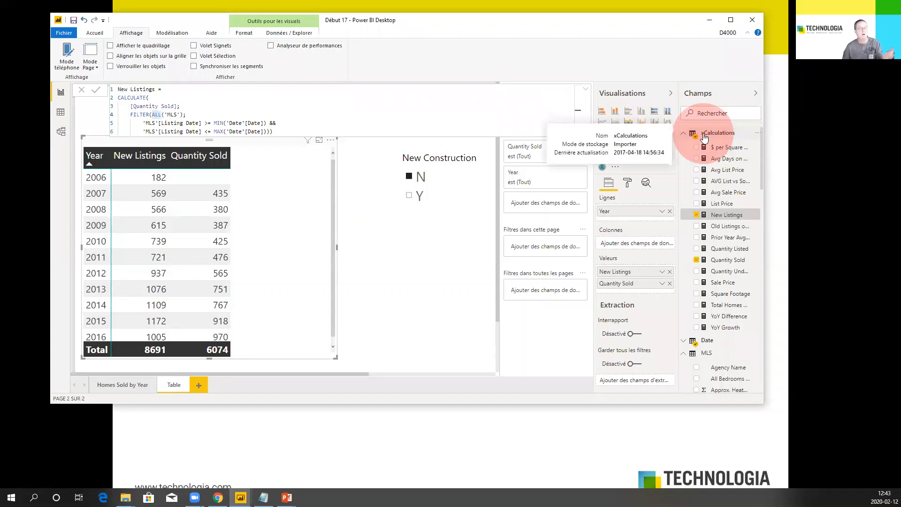
pyautogui.rightClick(704, 136)
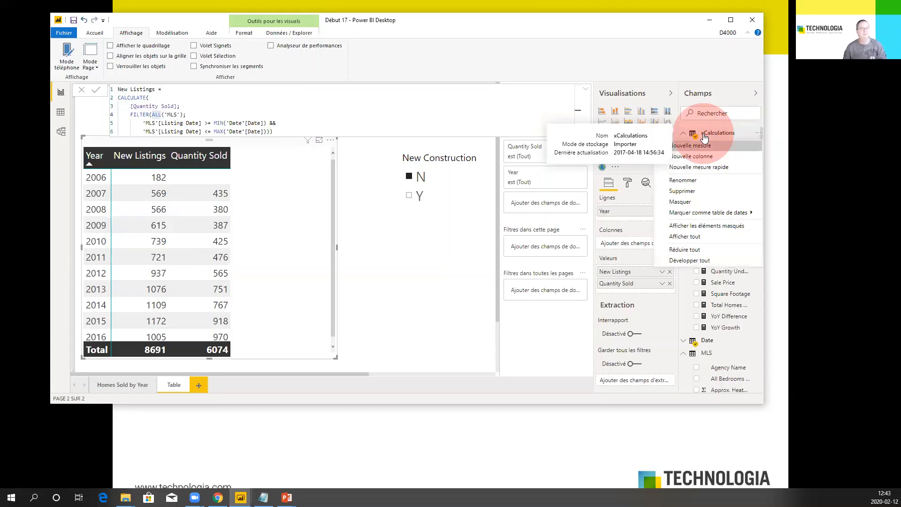
pyautogui.click(706, 144)
pyautogui.click(261, 132)
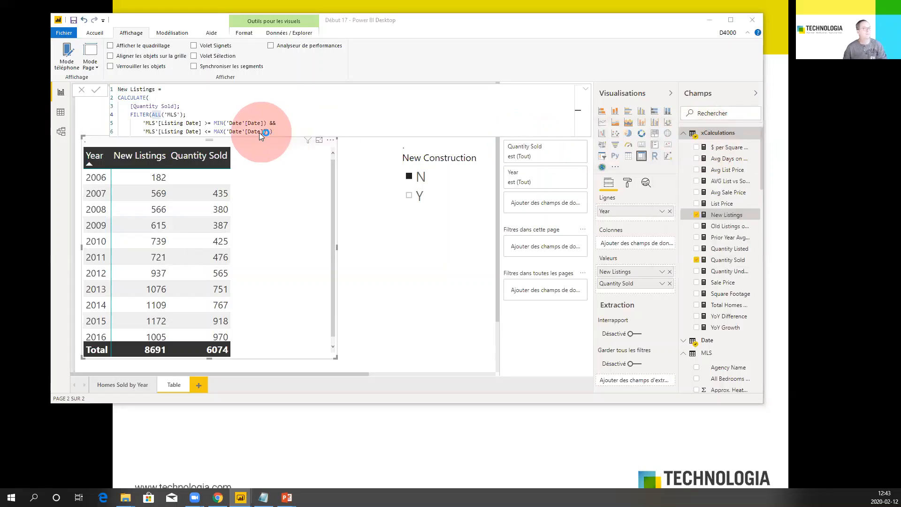
pyautogui.write("New Listings on the Market (All Except)) = CALCULATE(     [Quantity Sold];     FILTER(ALLEXCEPT('MLS'; 'MLS'[New Construction Y/N]);         'MLS'[Listing Date] >= MIN('Date'[Date]) &&         'MLS'[Listing Date] <= MAX('Date'[Date])))")
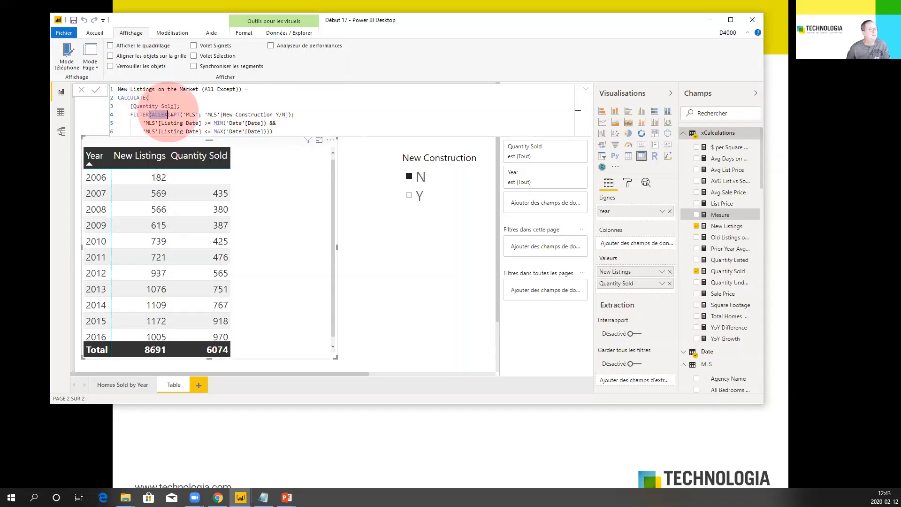
# Review the ALLEXCEPT function and its 'MLS'[New Construction Y/N] argument in the new measure's formula, and commit the formula.
pyautogui.doubleClick(169, 114)
pyautogui.click(189, 115)
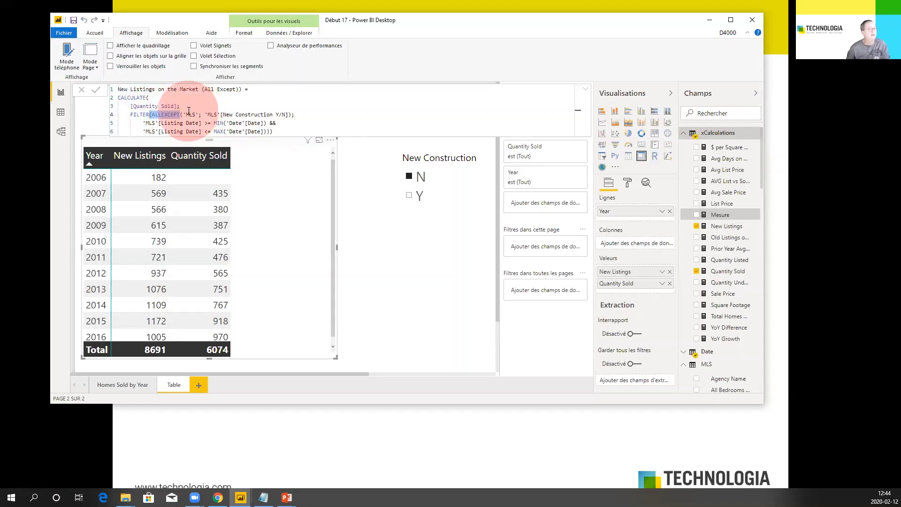
pyautogui.moveTo(152, 115); pyautogui.dragTo(183, 115)
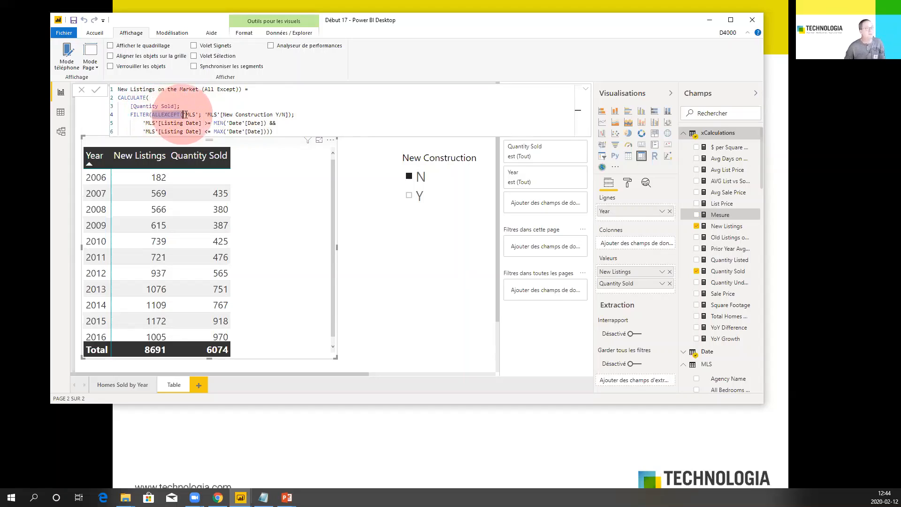
pyautogui.moveTo(303, 114); pyautogui.dragTo(207, 116)
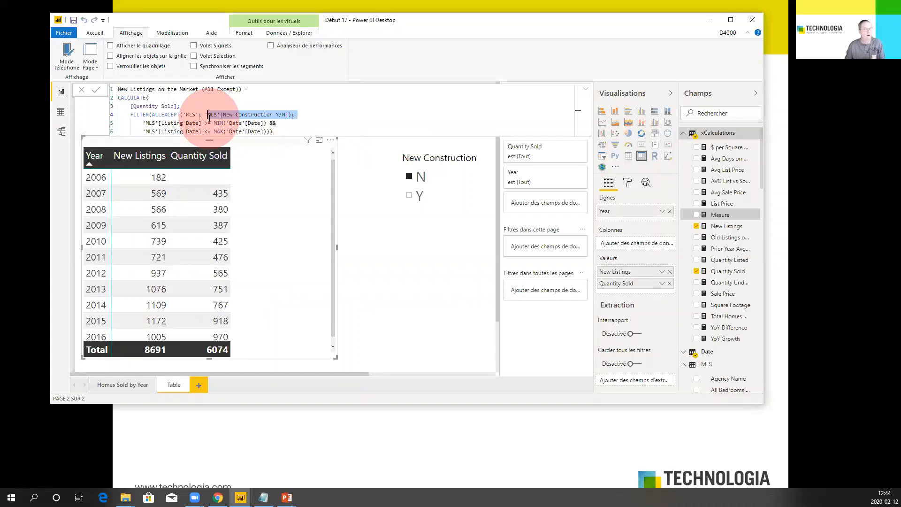
pyautogui.click(302, 125)
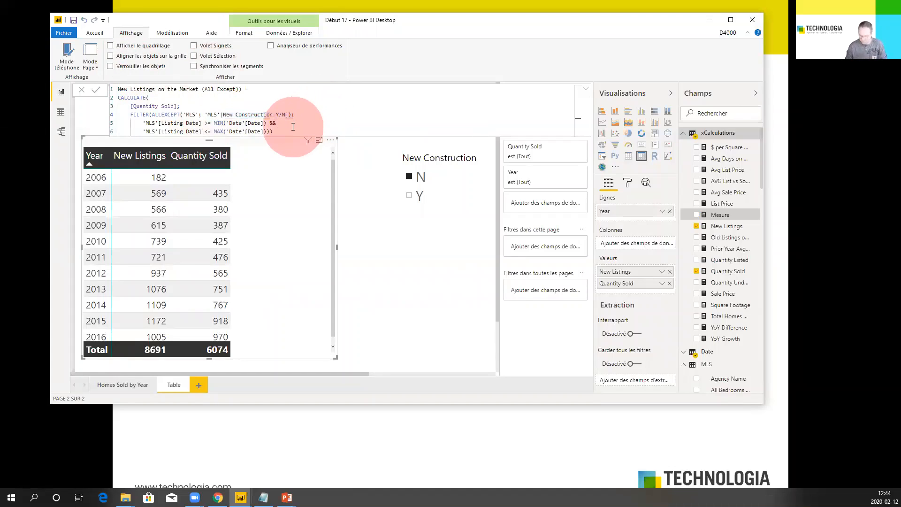
pyautogui.click(295, 132)
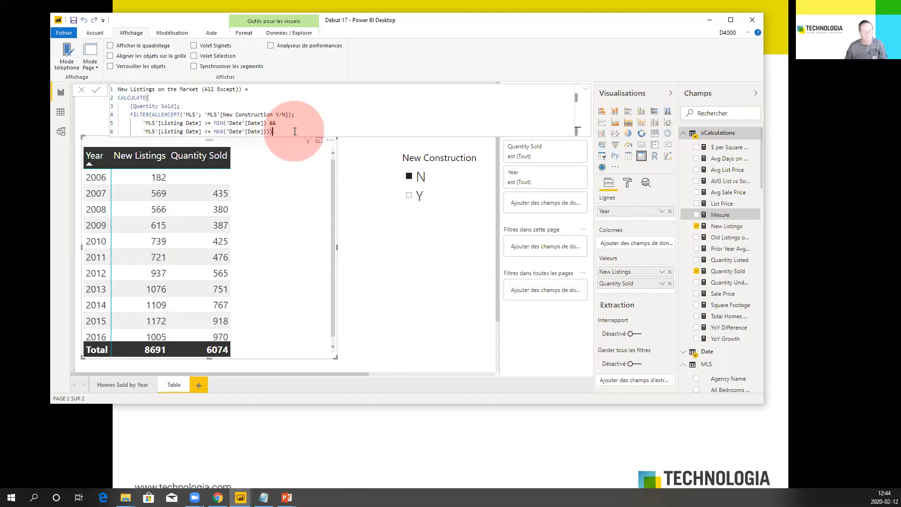
pyautogui.press('Return')
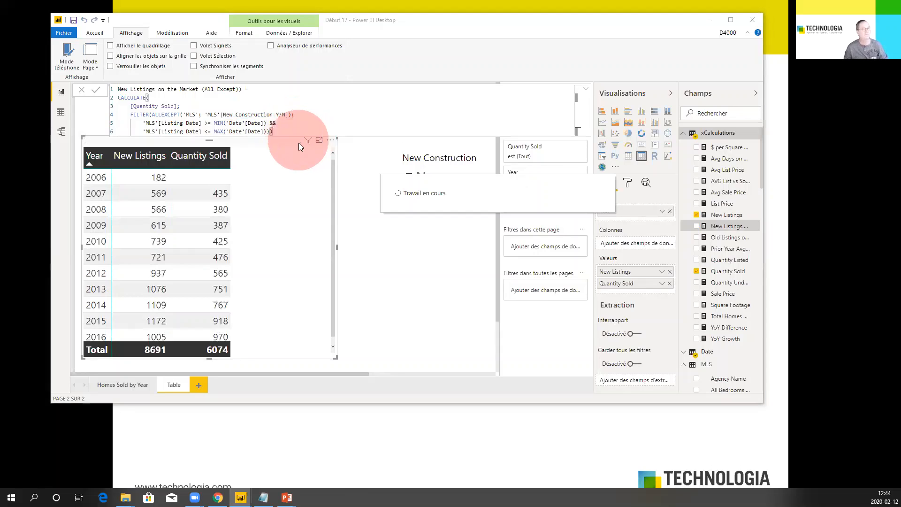
# Add the New Listings on the Market (All Except)) measure to the widened matrix, and move the New Construction slicer clear of it.
pyautogui.click(642, 269)
pyautogui.moveTo(725, 226); pyautogui.dragTo(268, 209)
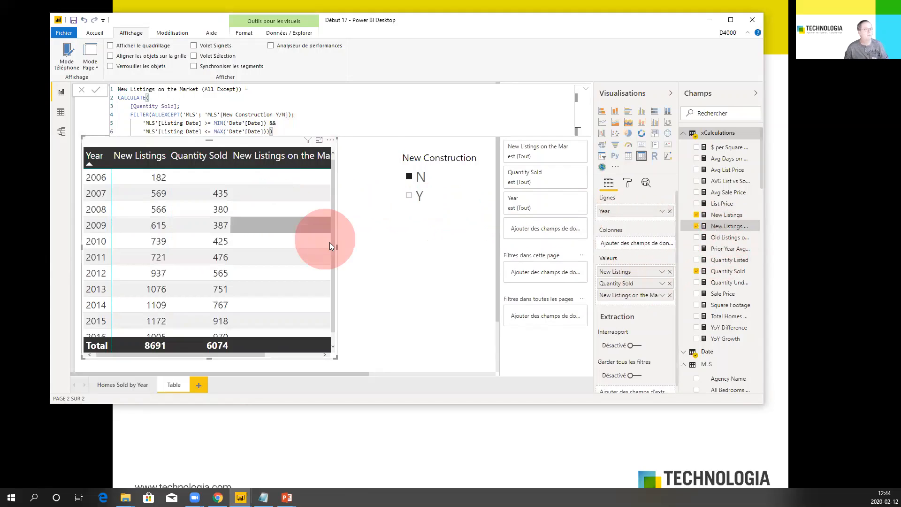
pyautogui.moveTo(337, 246); pyautogui.dragTo(410, 249)
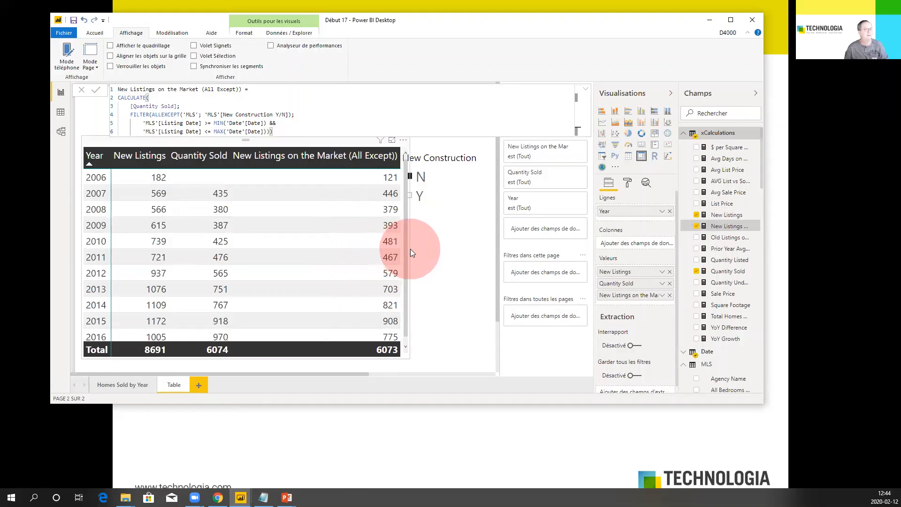
pyautogui.click(407, 248)
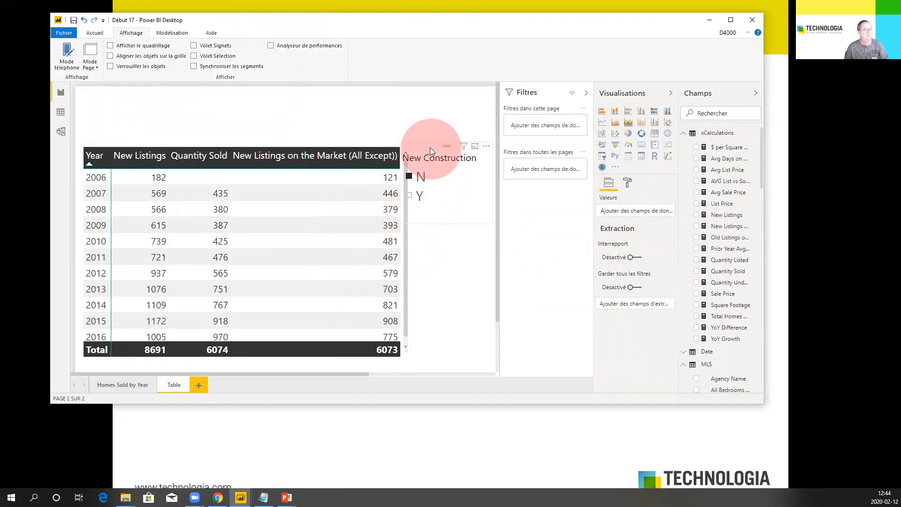
pyautogui.moveTo(449, 149); pyautogui.dragTo(470, 153)
# Clear the New Construction filter, narrow the All Except measure's column in the matrix, and filter by N again.
pyautogui.click(430, 179)
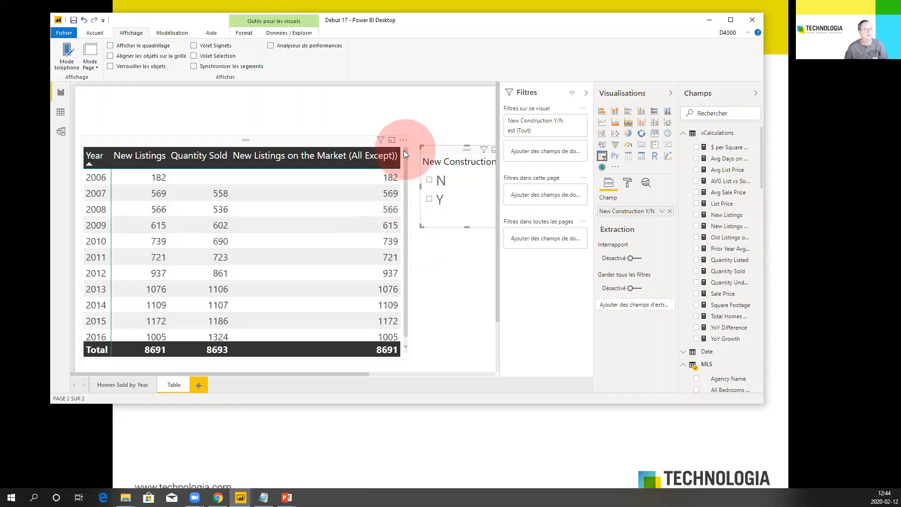
pyautogui.moveTo(402, 155); pyautogui.dragTo(287, 155)
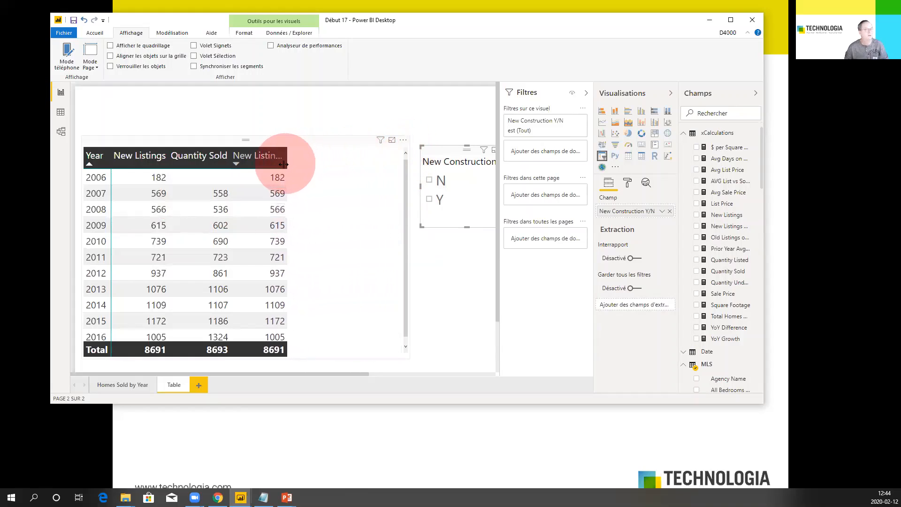
pyautogui.click(429, 181)
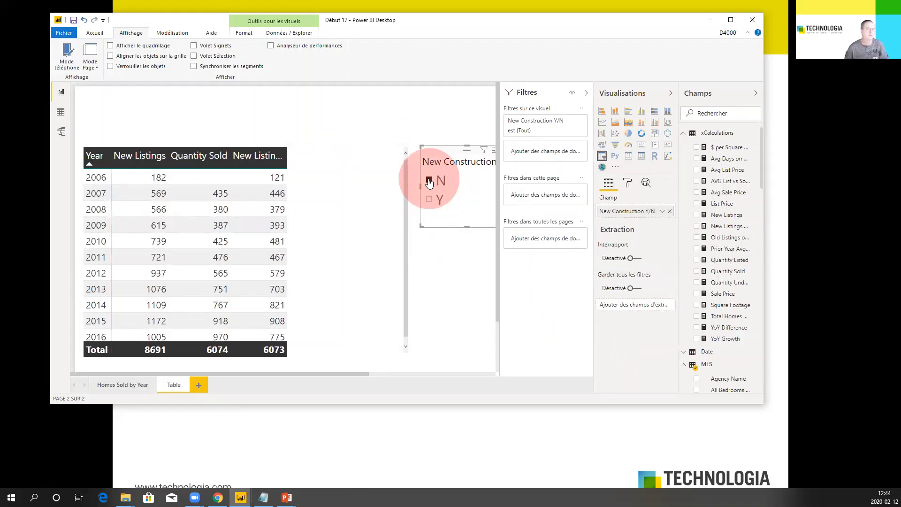